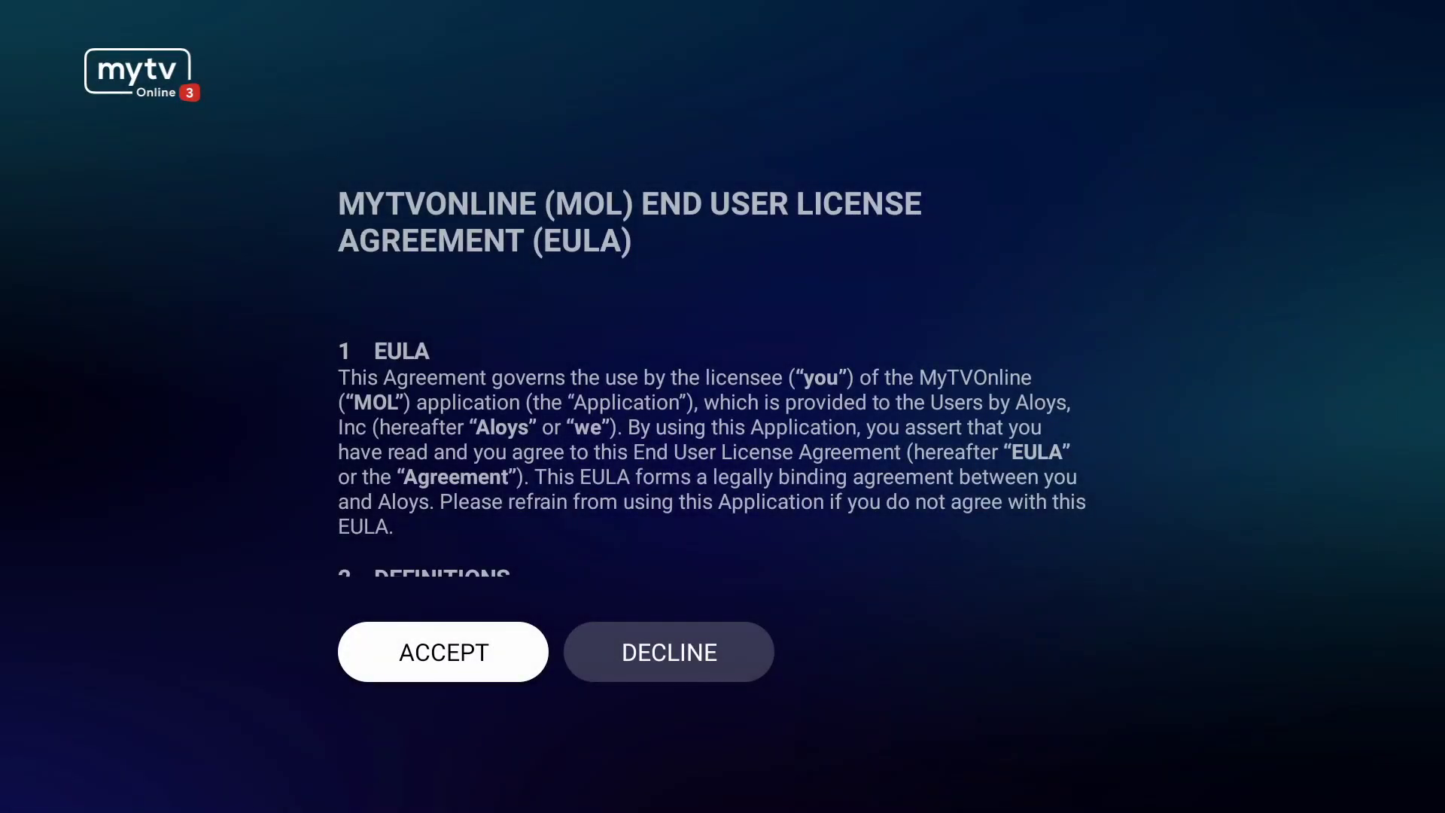
Step: Accept the end user license agreement and open the form for adding a portal
key(Down)
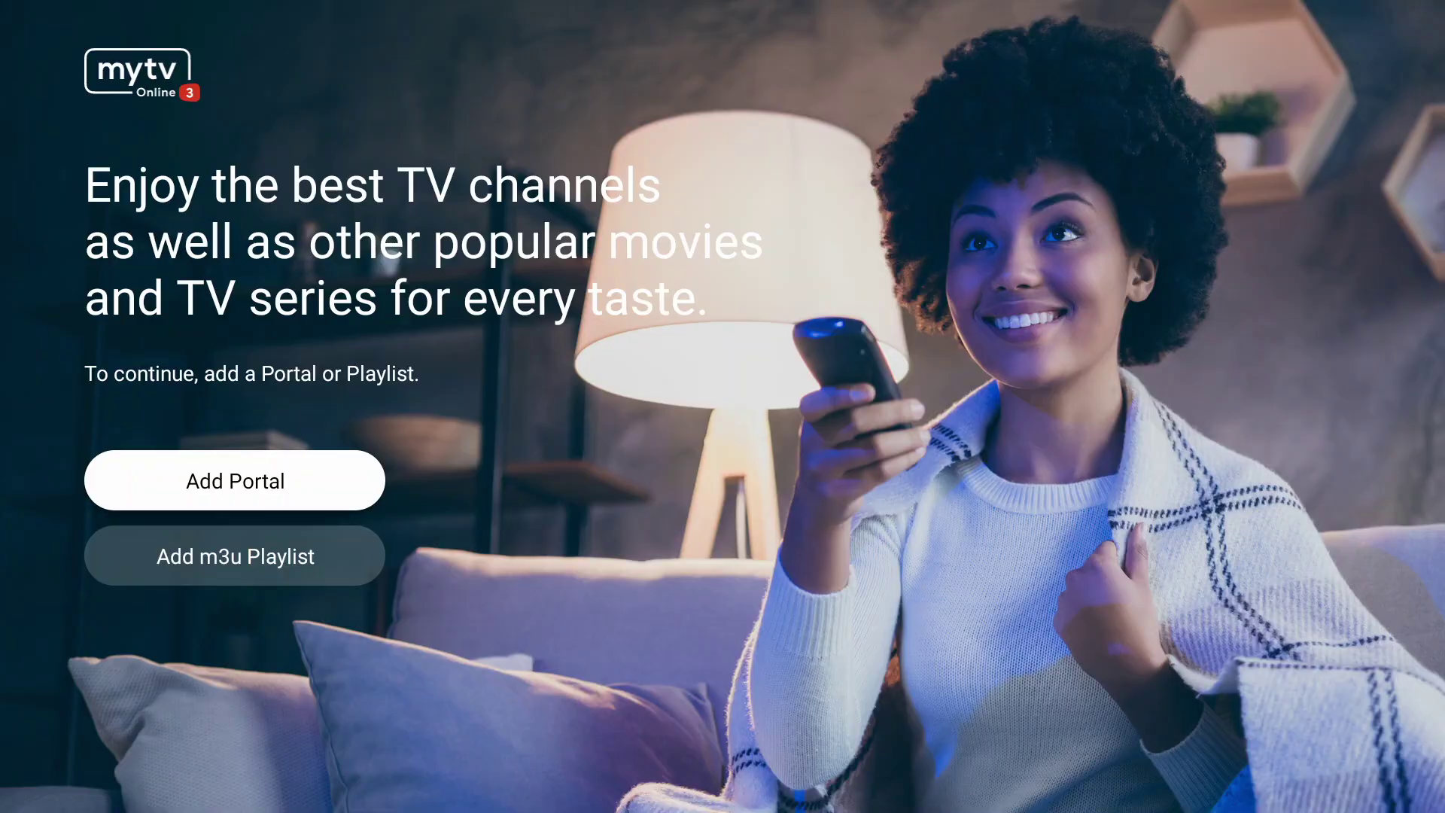
key(Return)
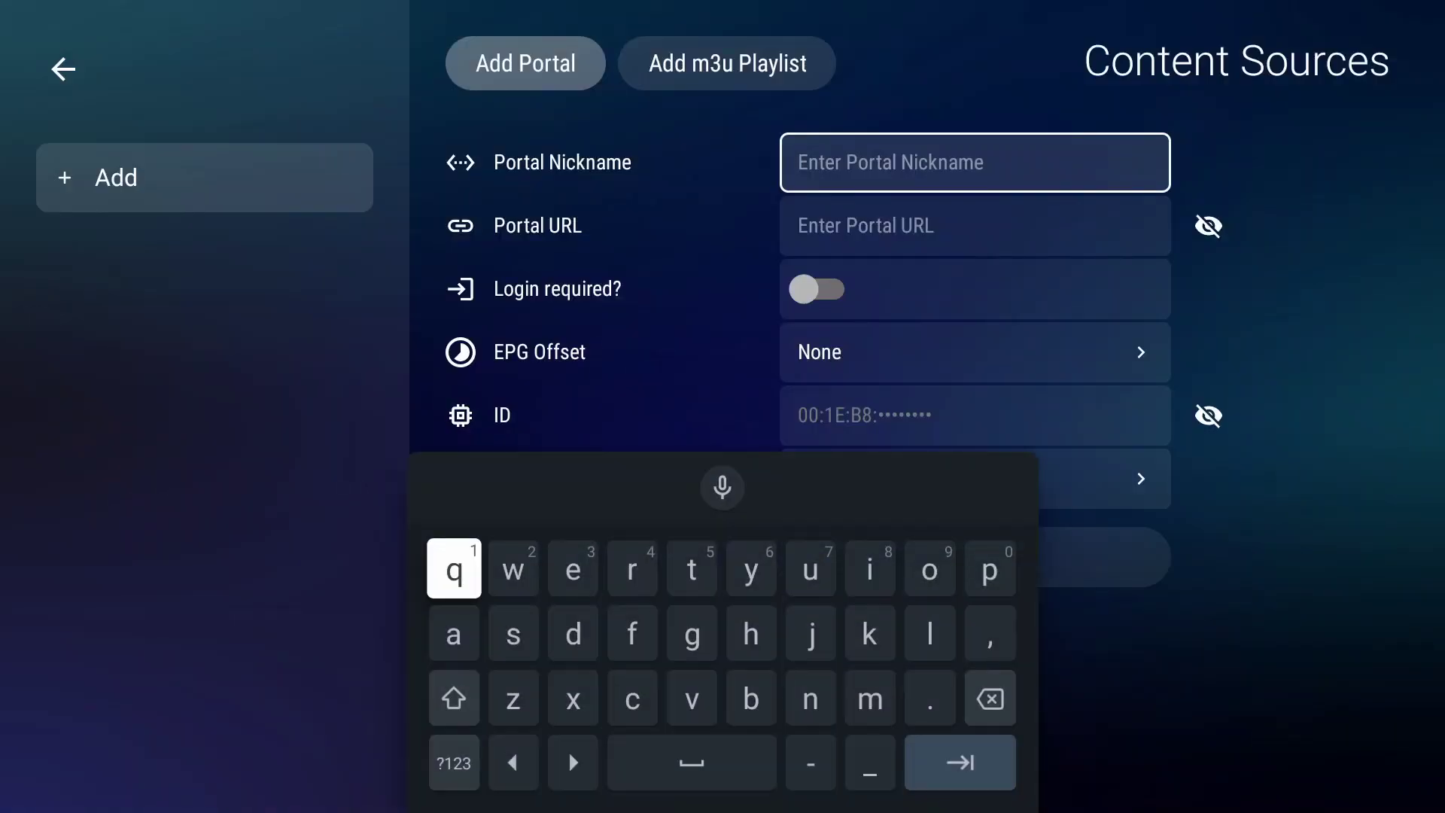
key(Escape)
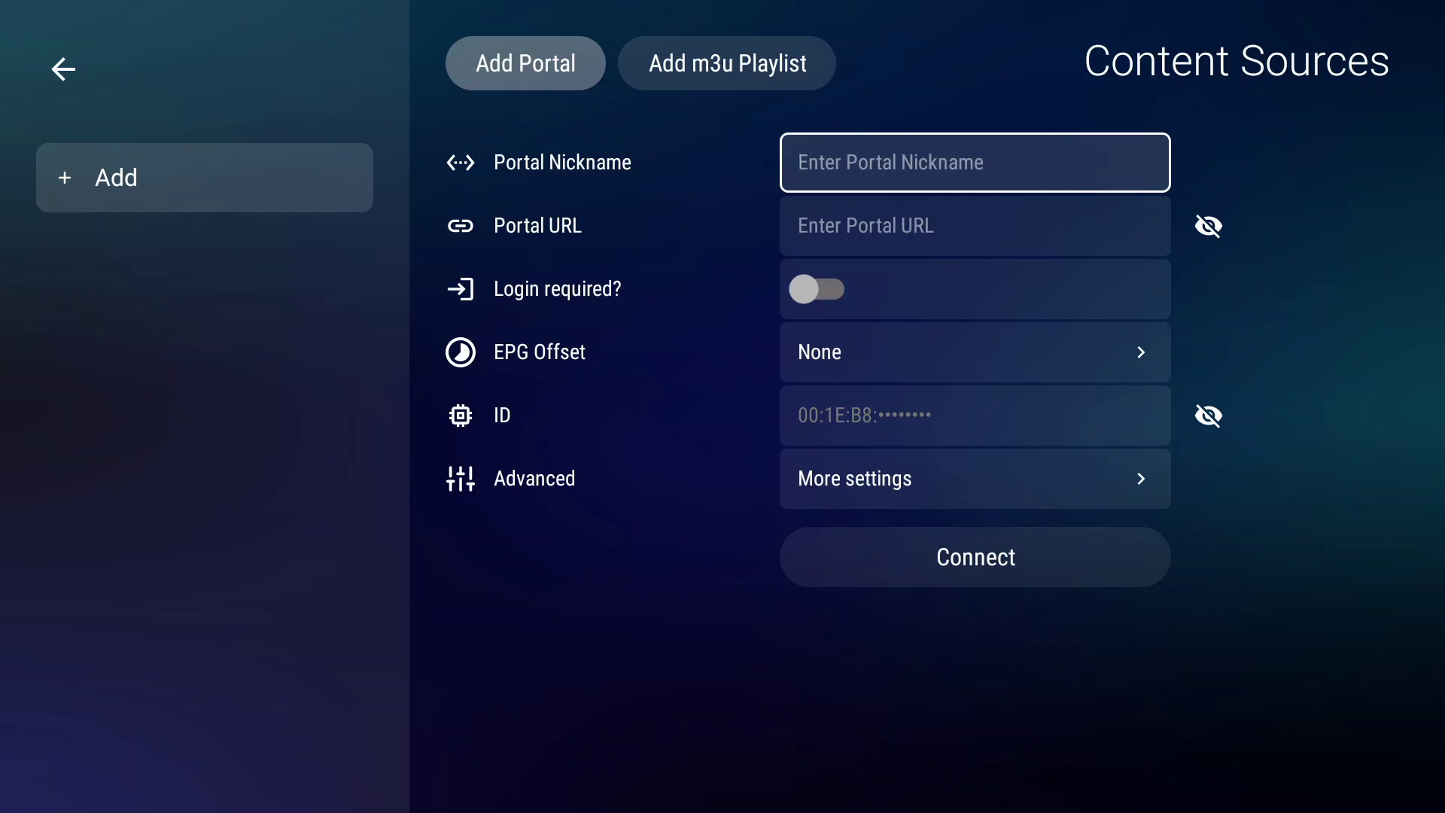
Step: Examine the portal's advanced options, such as MAC ID, device IDs and user agents, and return to the portal form
key(Down)
key(Down)
key(Down)
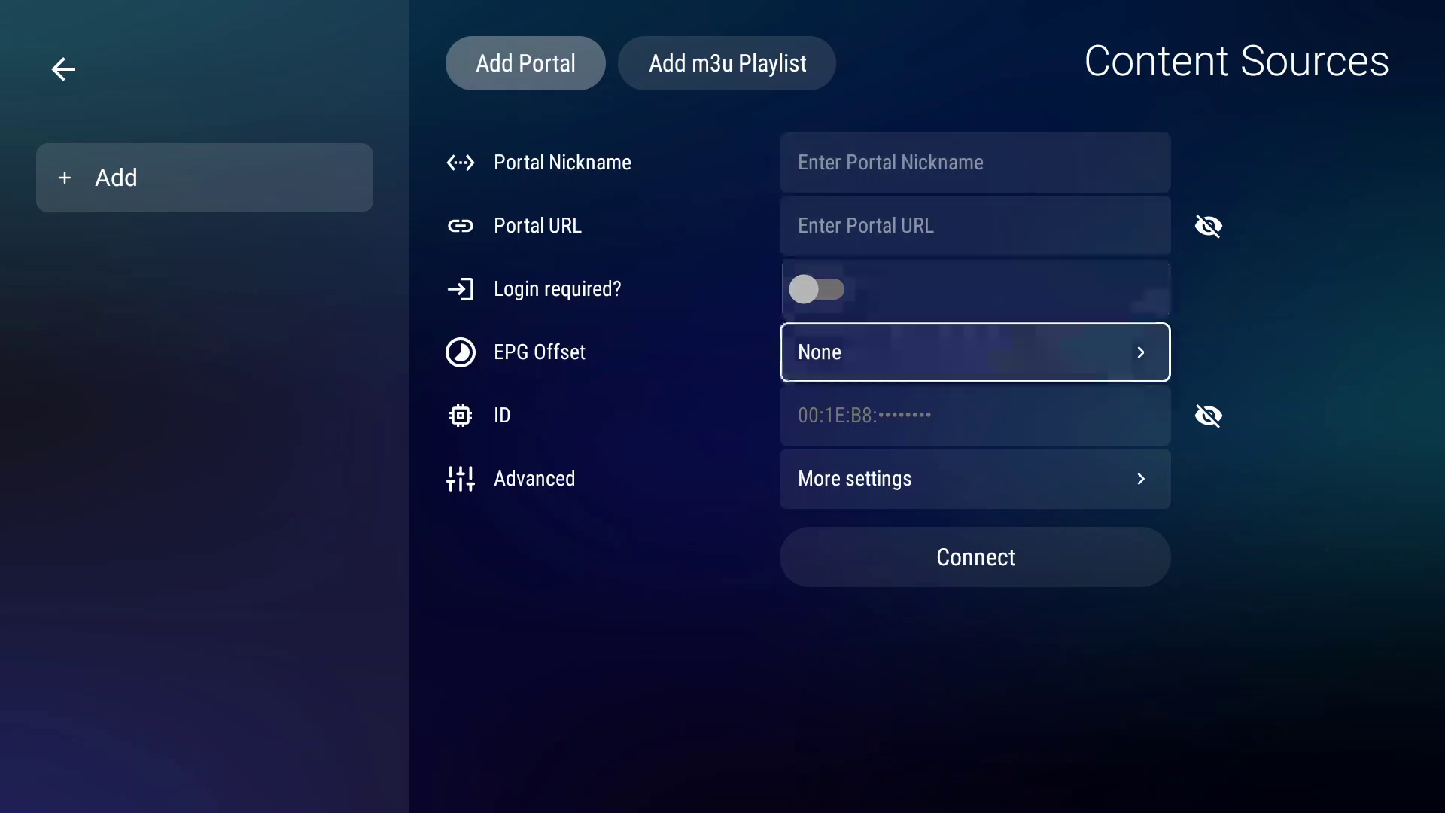
key(Down)
key(Down)
key(Return)
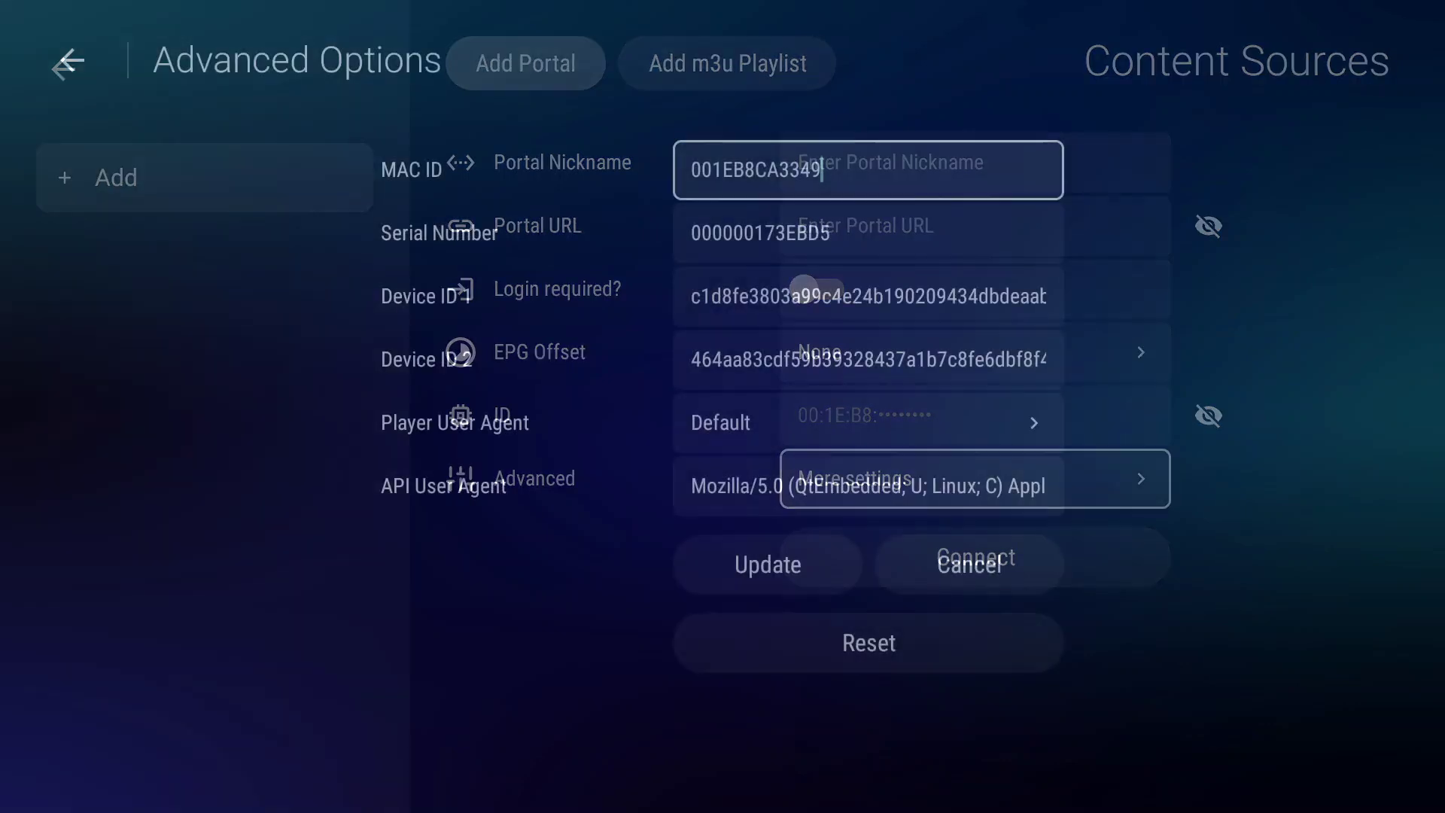
key(Escape)
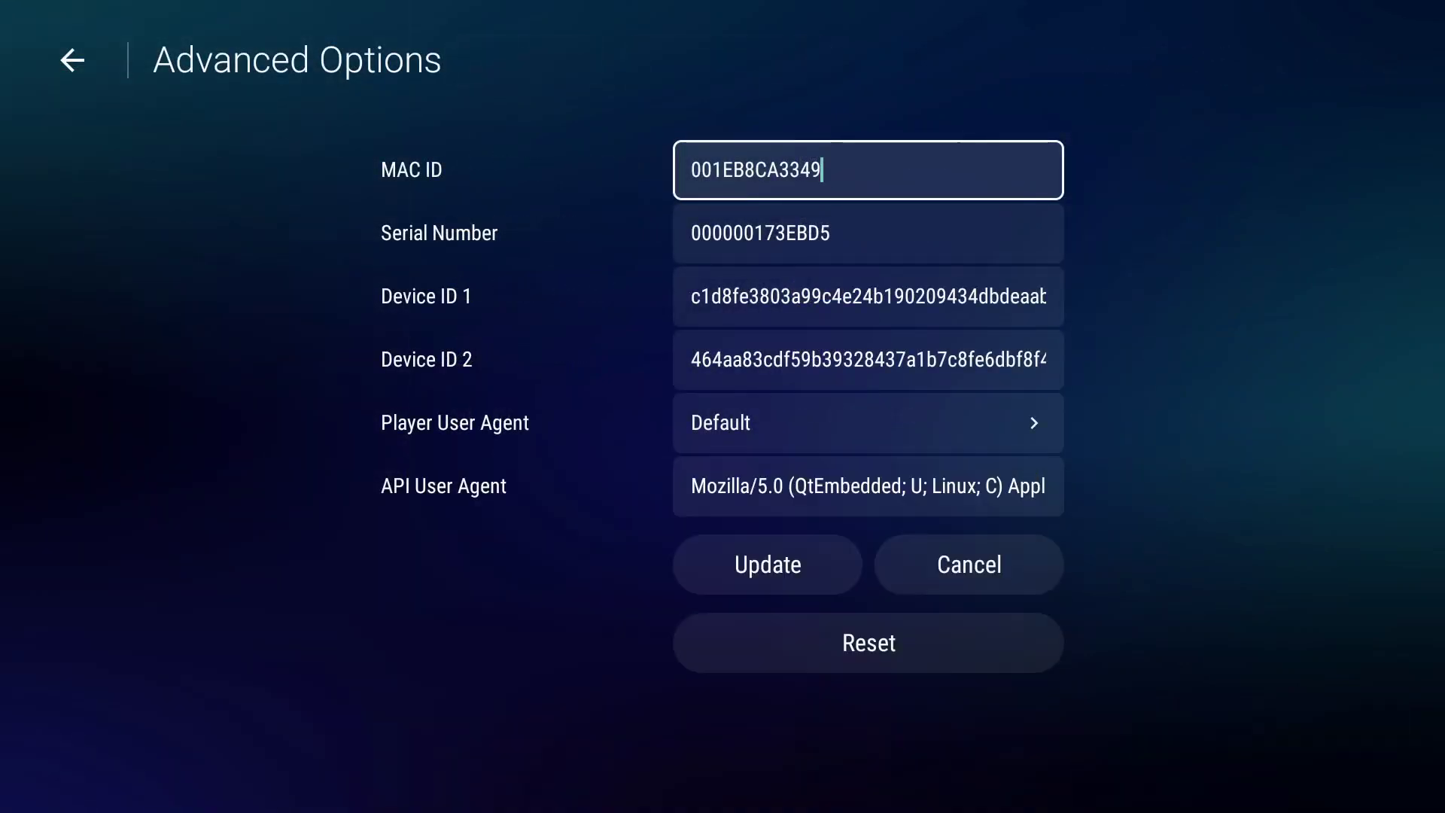
key(Escape)
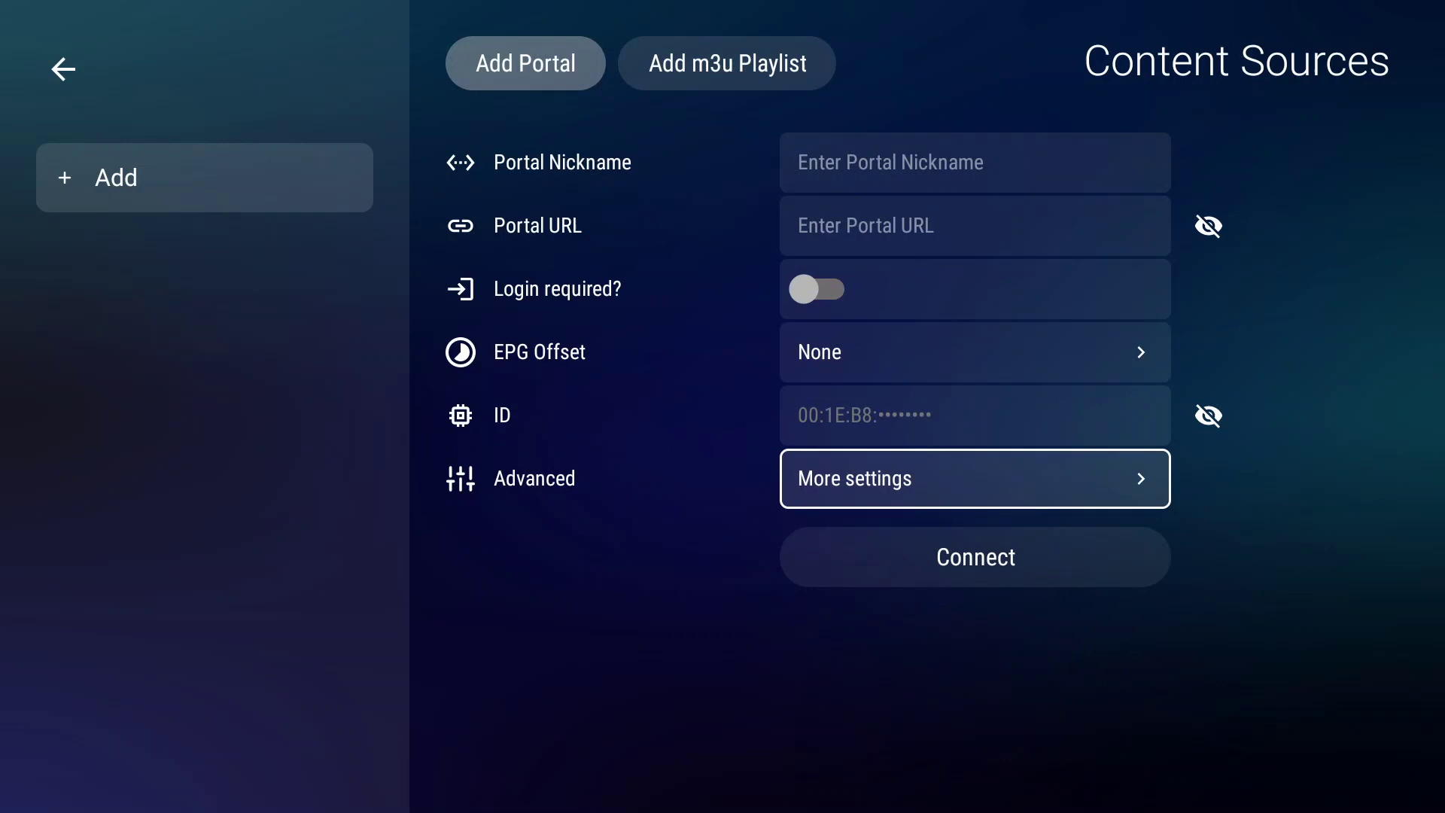
Step: Compare the fields of the m3u playlist form with those of the portal form
key(Up)
key(Up)
key(Up)
key(Up)
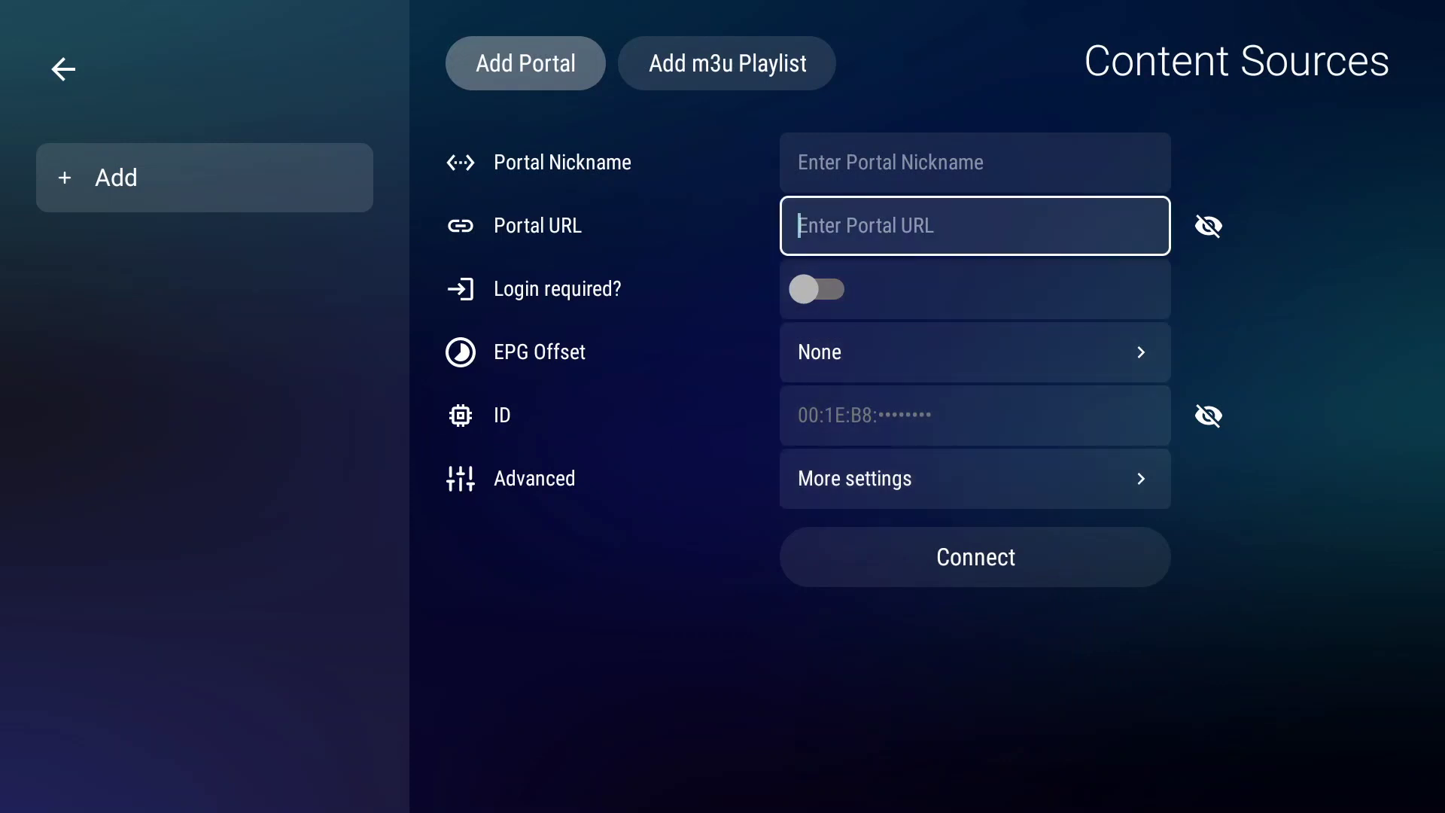
key(Up)
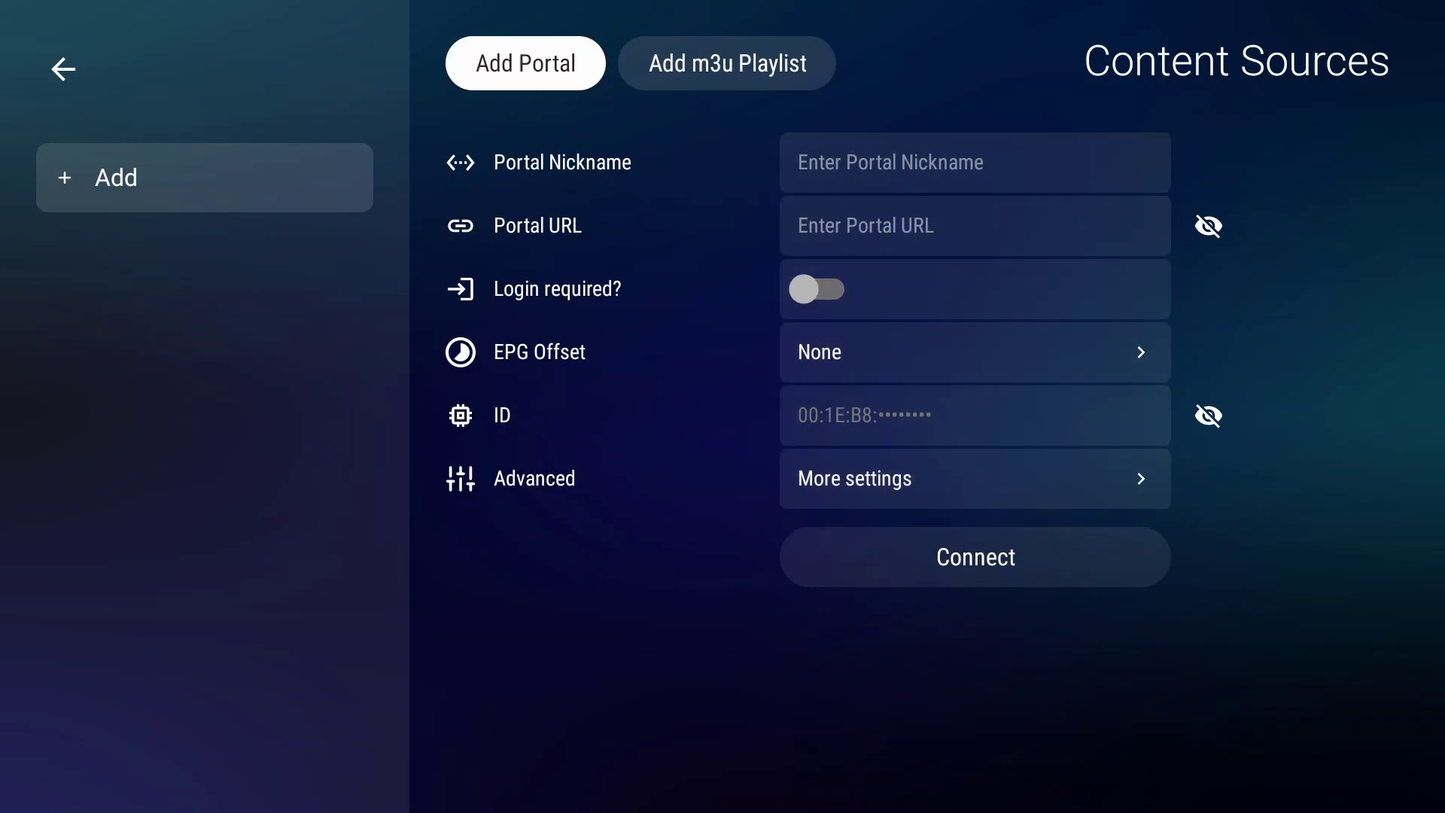
key(Right)
key(Left)
key(Right)
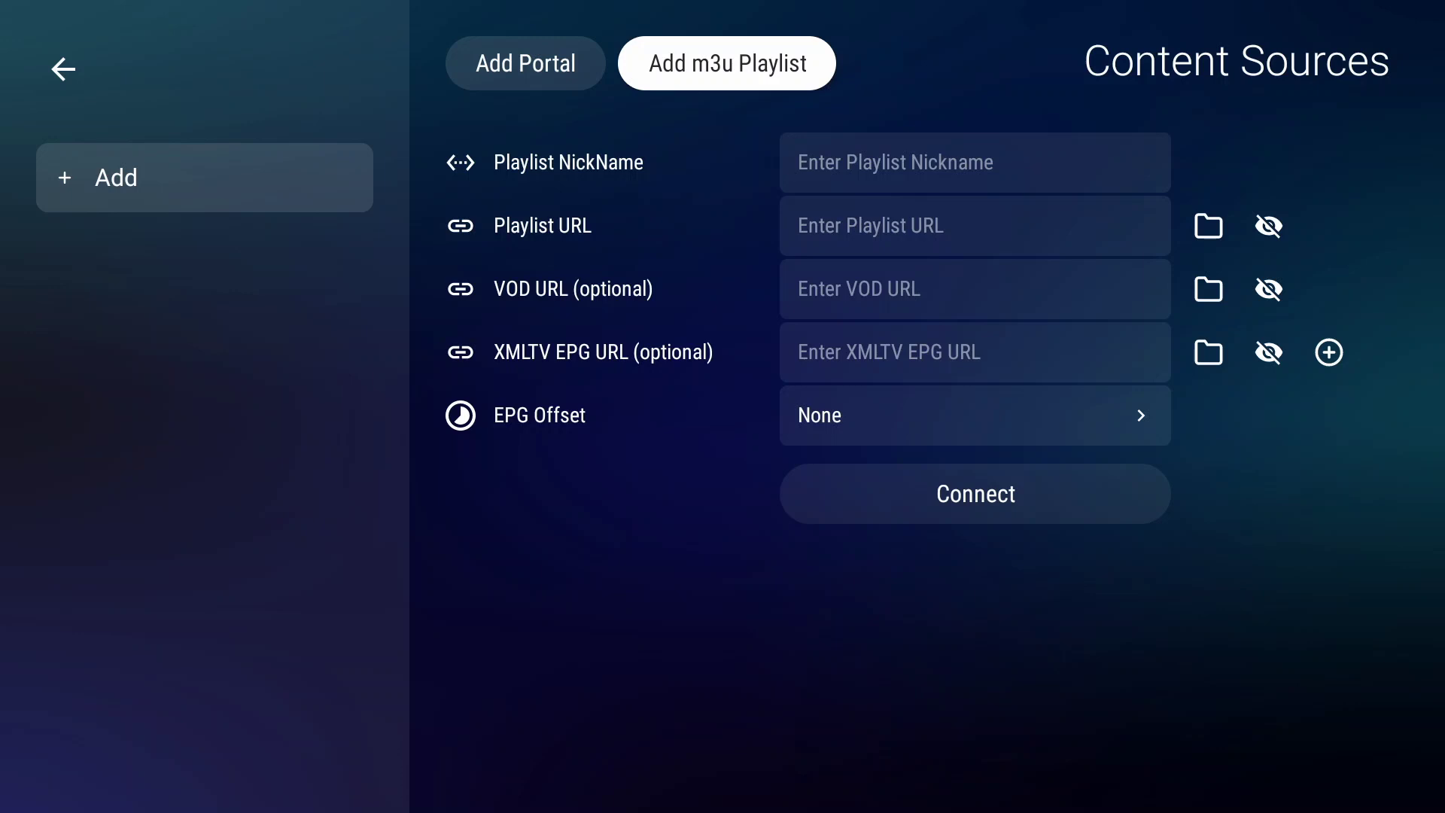
key(Left)
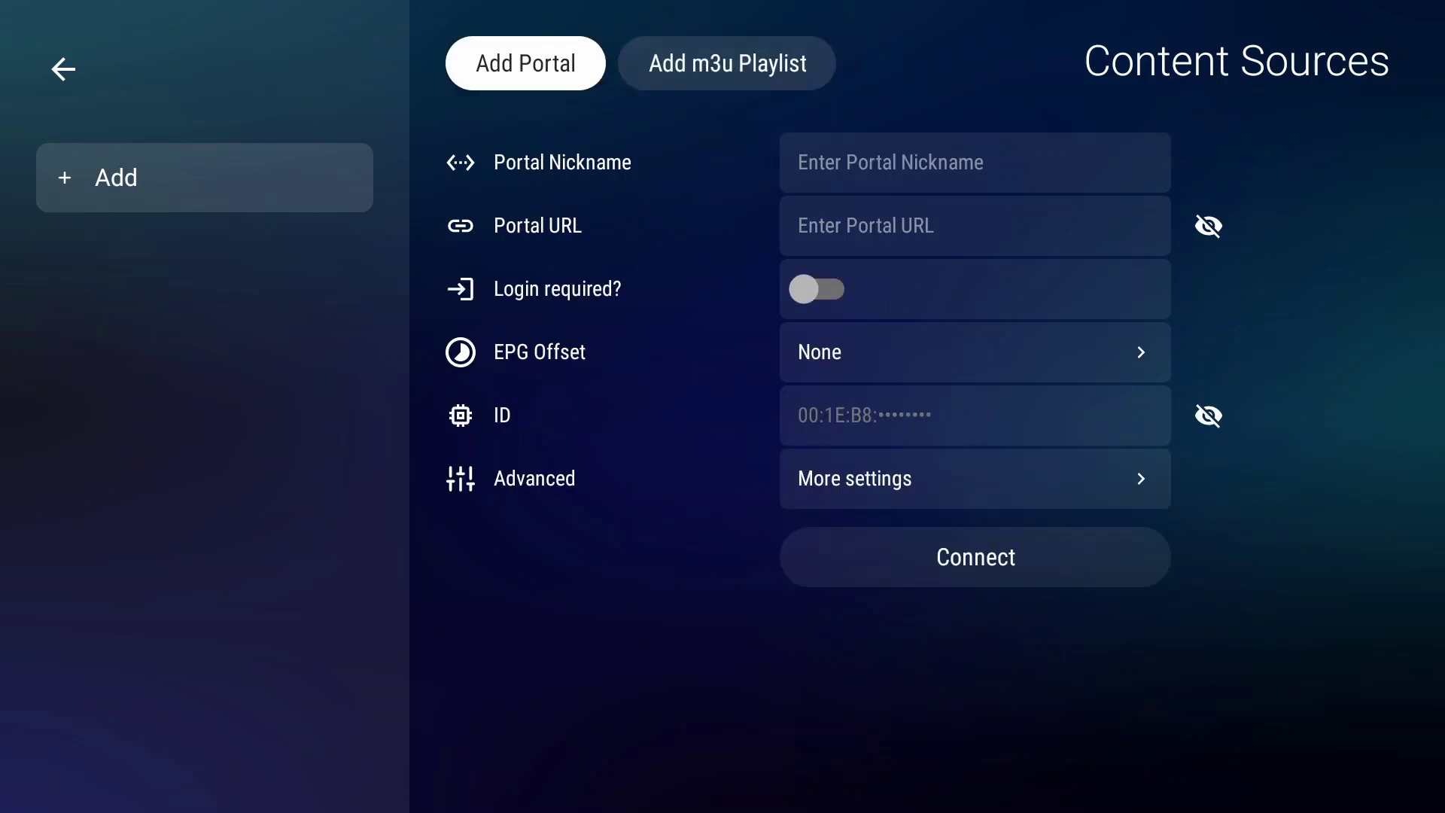
Step: Leave the content sources without adding one and open the app's Settings from the main menu
key(Left)
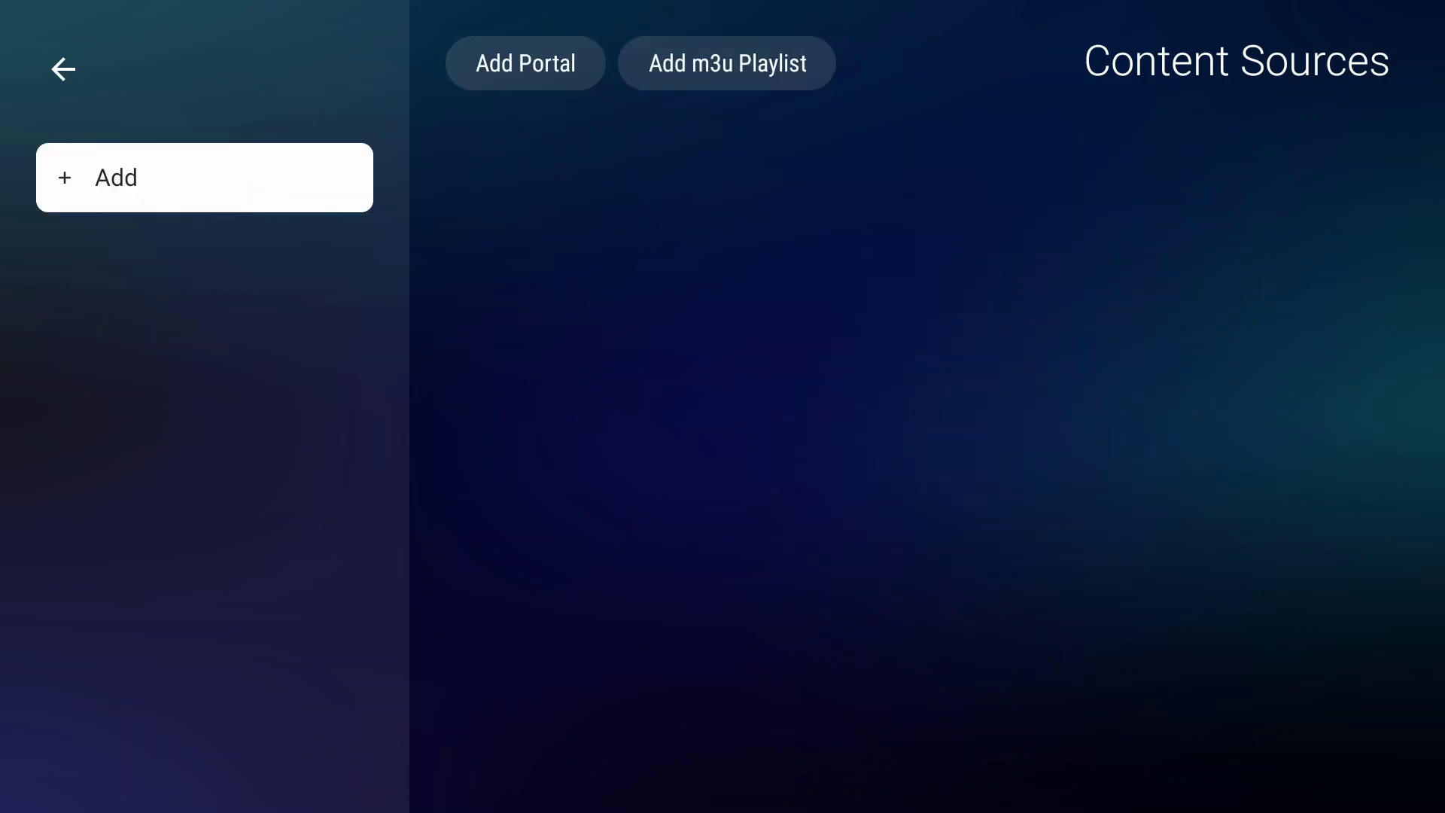
key(Escape)
key(Down)
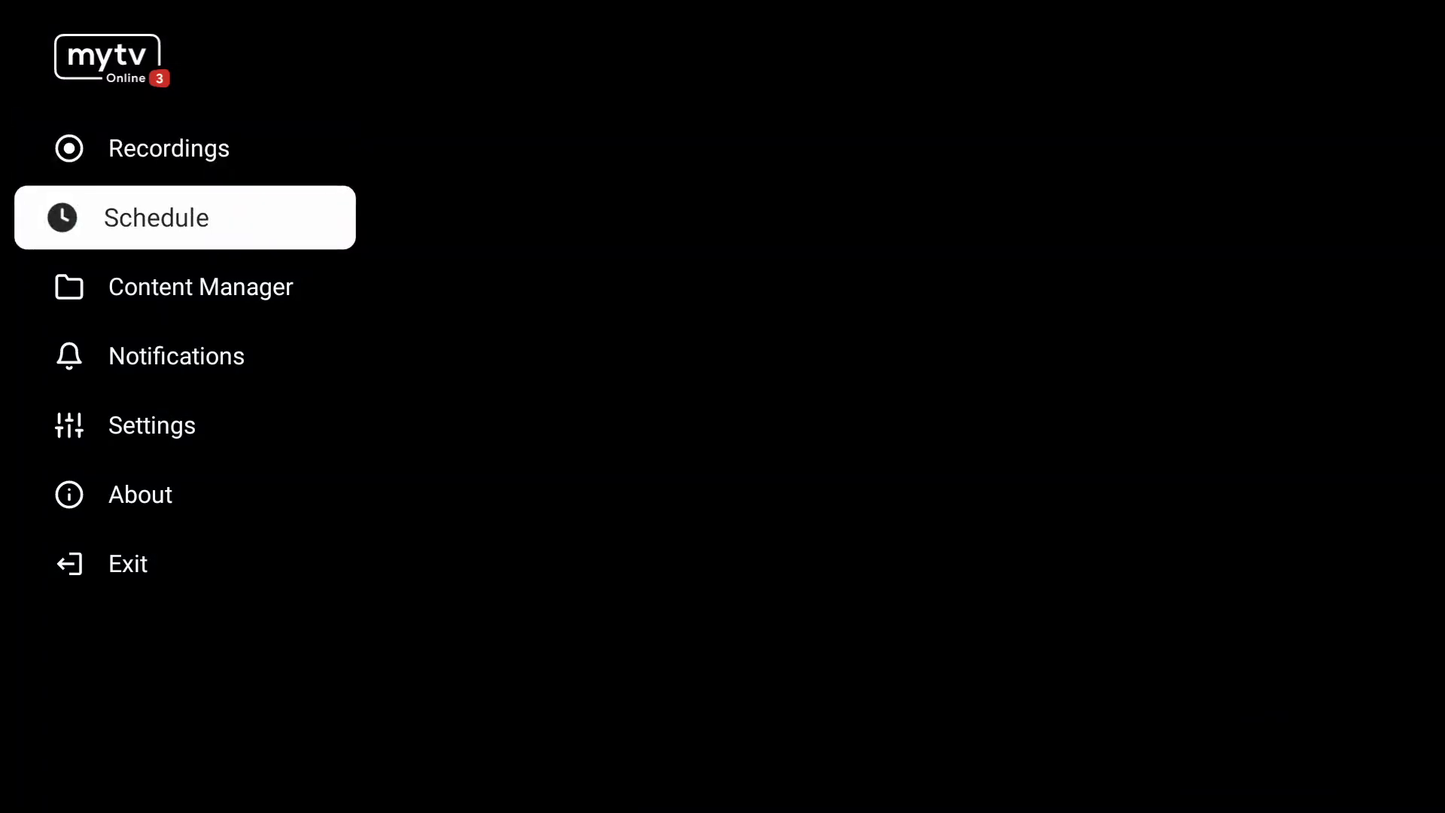
key(Down)
key(Down)
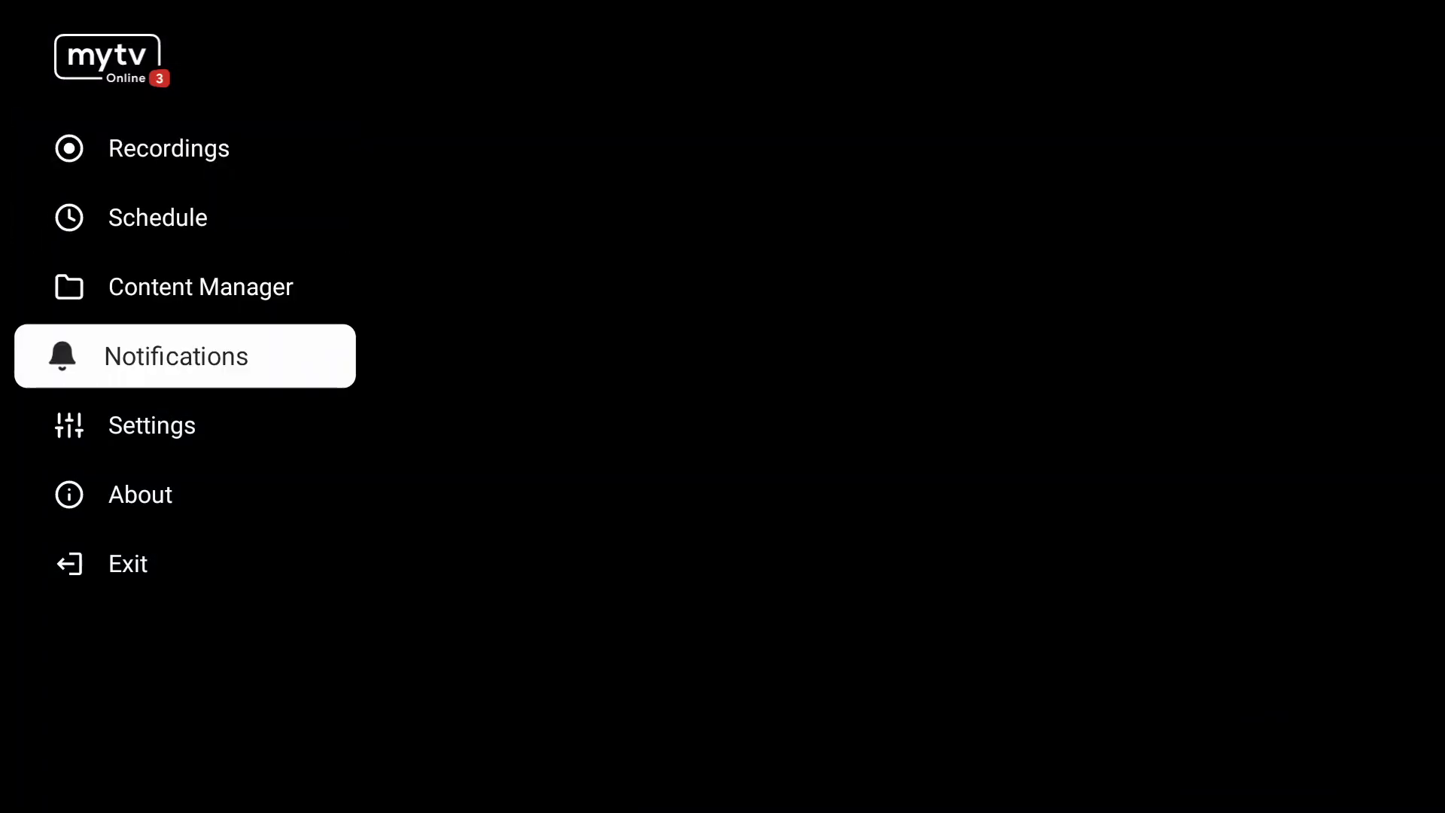
key(Up)
key(Up)
key(Up)
key(Down)
key(Down)
key(Down)
key(Down)
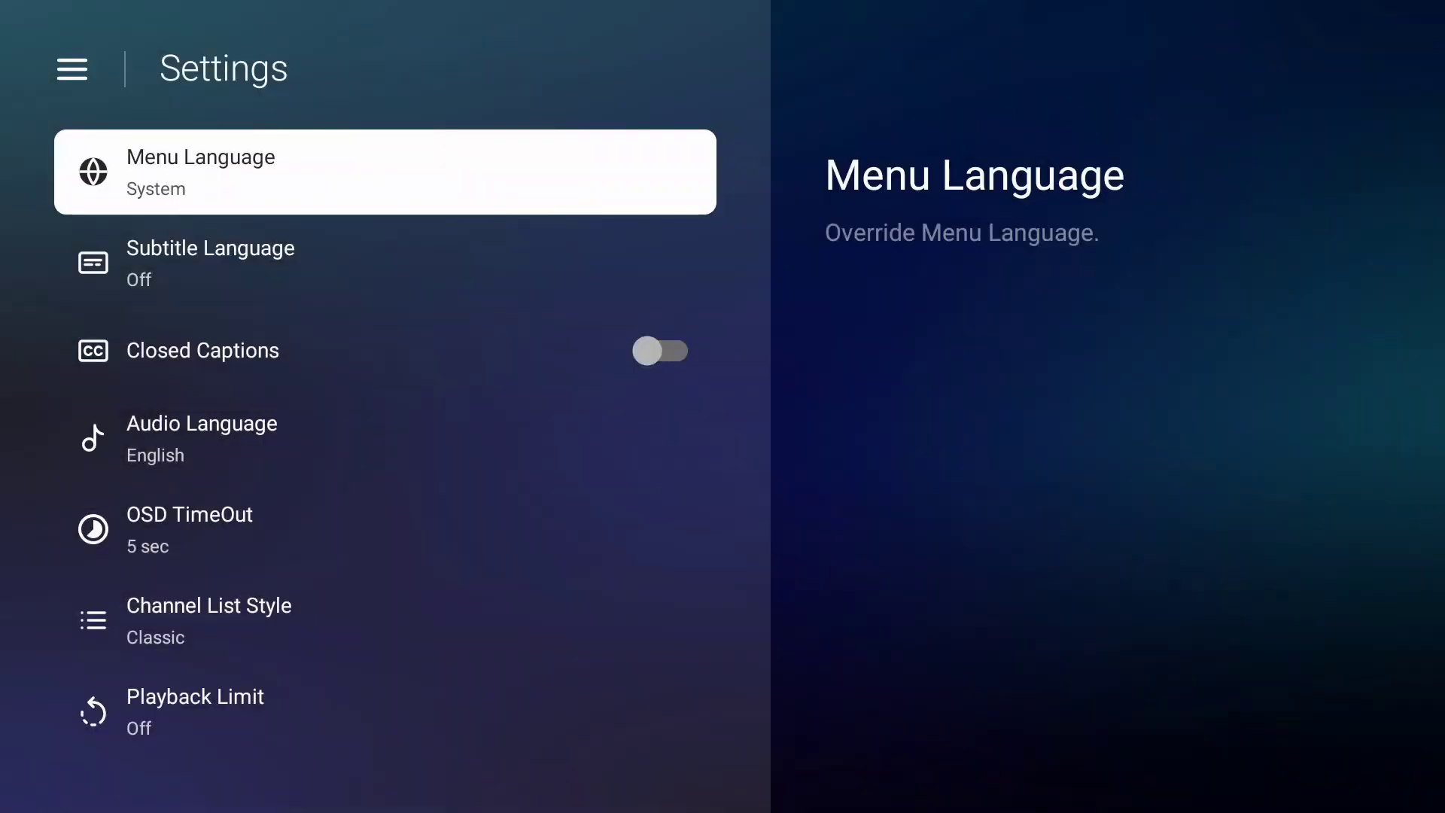
Step: Review the general settings from Menu Language through Channel List Style and Notification popups to DVR Options
key(Down)
key(Down)
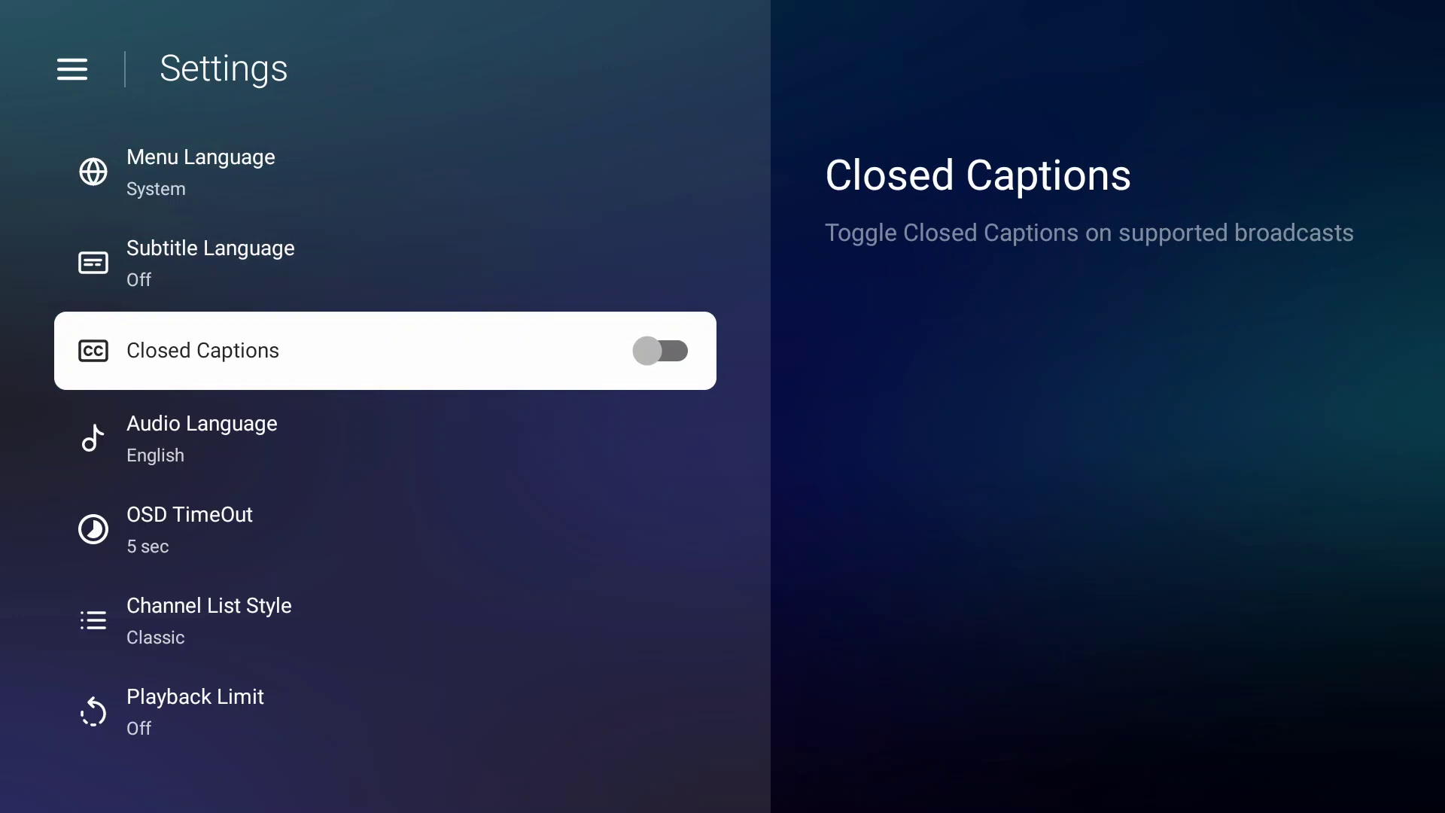
key(Down)
key(Down)
key(Down)
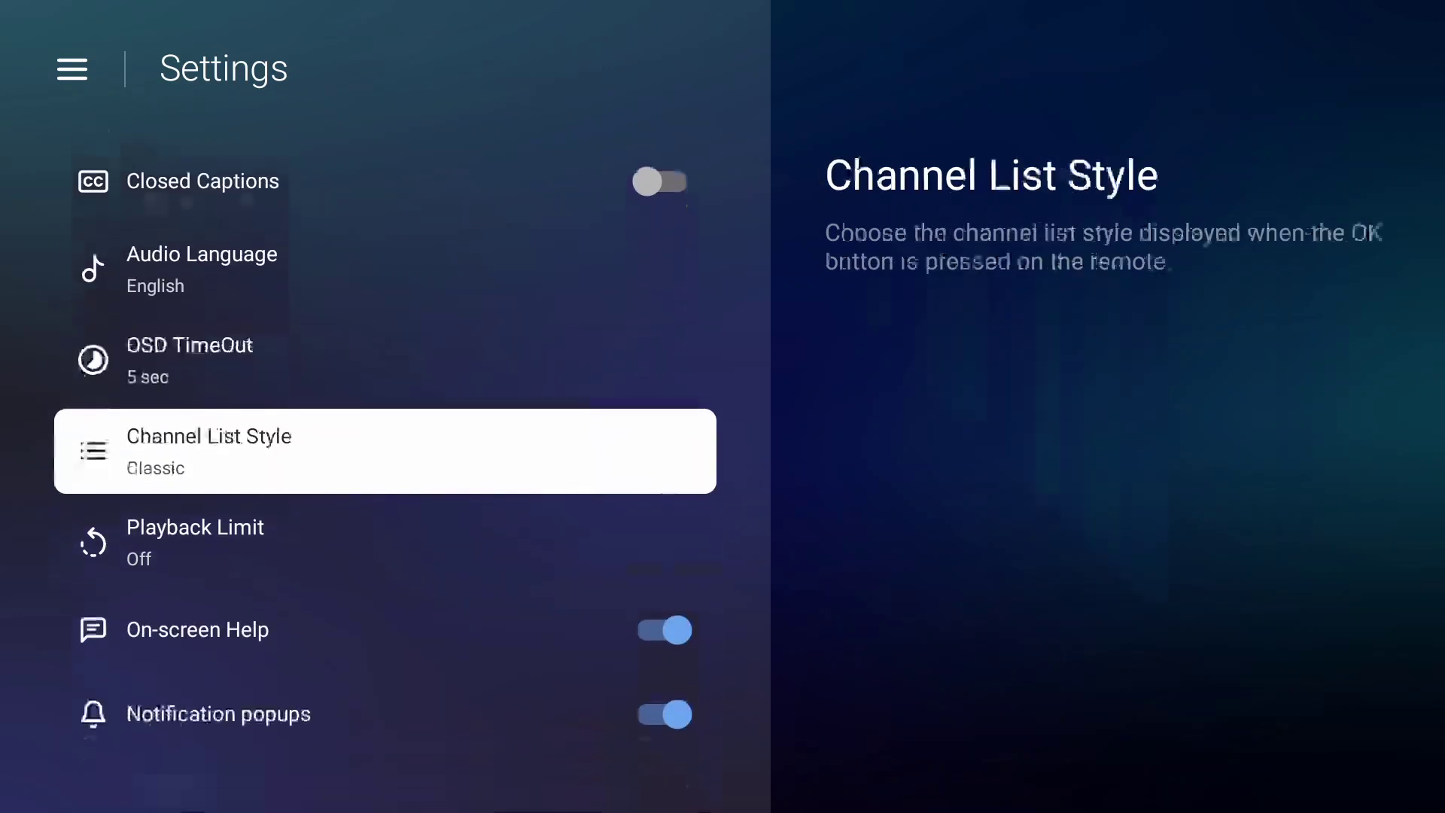
key(Up)
key(Down)
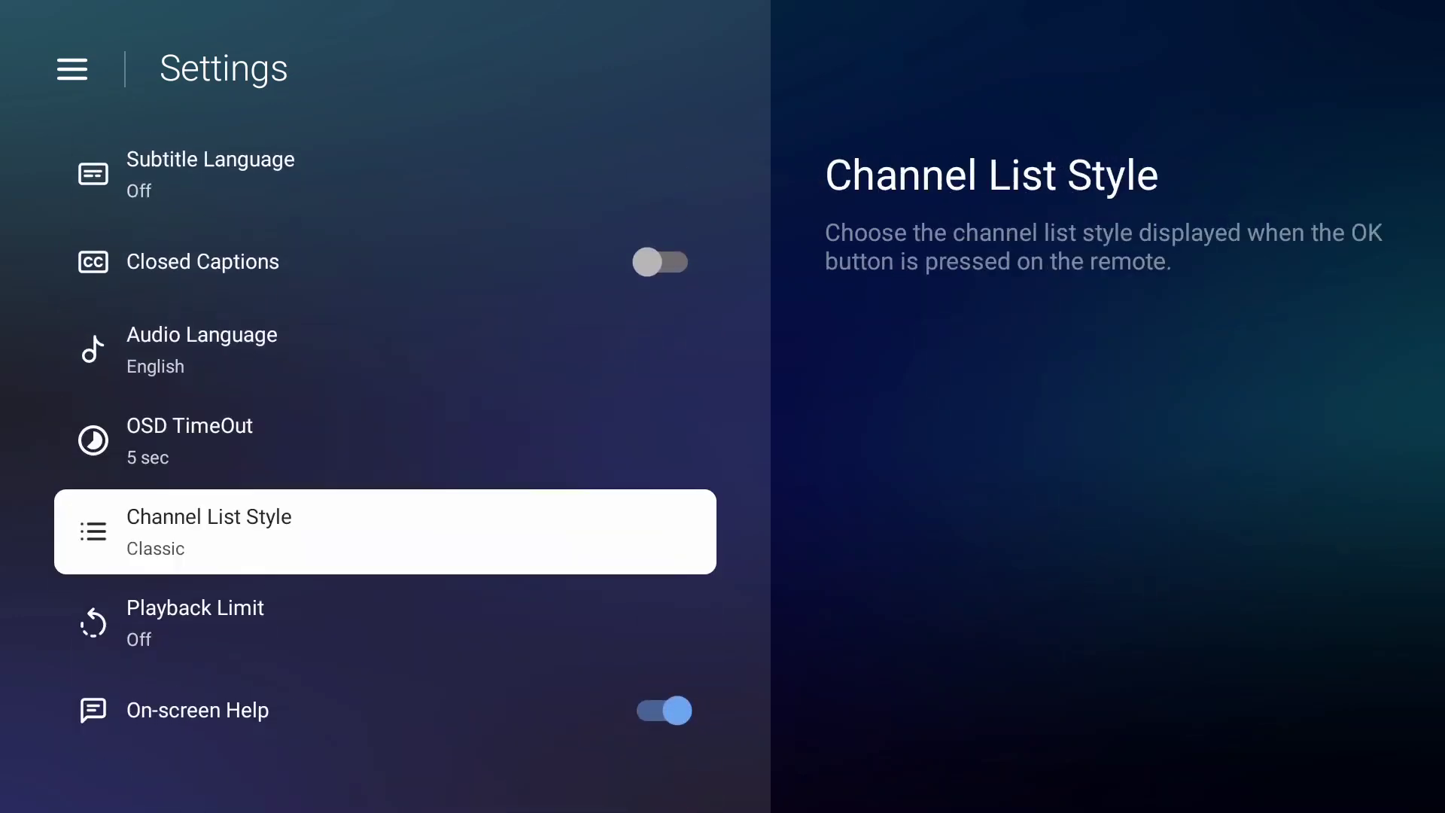
key(Down)
key(Down)
key(Down)
key(Down)
key(Down)
key(Down)
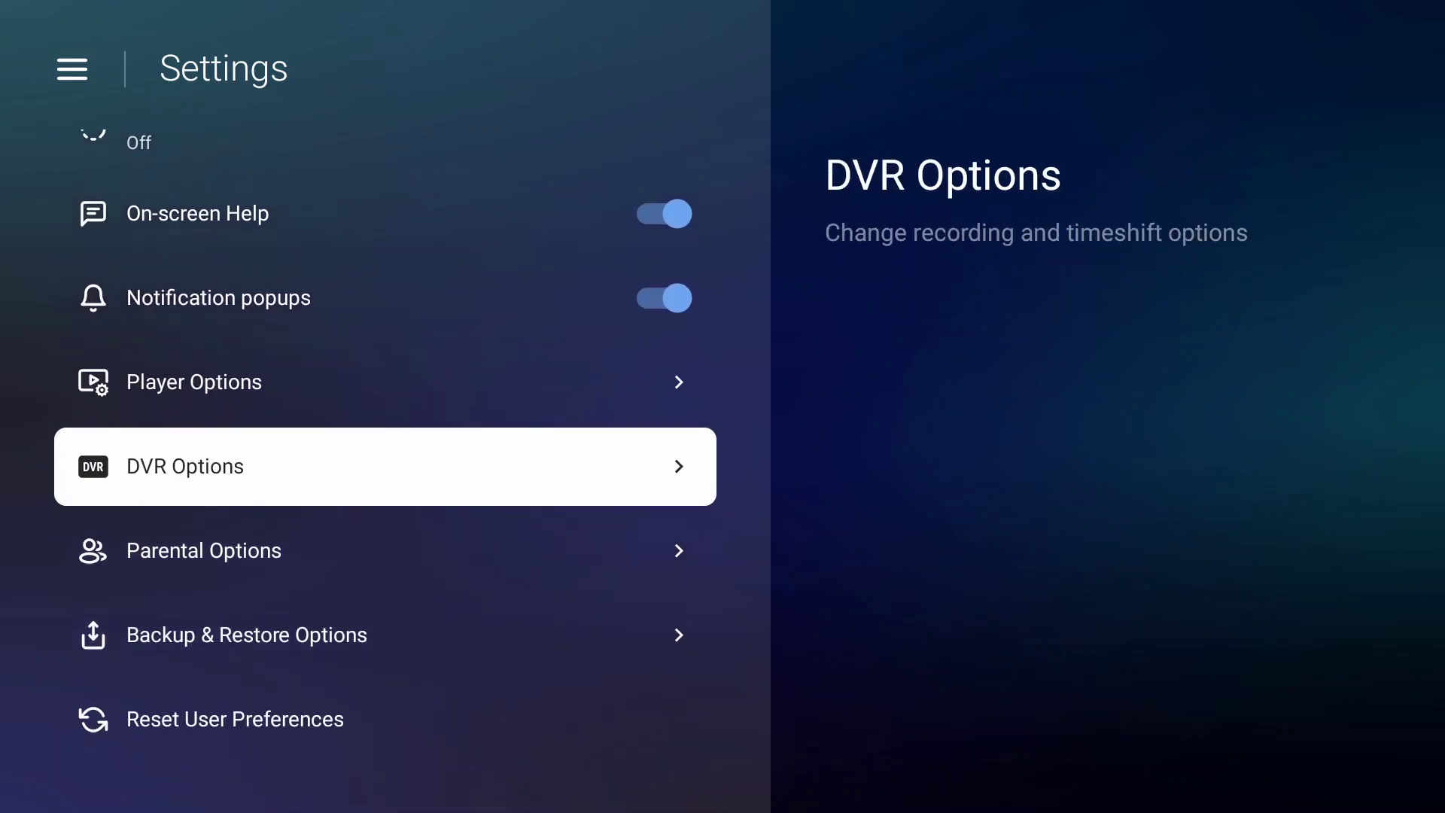
Step: Examine the DVR options for timeshift, storage locations and extra recording time, and return to the settings list
key(Up)
key(Return)
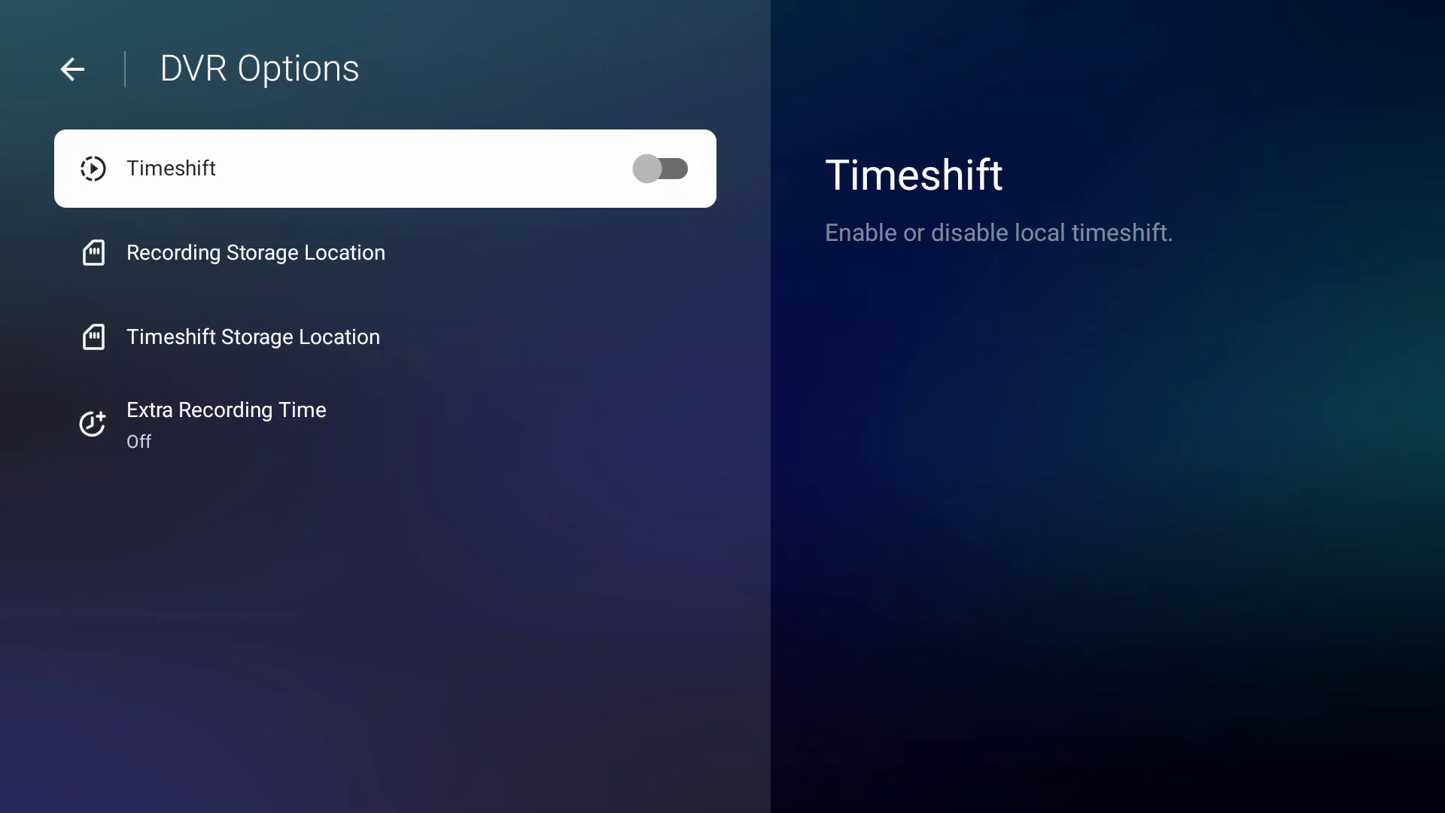
key(Escape)
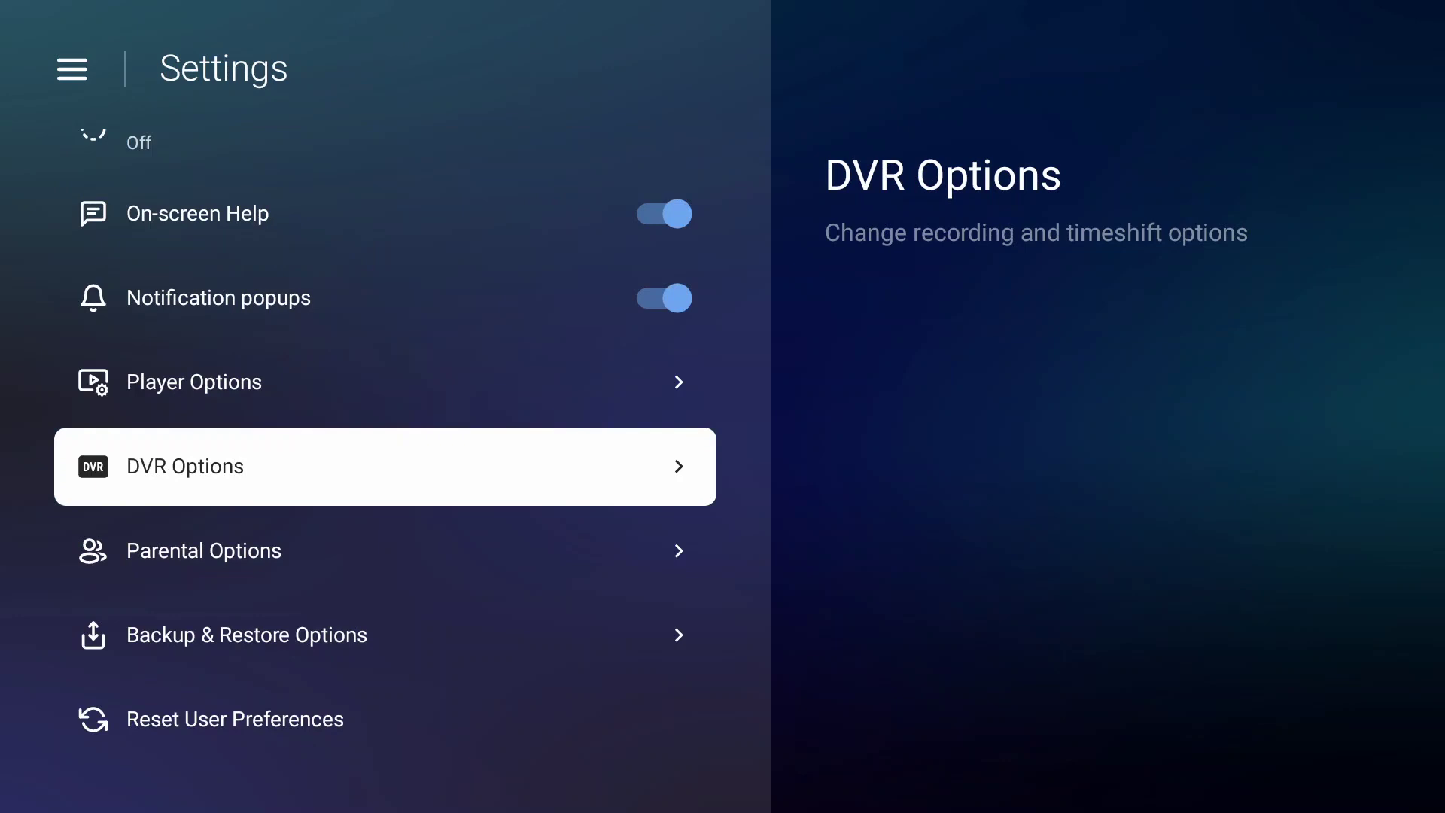
Step: Look over the Parental Options, Backup & Restore Options and Reset User Preferences entries, briefly revisiting the DVR options
key(Down)
key(Down)
key(Down)
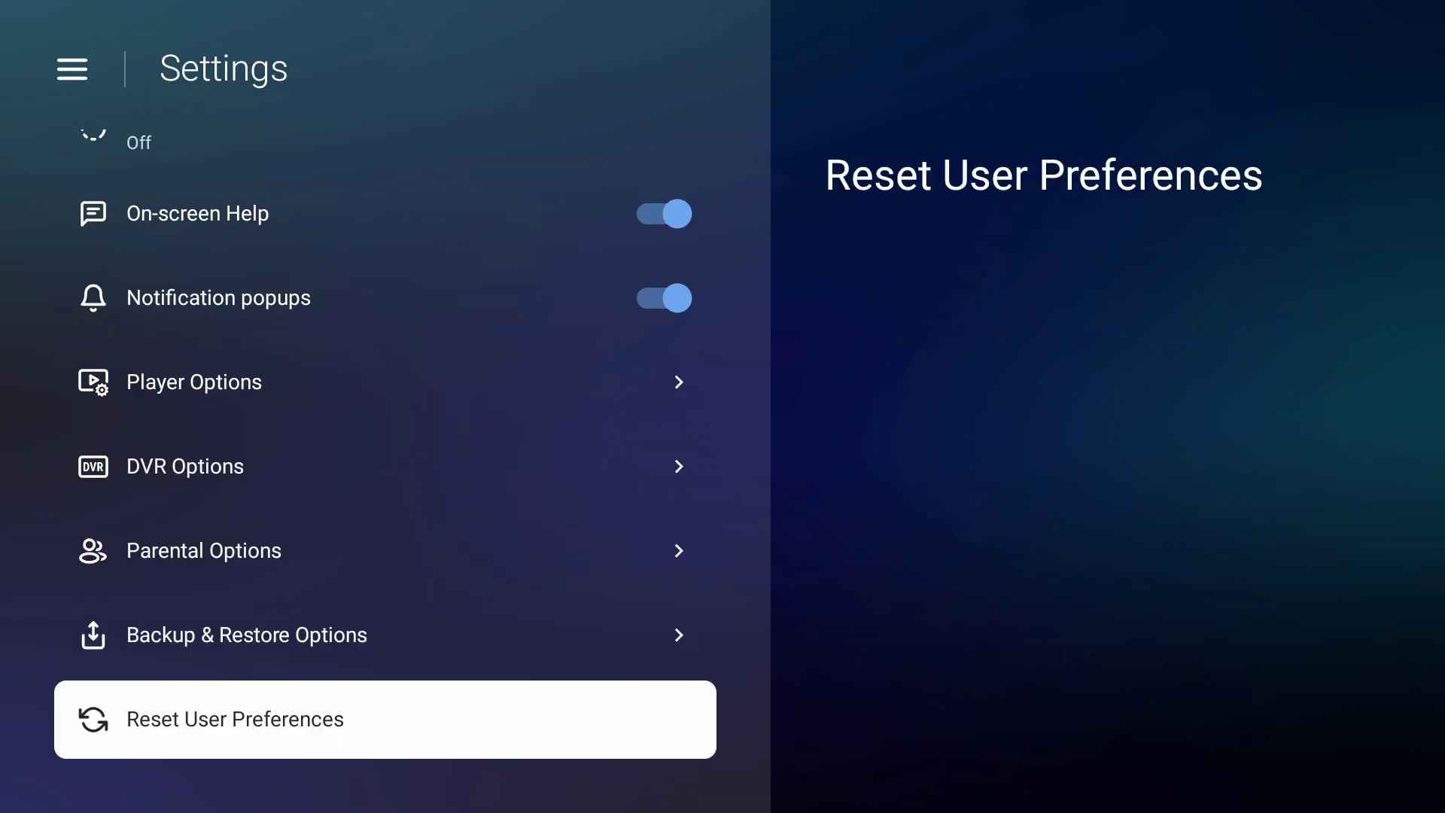
key(Up)
key(Up)
key(Up)
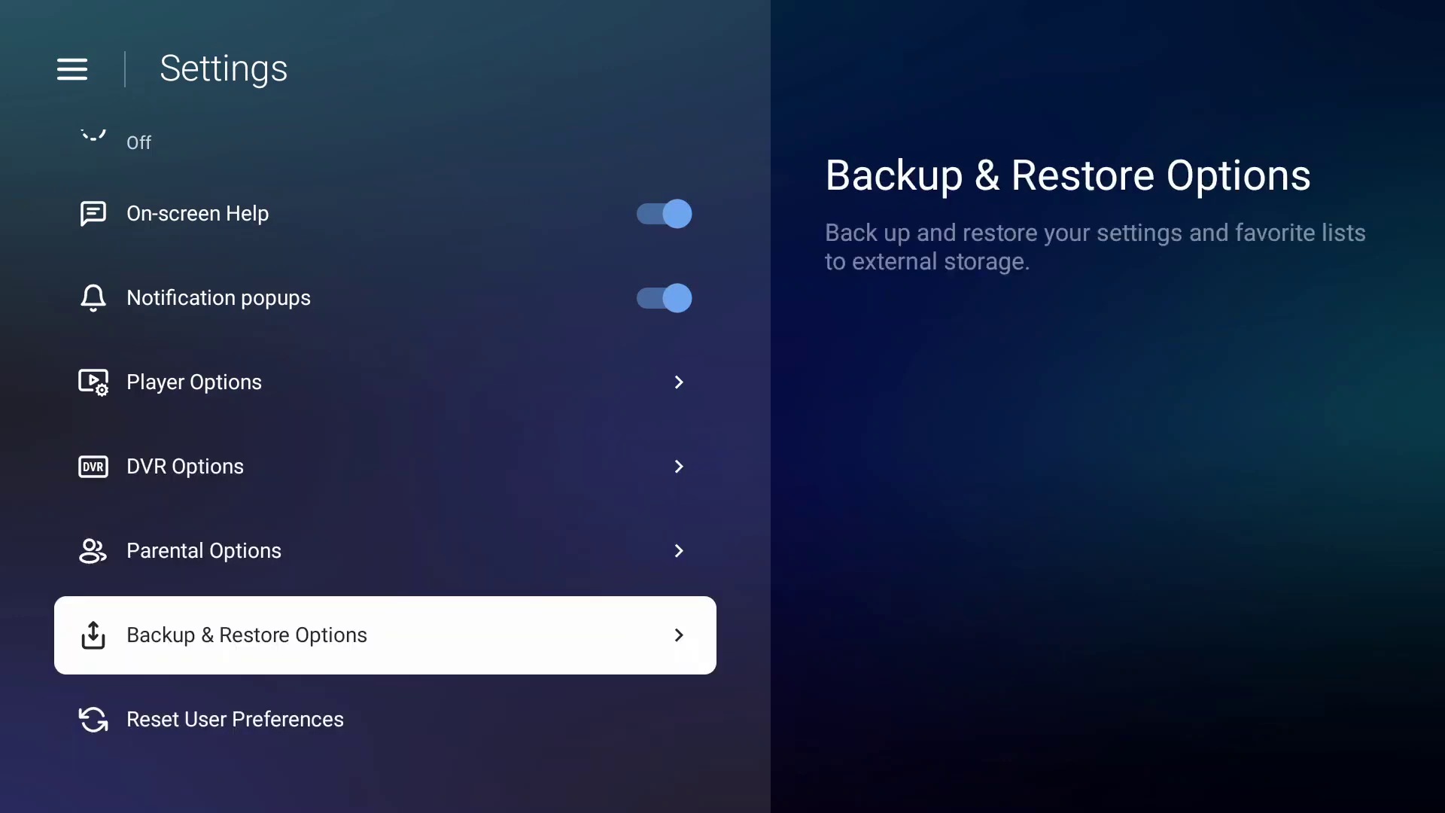
key(Return)
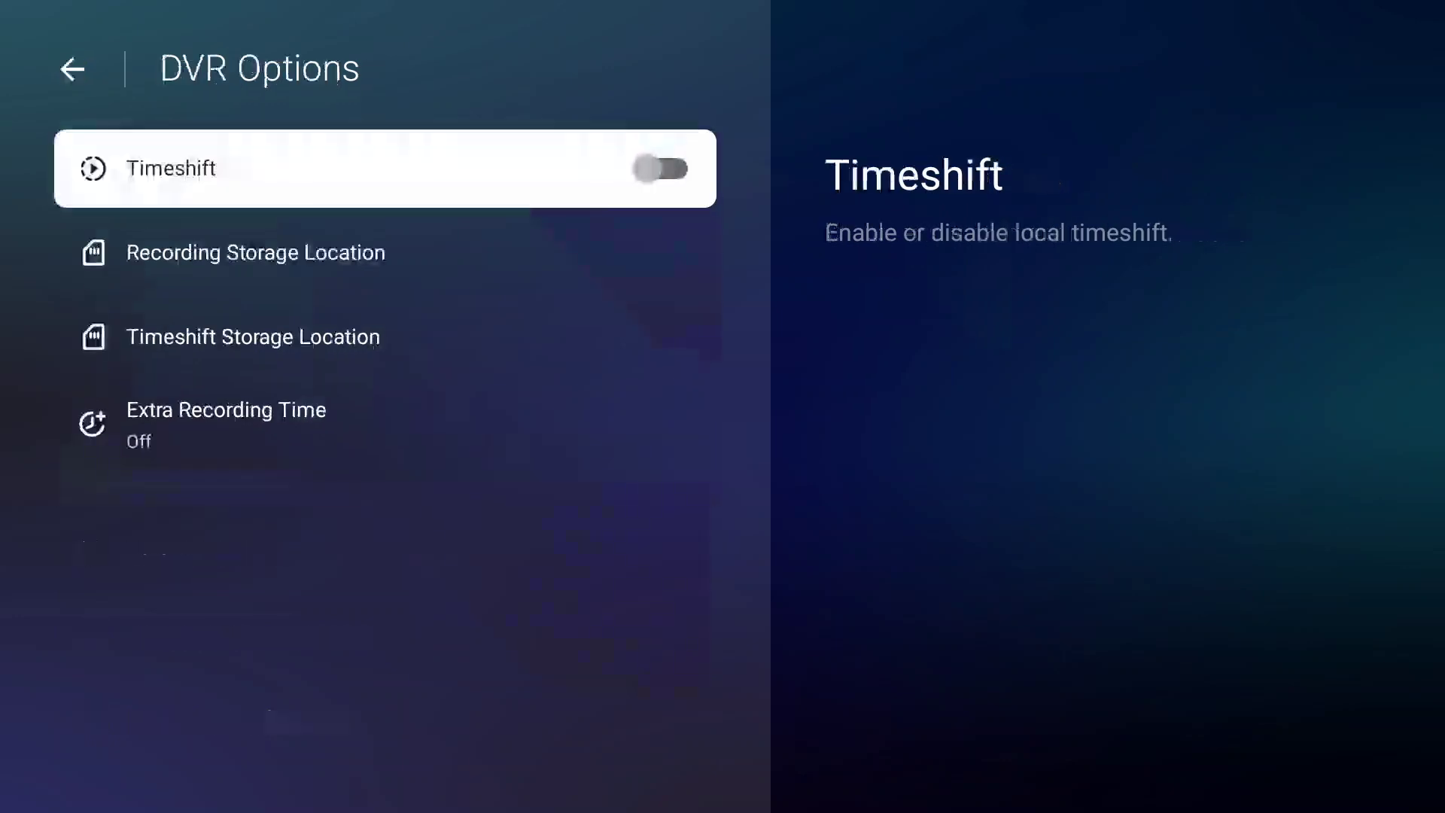
key(Escape)
key(Down)
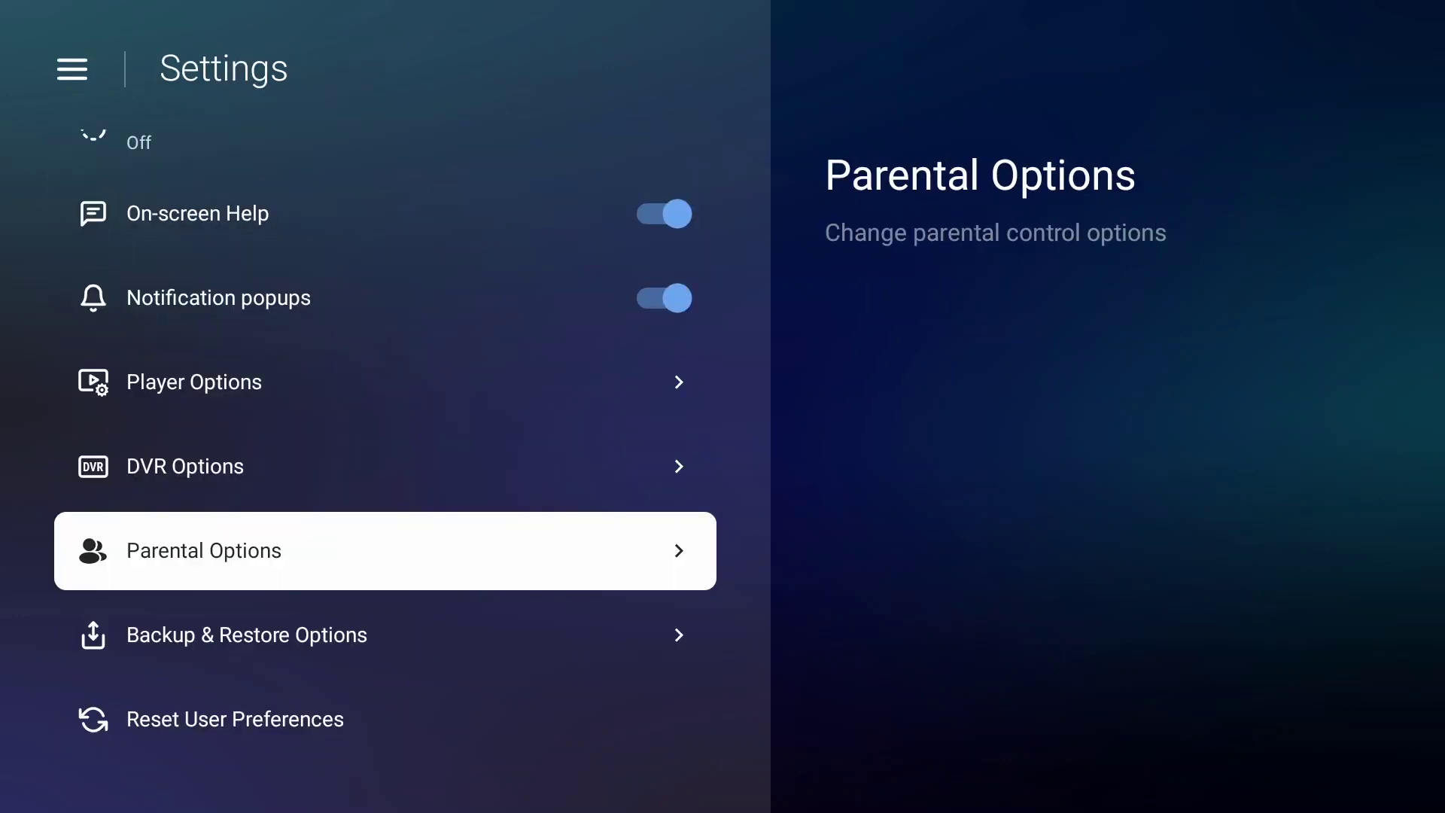
Step: Open the Player Options and examine buffer time, resume playback and the Live, VOD and TV Series Auto Frame Rate settings
key(Up)
key(Up)
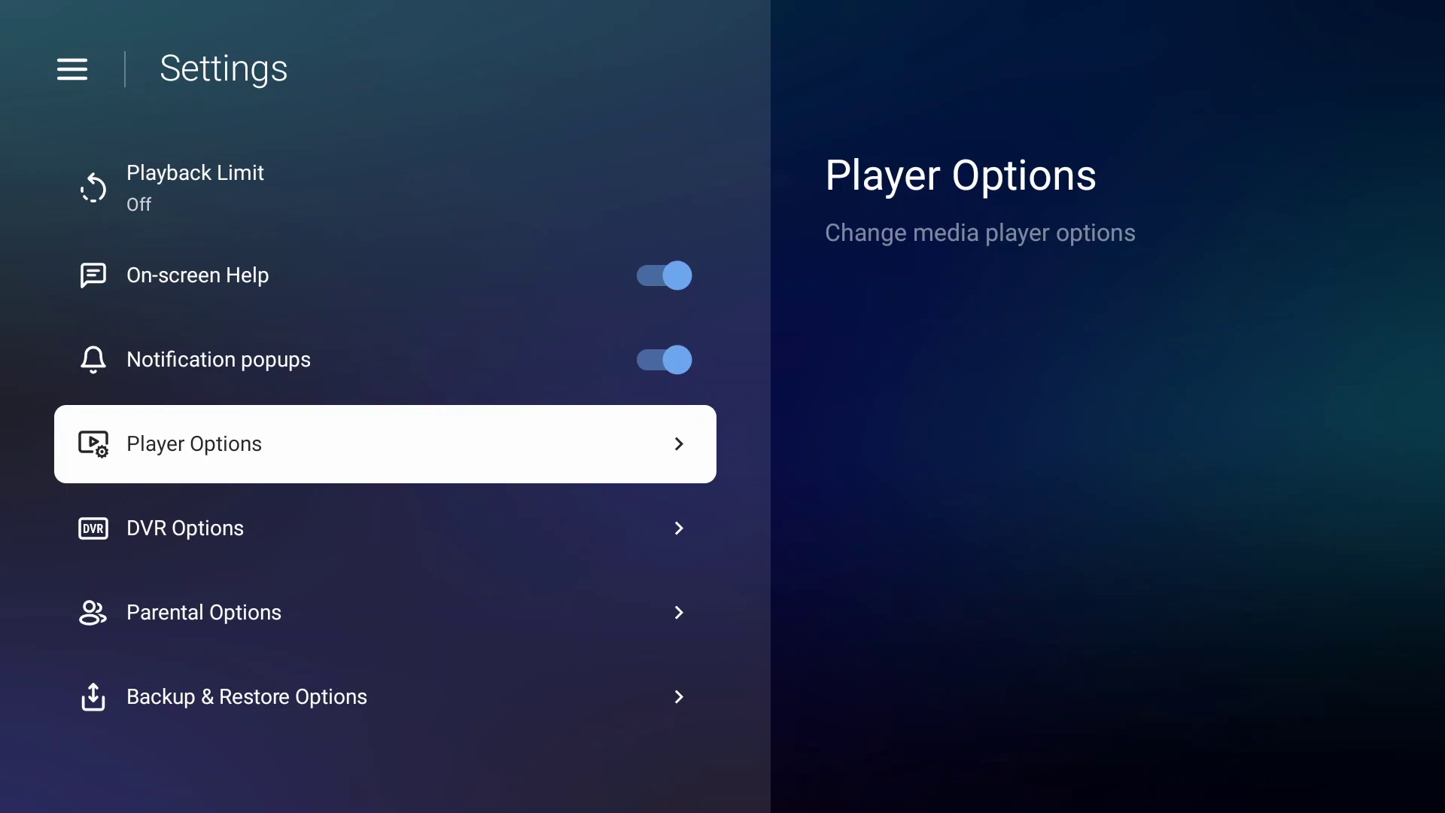
key(Return)
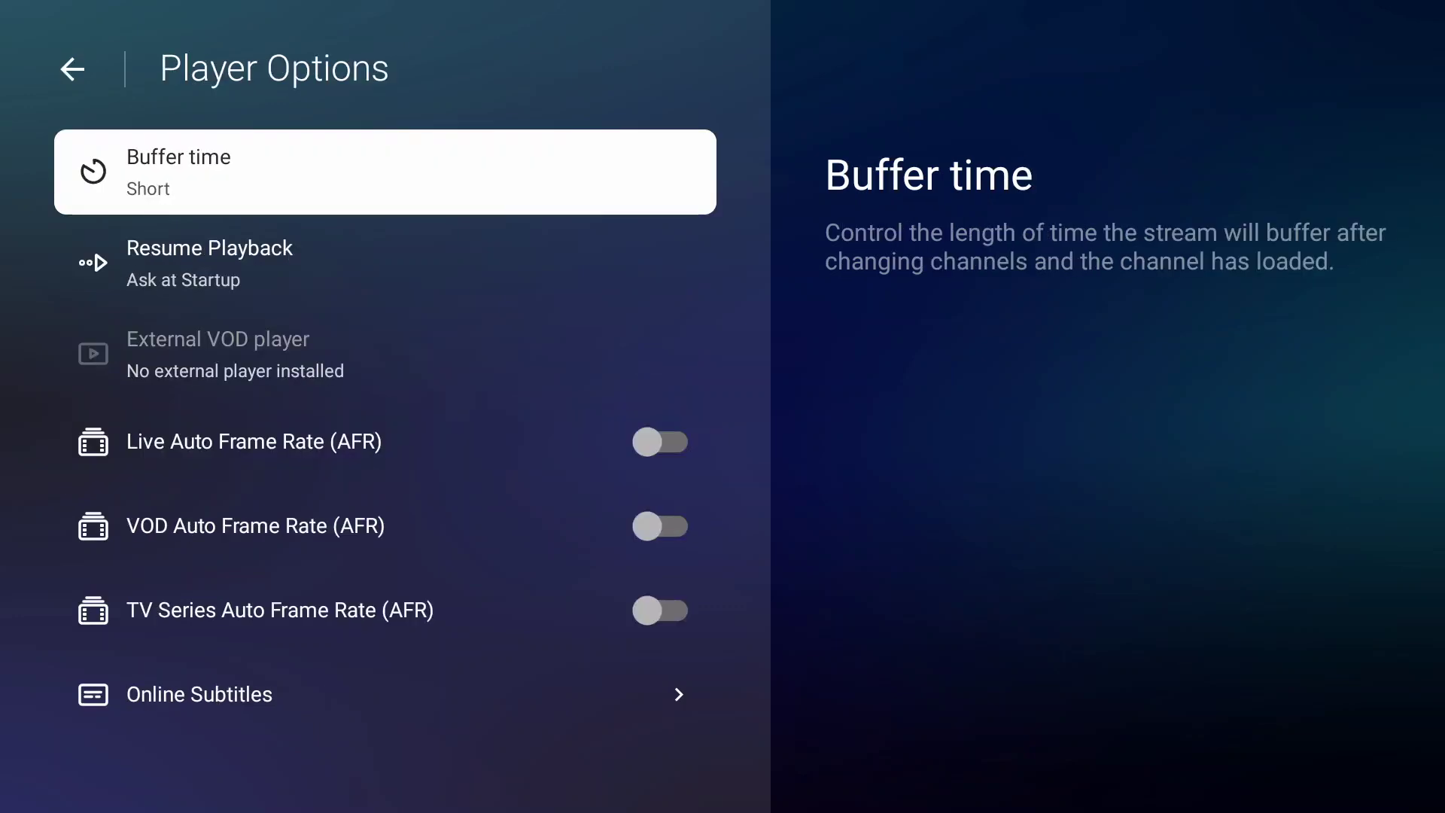
key(Down)
key(Down)
key(Down)
key(Down)
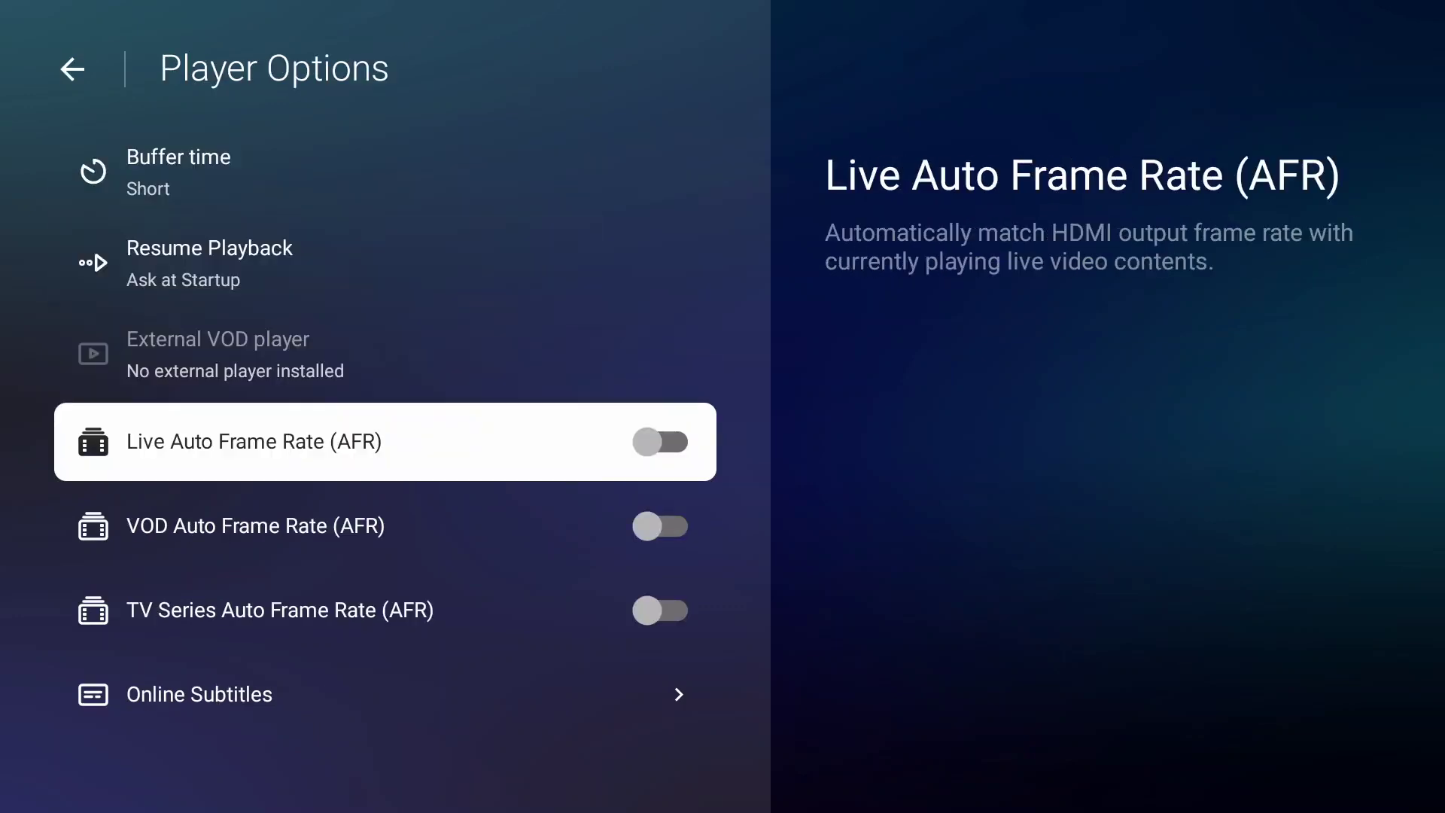
key(Down)
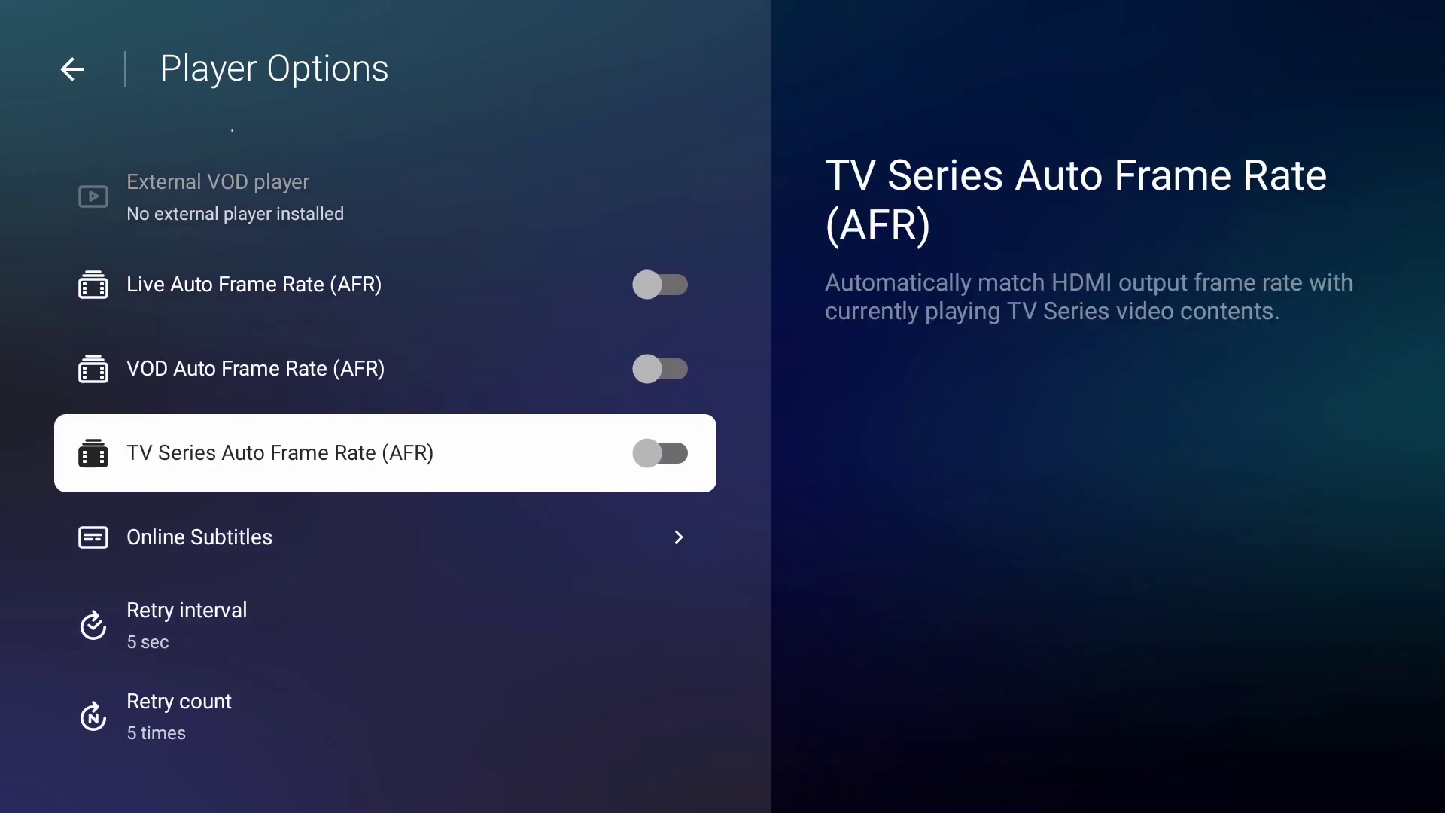
key(Up)
key(Up)
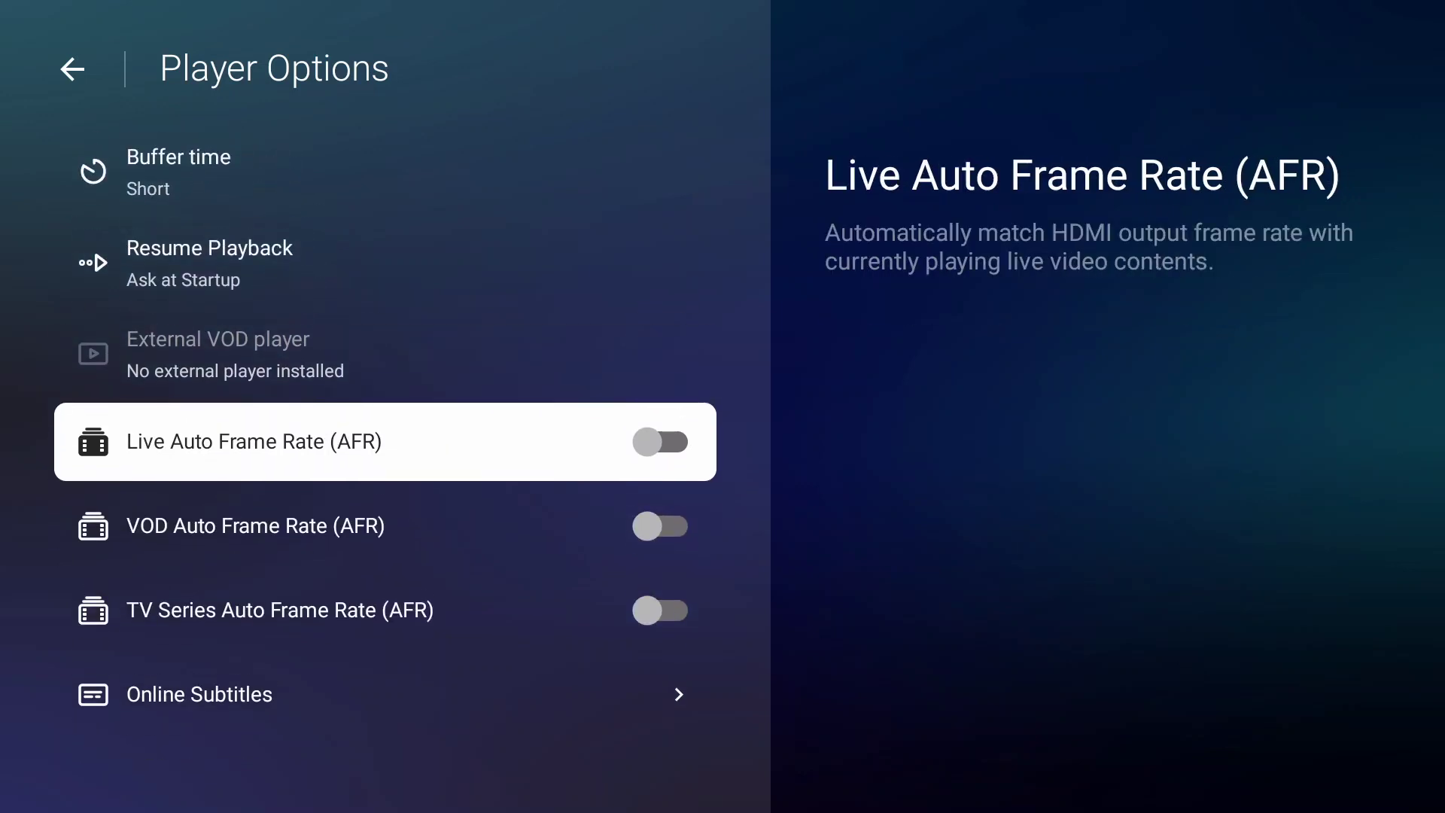
key(Down)
key(Down)
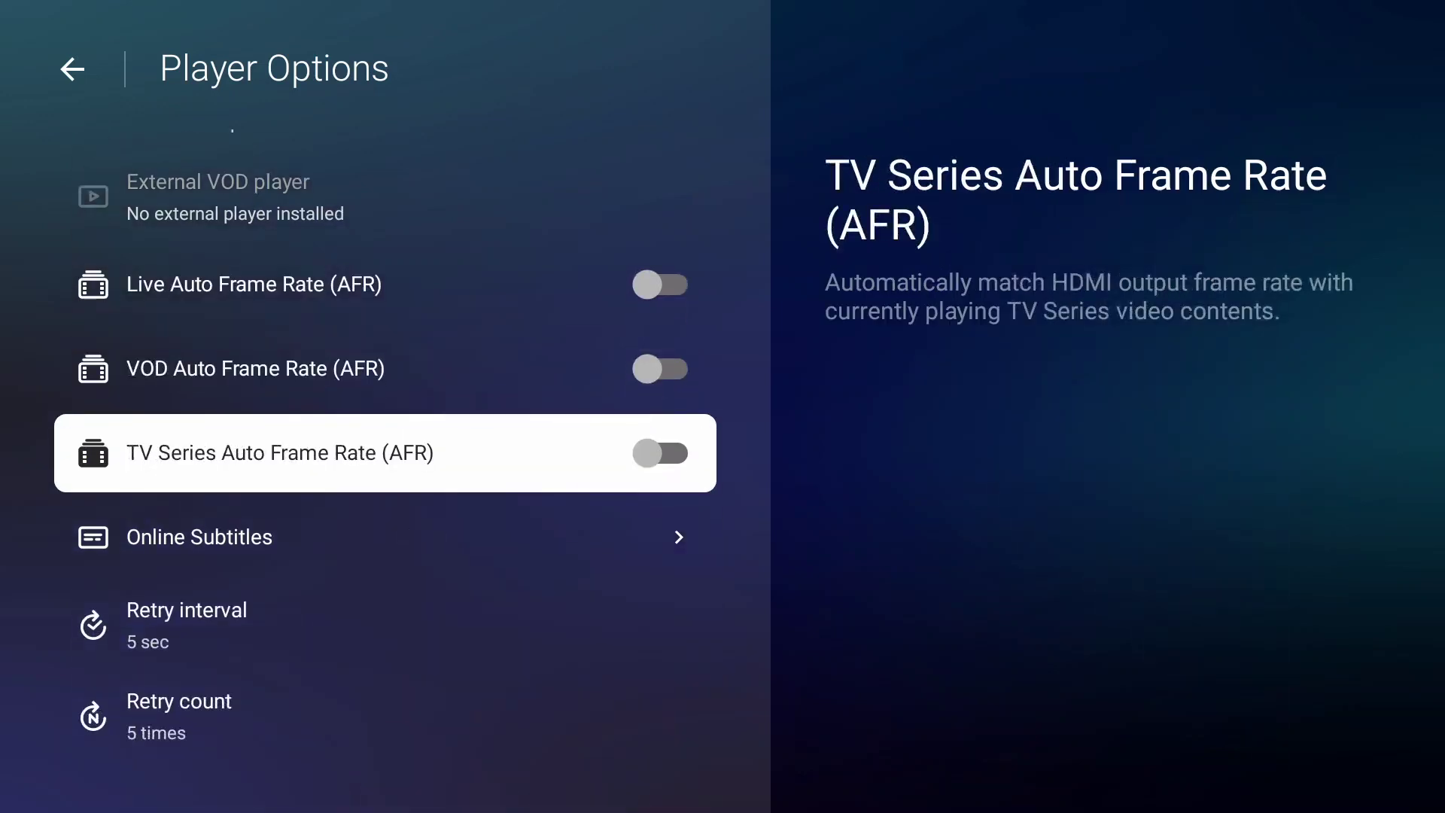
Step: Leave the player options and the settings to return to the main menu
key(Up)
key(Up)
key(Up)
key(Up)
key(Up)
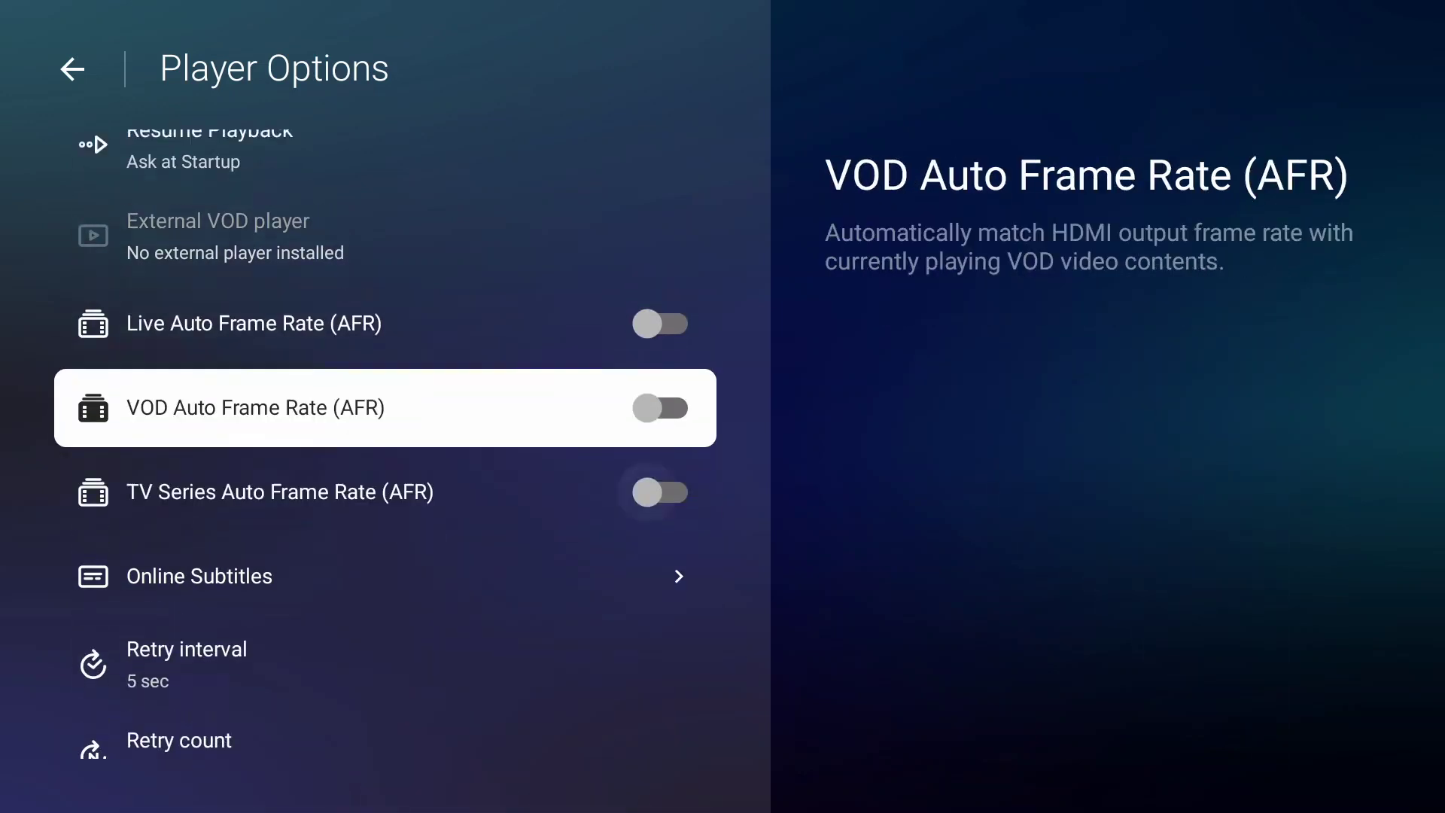
key(Up)
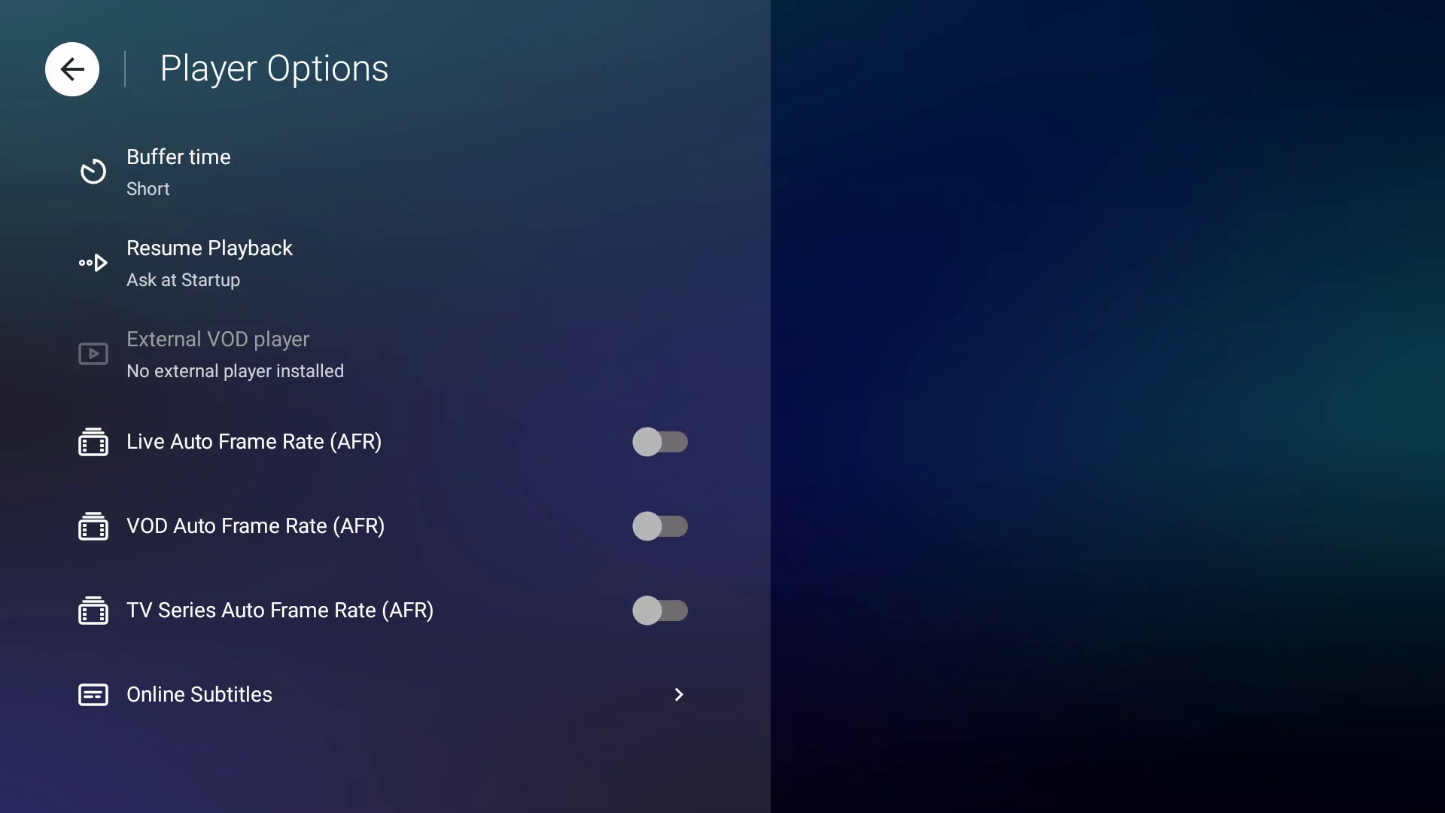
key(Return)
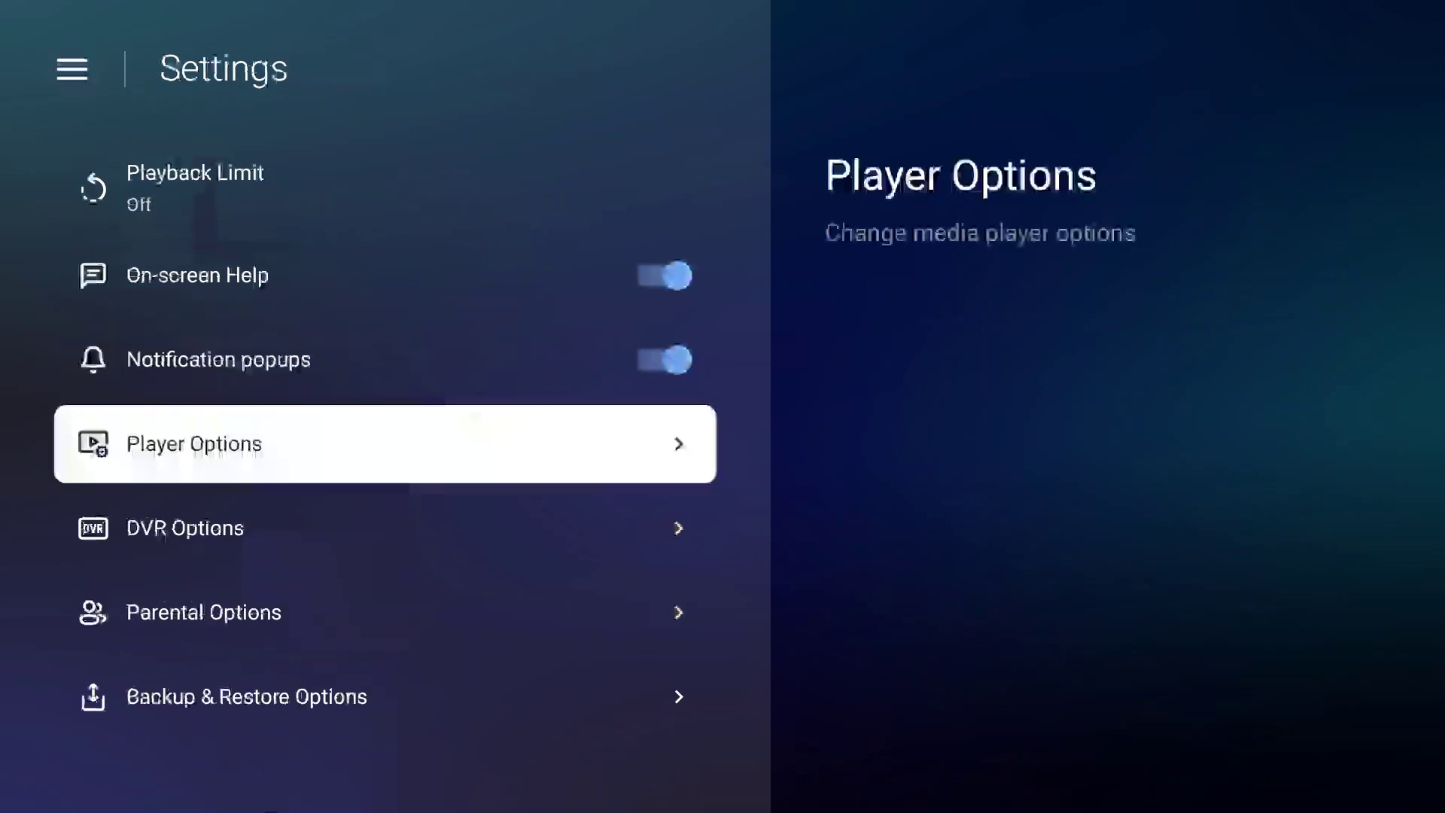
key(Escape)
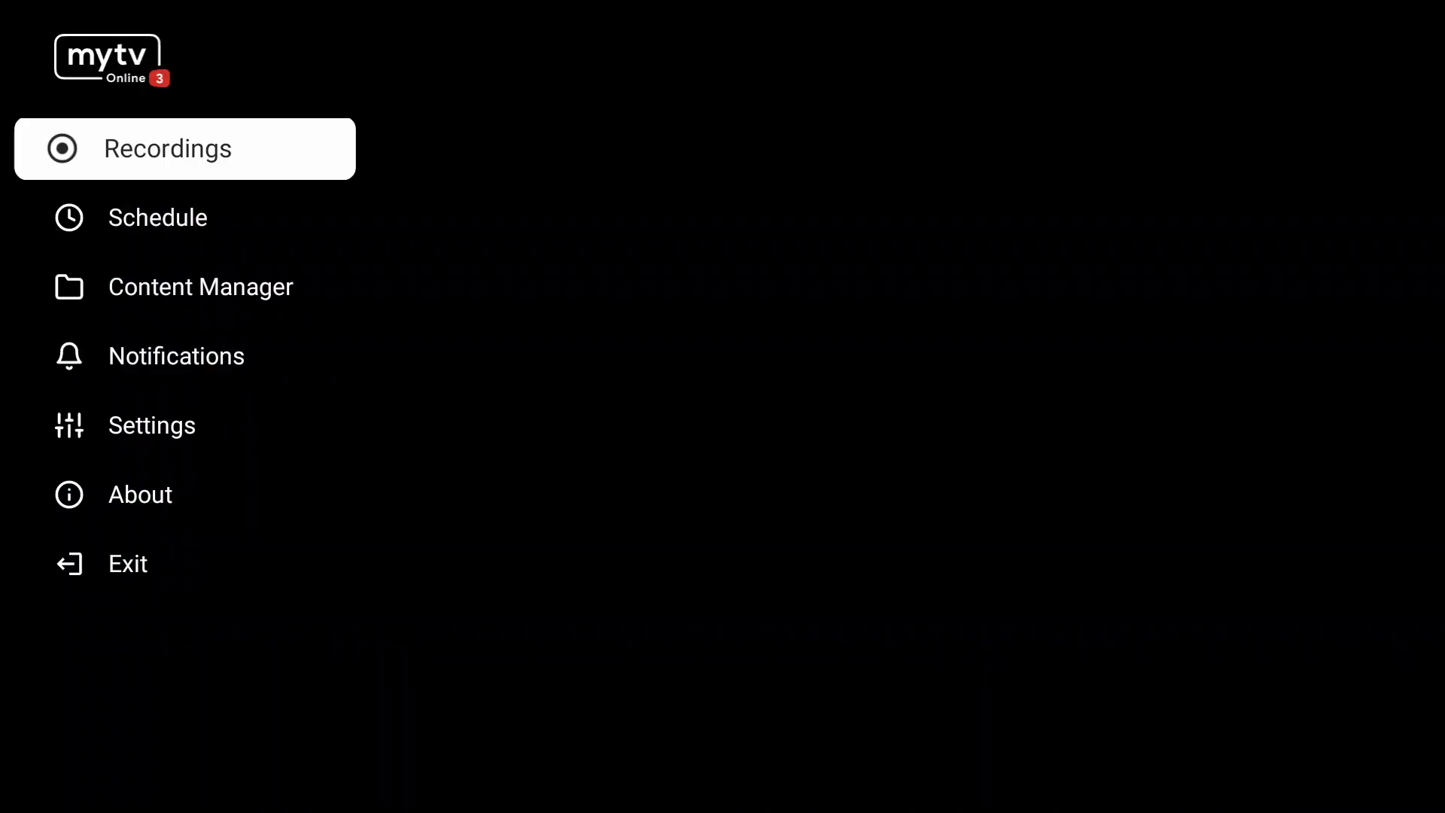
Step: Exit MyTVOnline 3 and confirm the exit to return to the Formuler home screen
key(Escape)
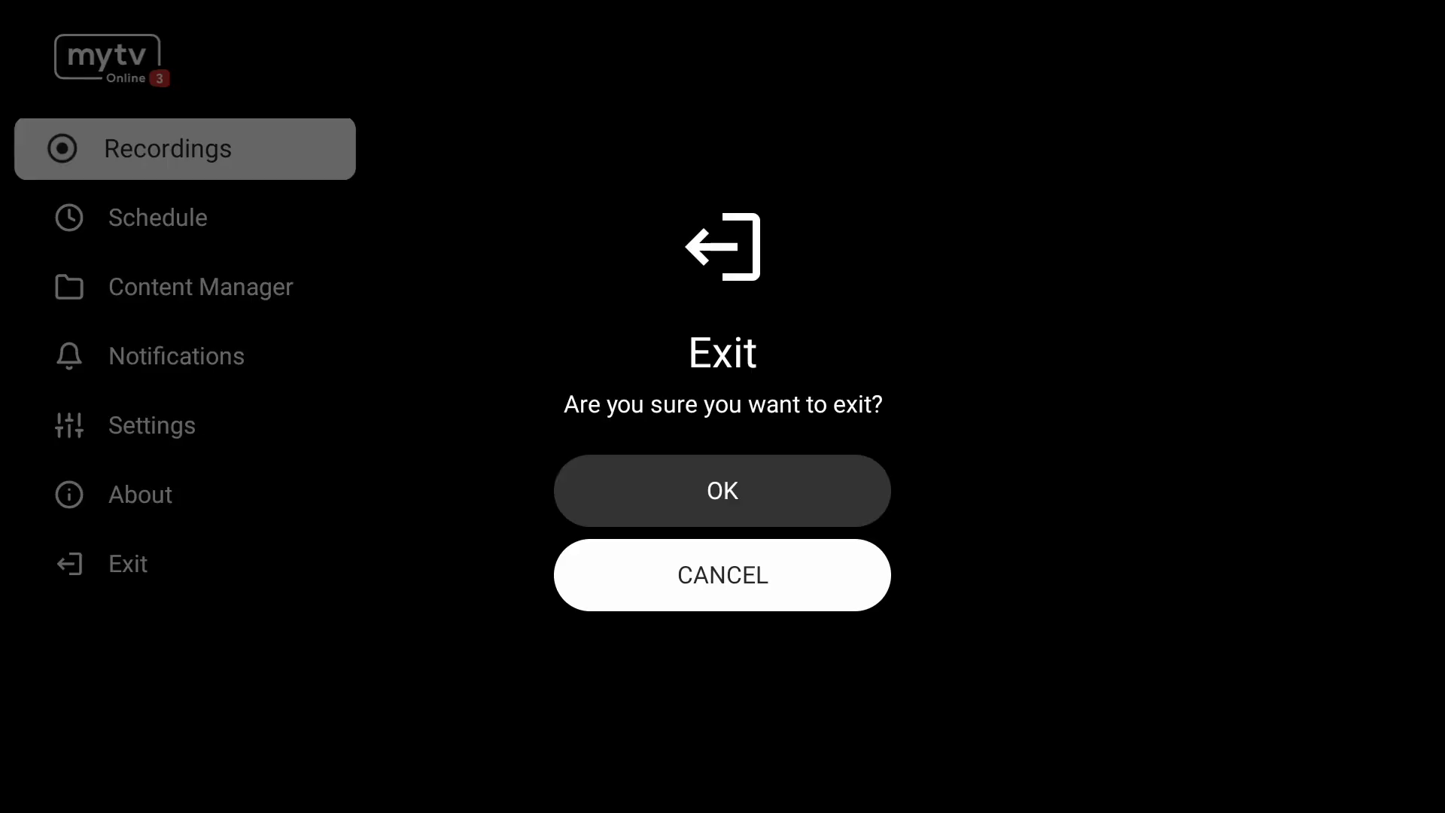
key(Up)
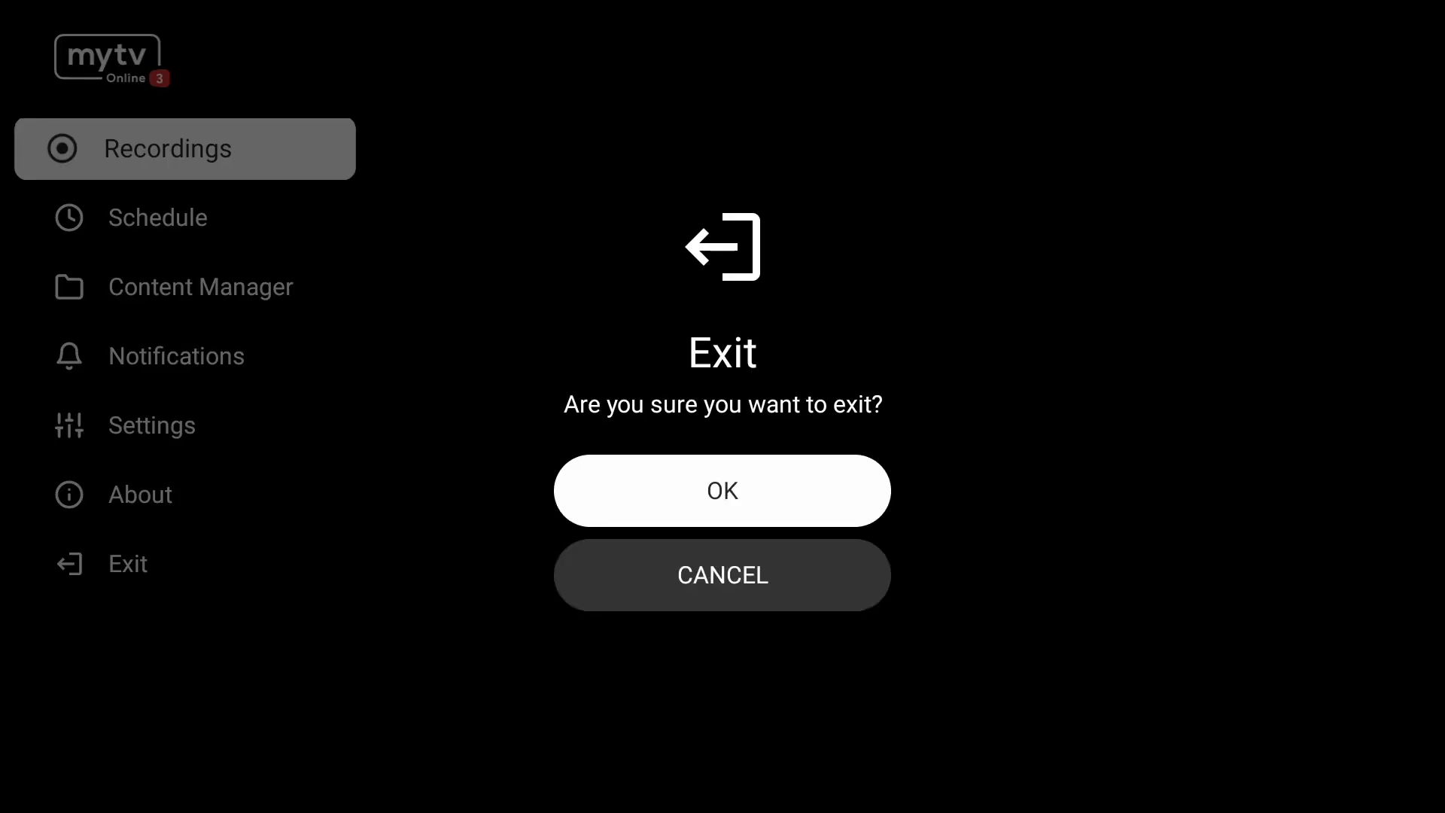
key(Return)
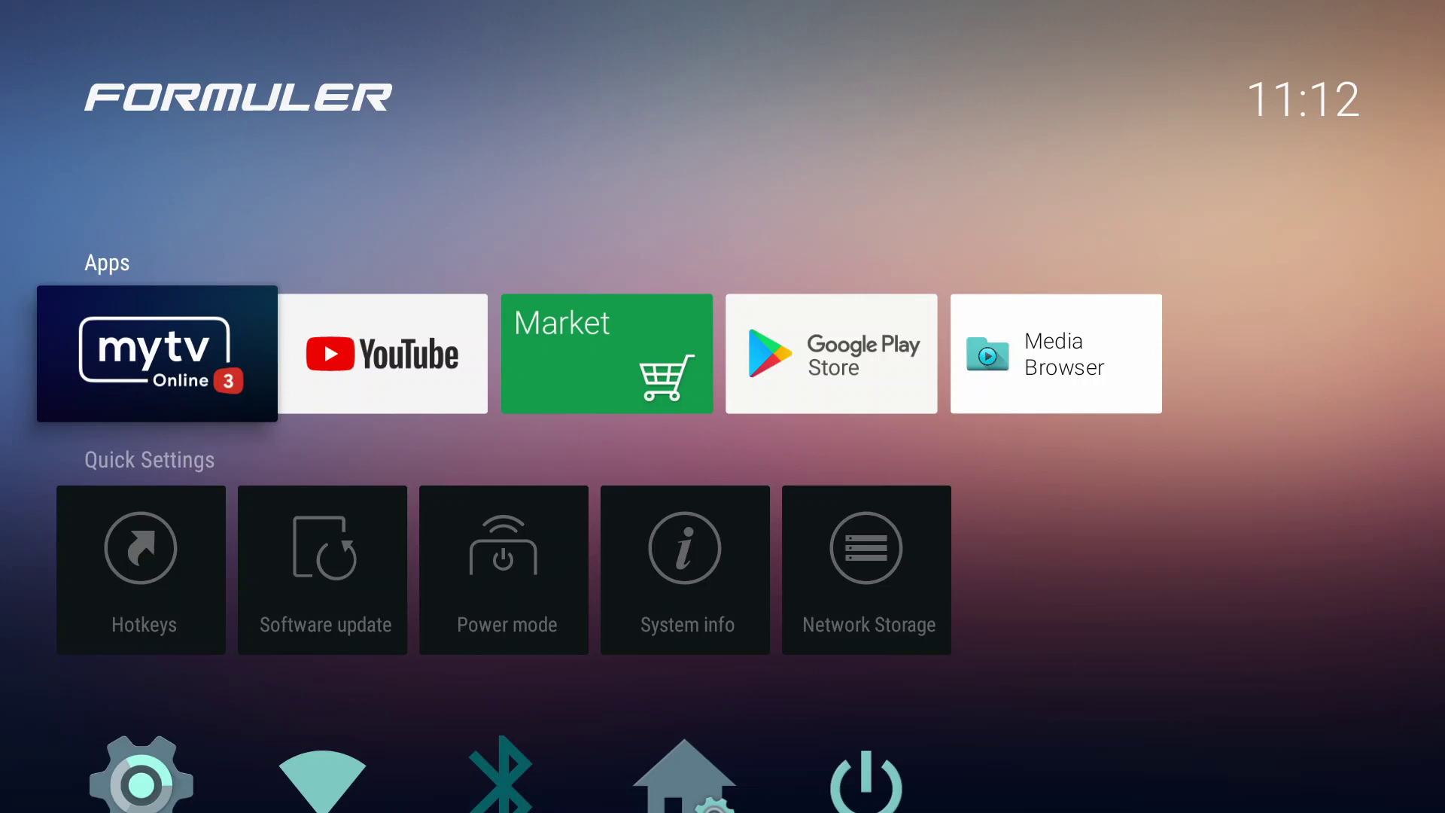
Step: Open the Market from the home screen and look through the Top 10 apps as far as Downloader by AFTVnews
key(Right)
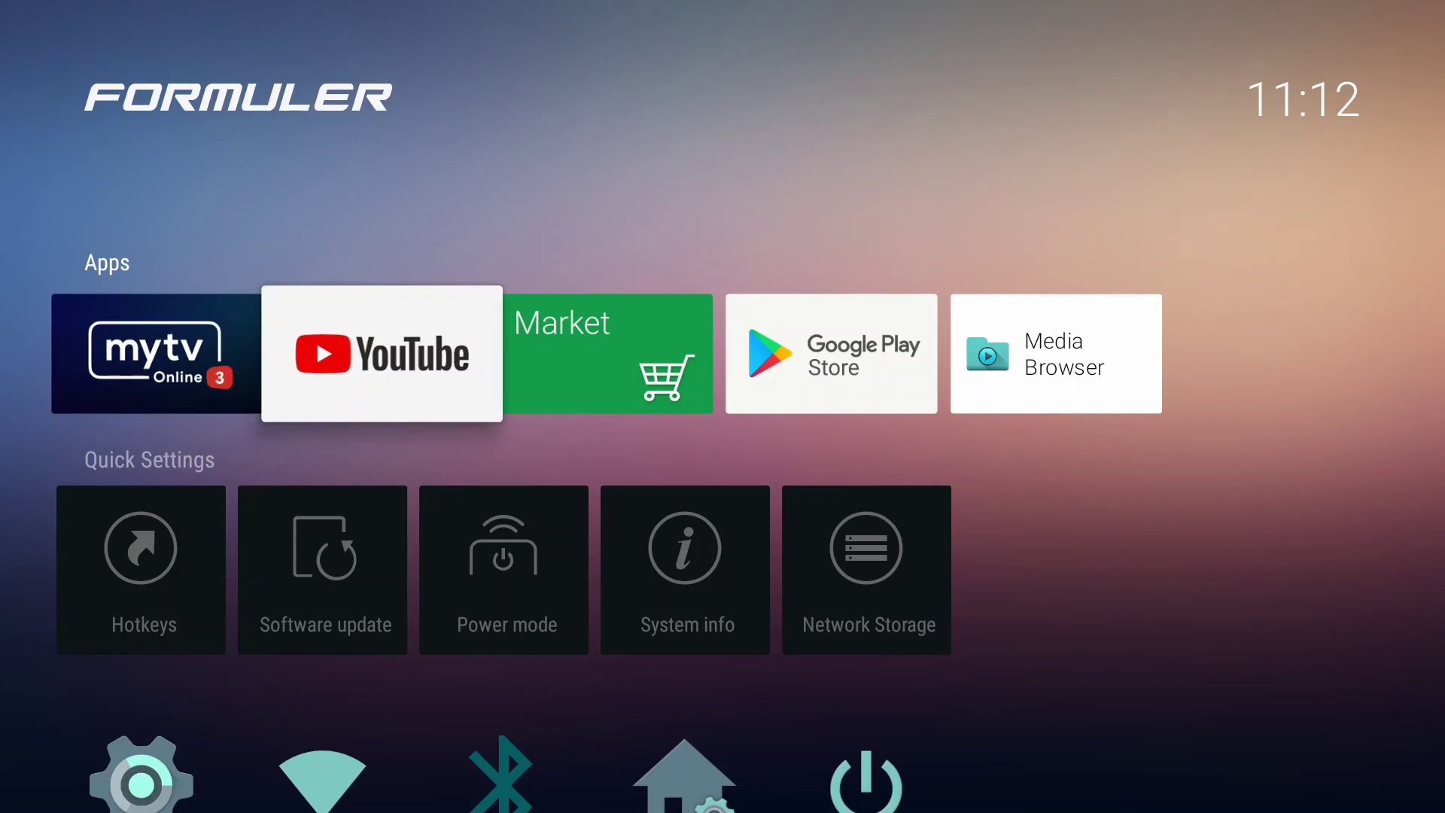
key(Right)
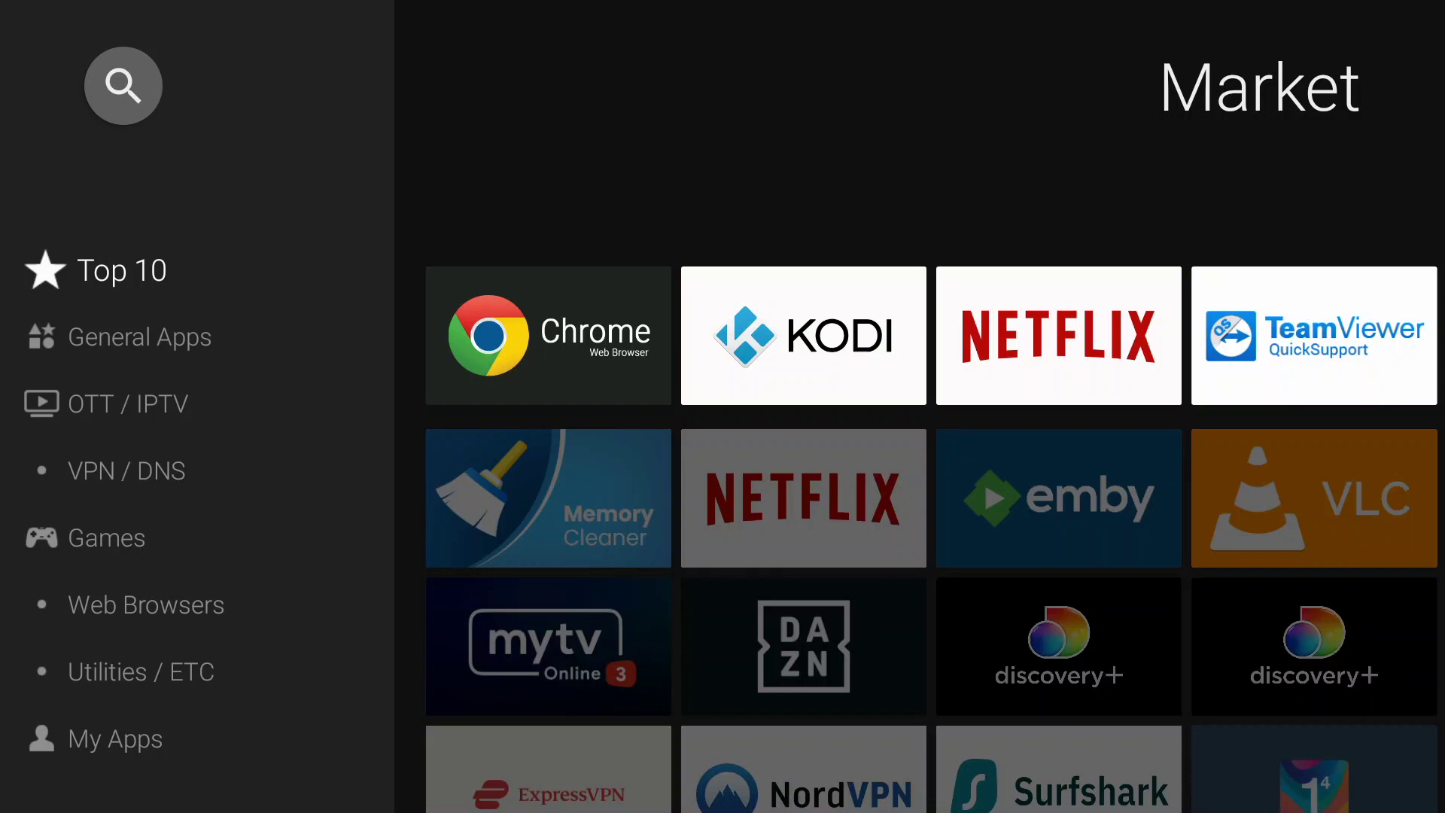
key(Right)
key(Right)
key(Right)
key(Right)
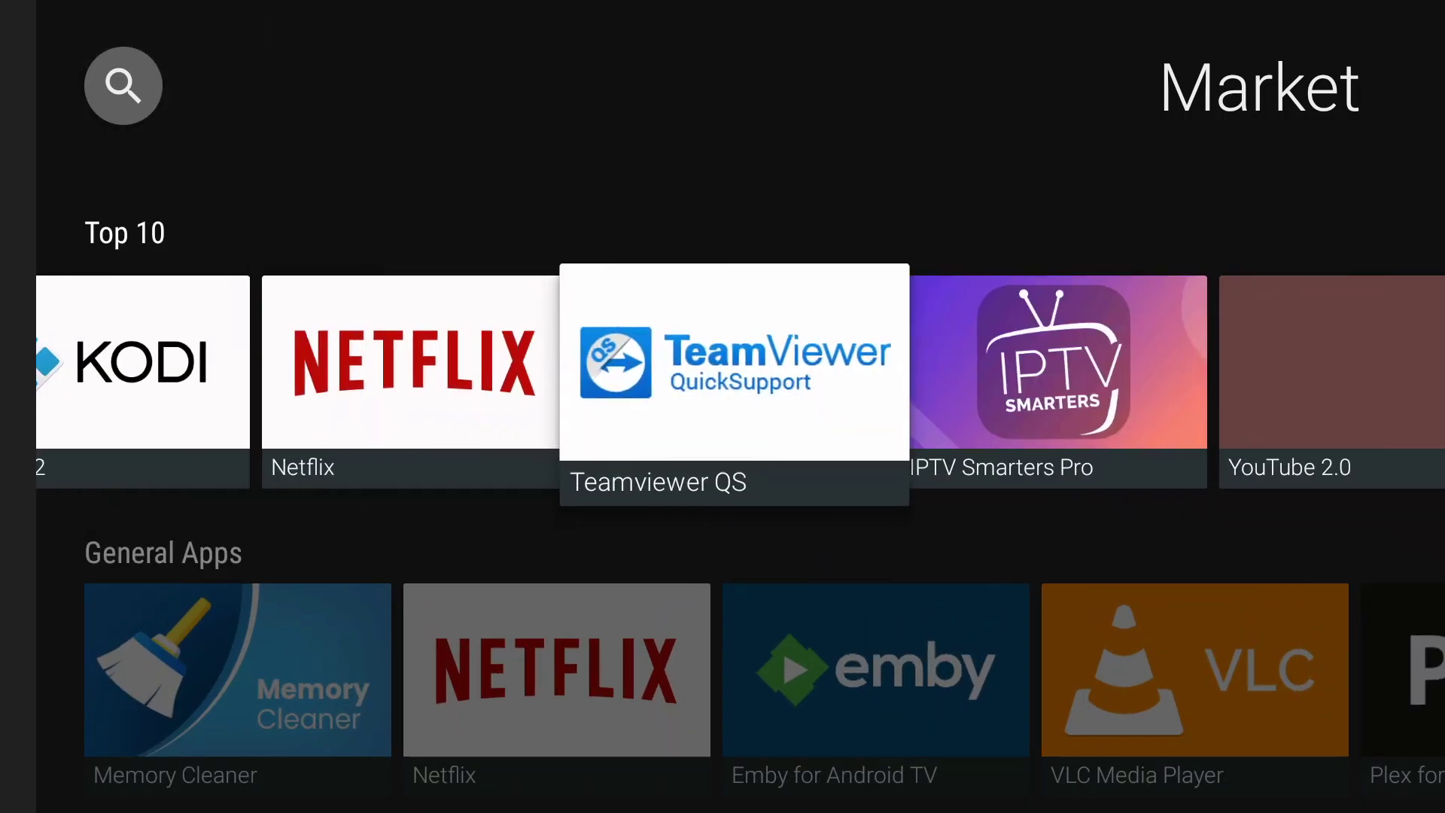
key(Right)
key(Right)
key(Right)
key(Right)
key(Right)
key(Right)
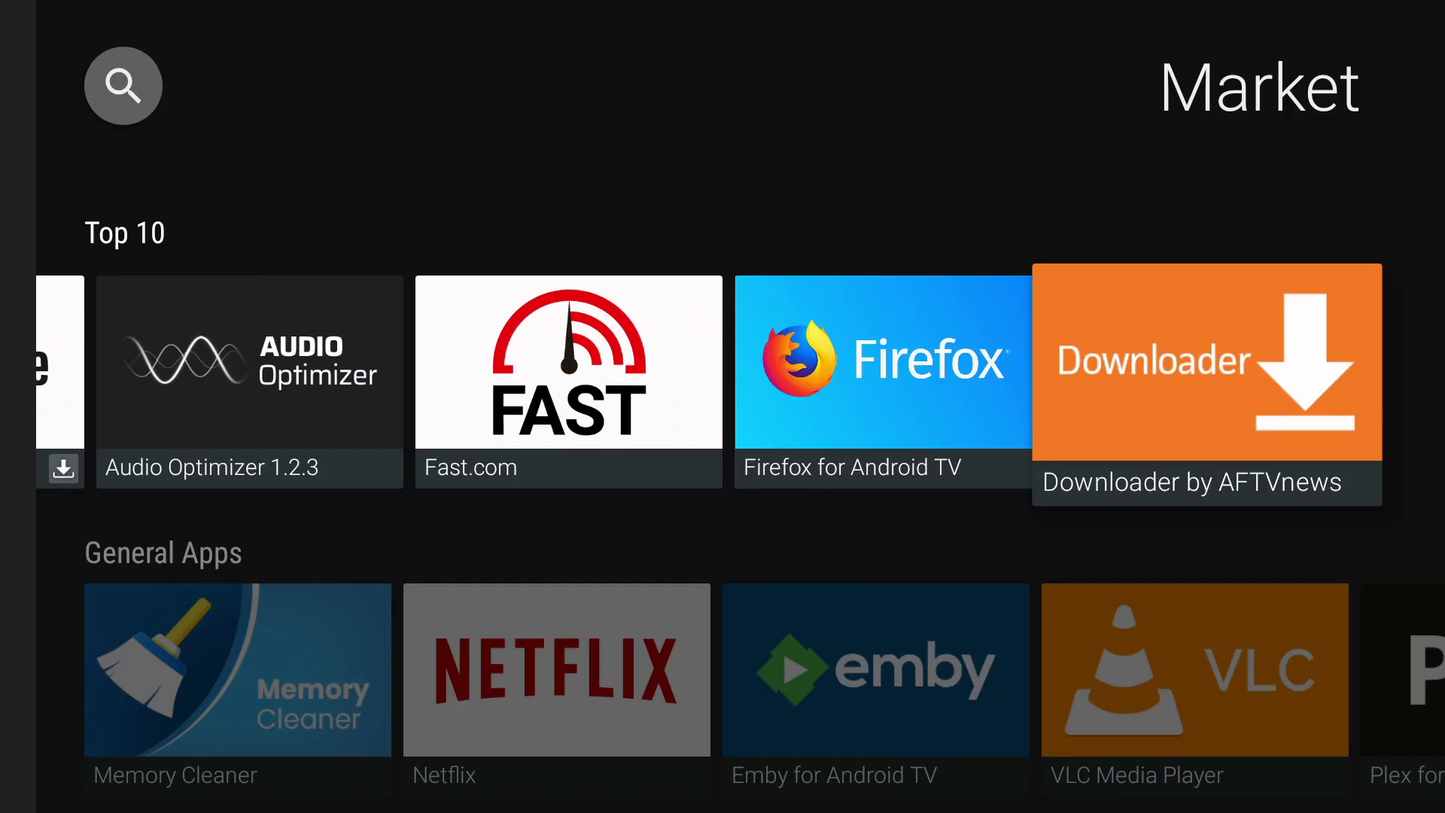
Step: Look through the General Apps row of the Market as far as Spotify TV
key(Down)
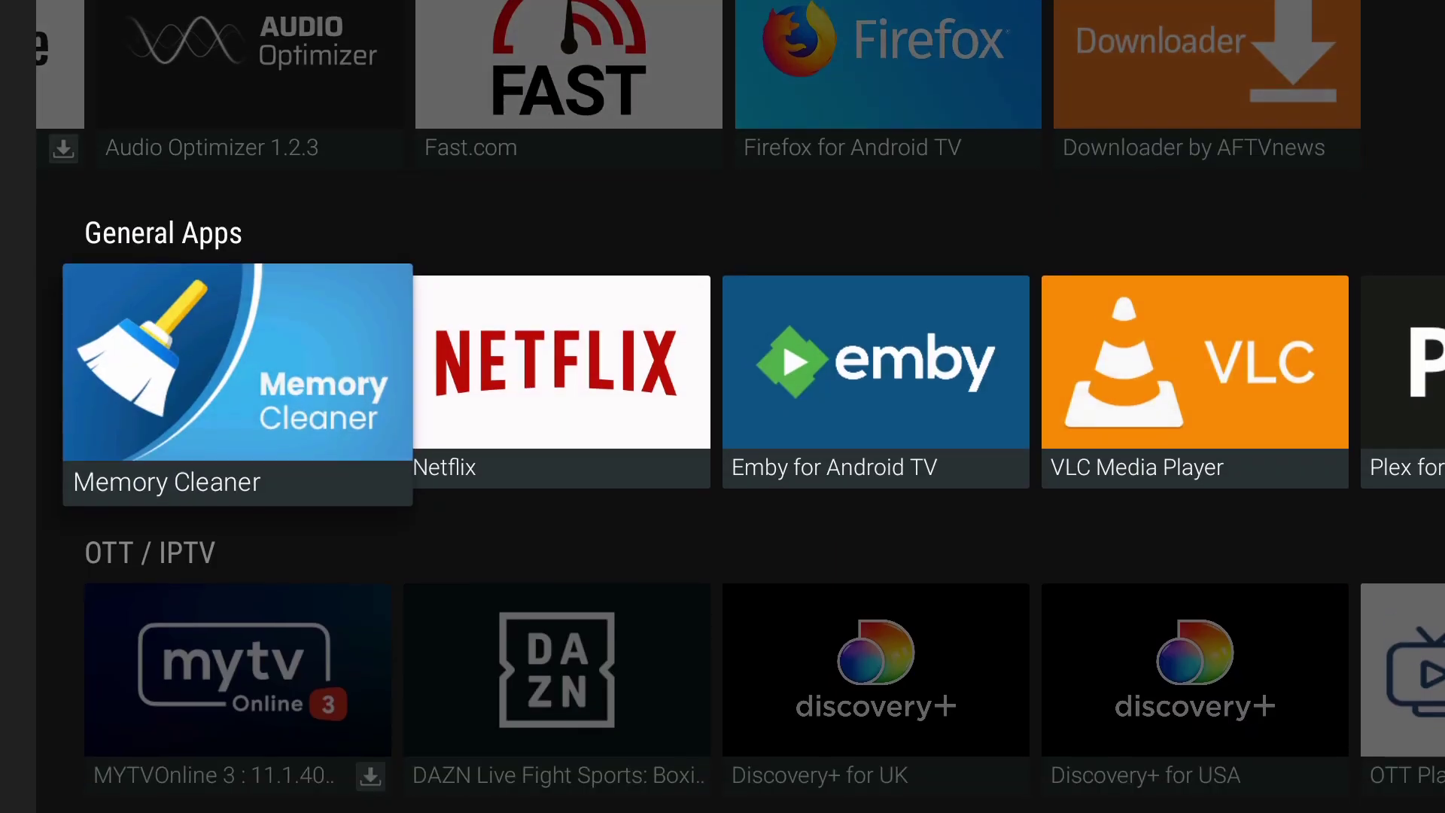
key(Right)
key(Right)
key(Right)
key(Right)
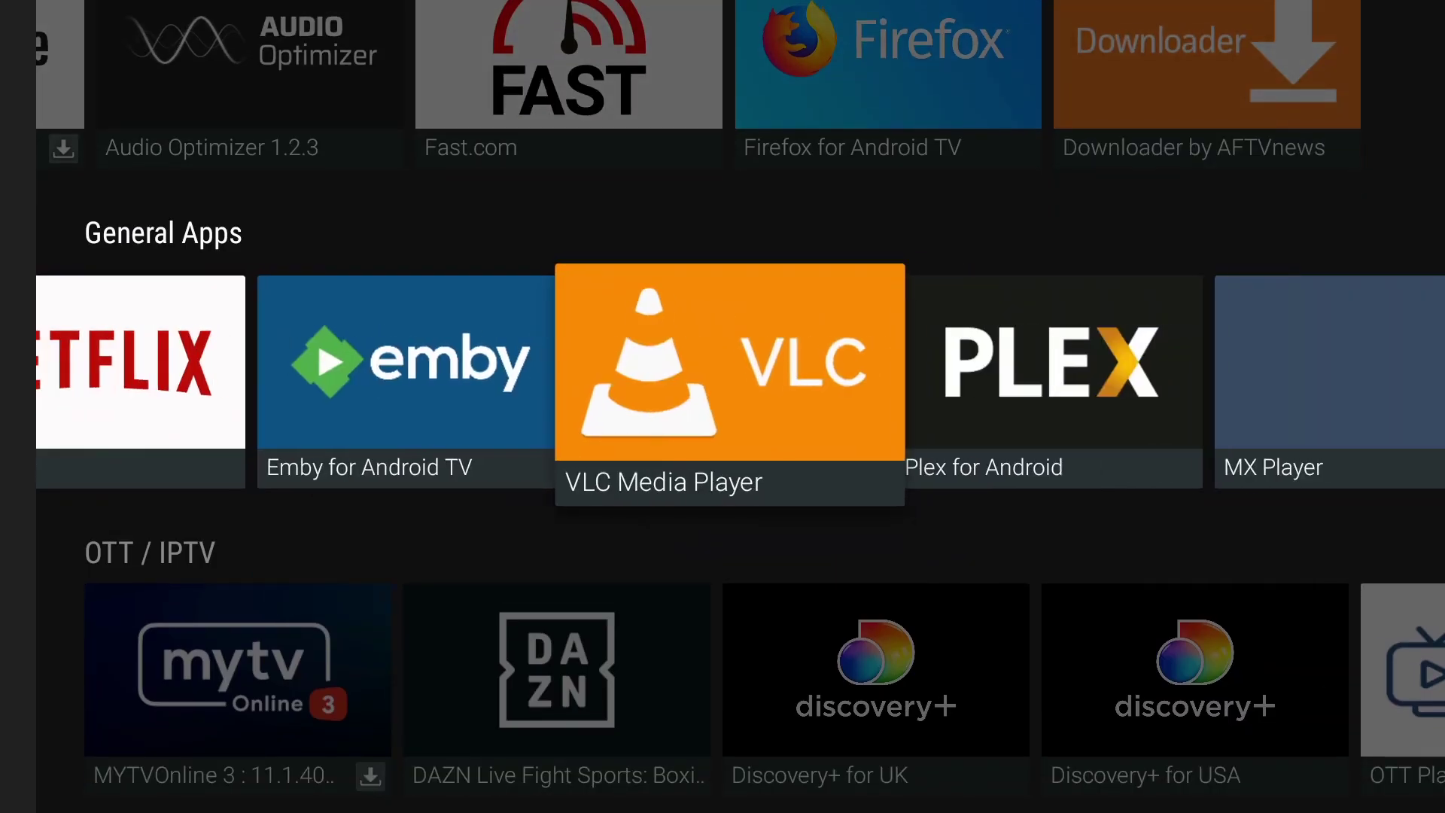
key(Right)
key(Right)
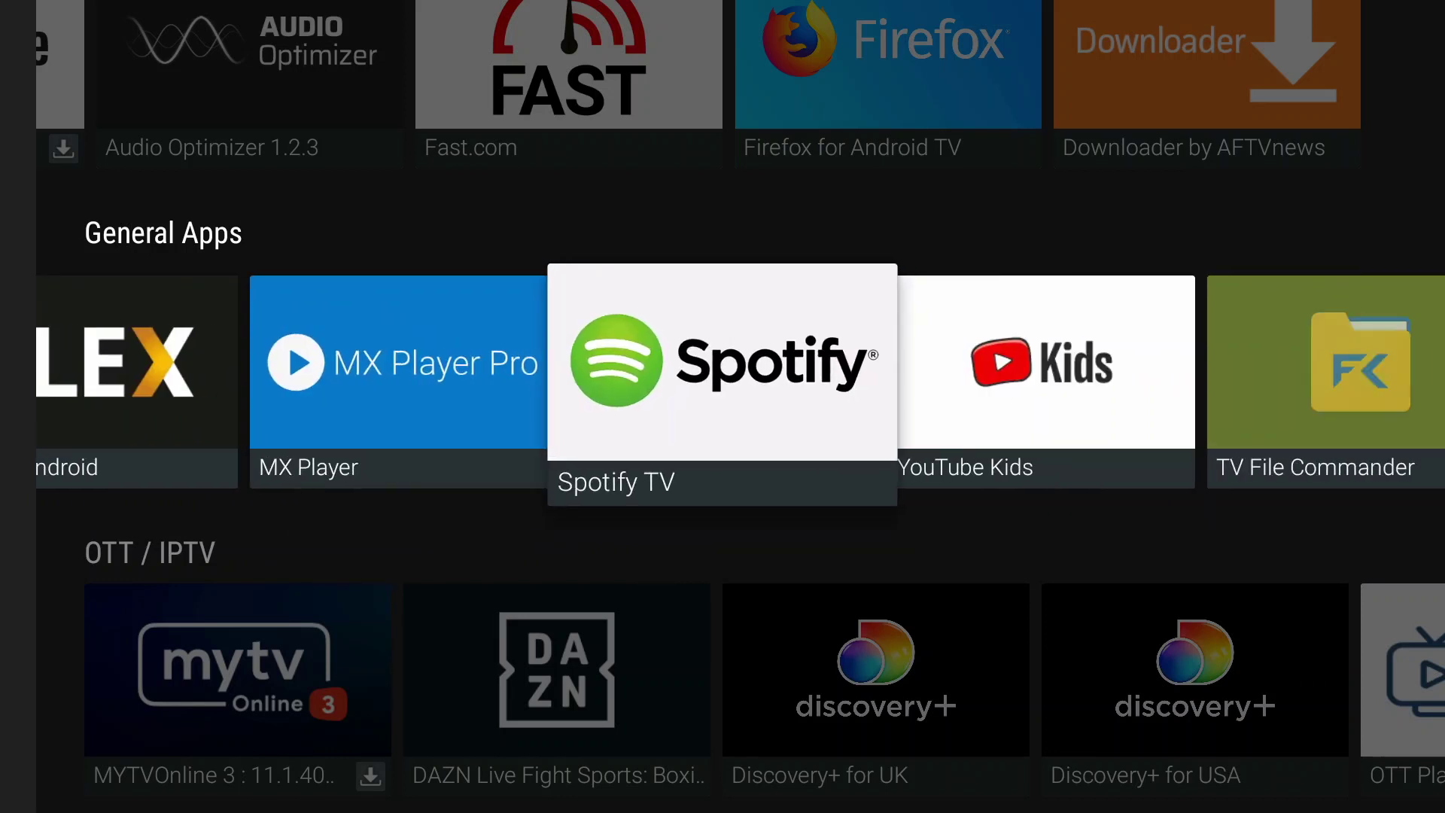
Step: Skim the Market categories from OTT / IPTV through Games to Web Browsers
key(Down)
key(Down)
key(Down)
key(Down)
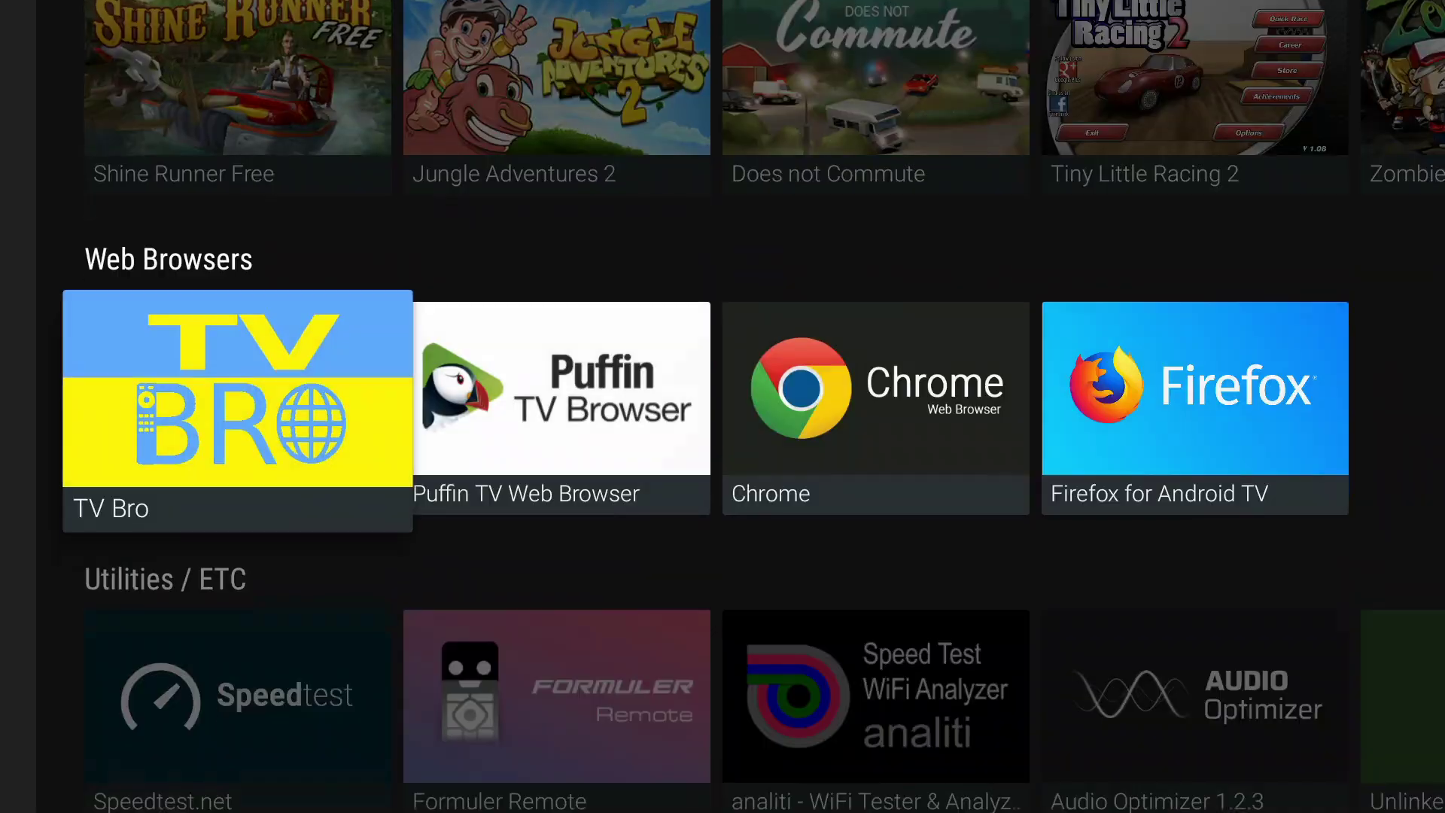
key(Up)
key(Down)
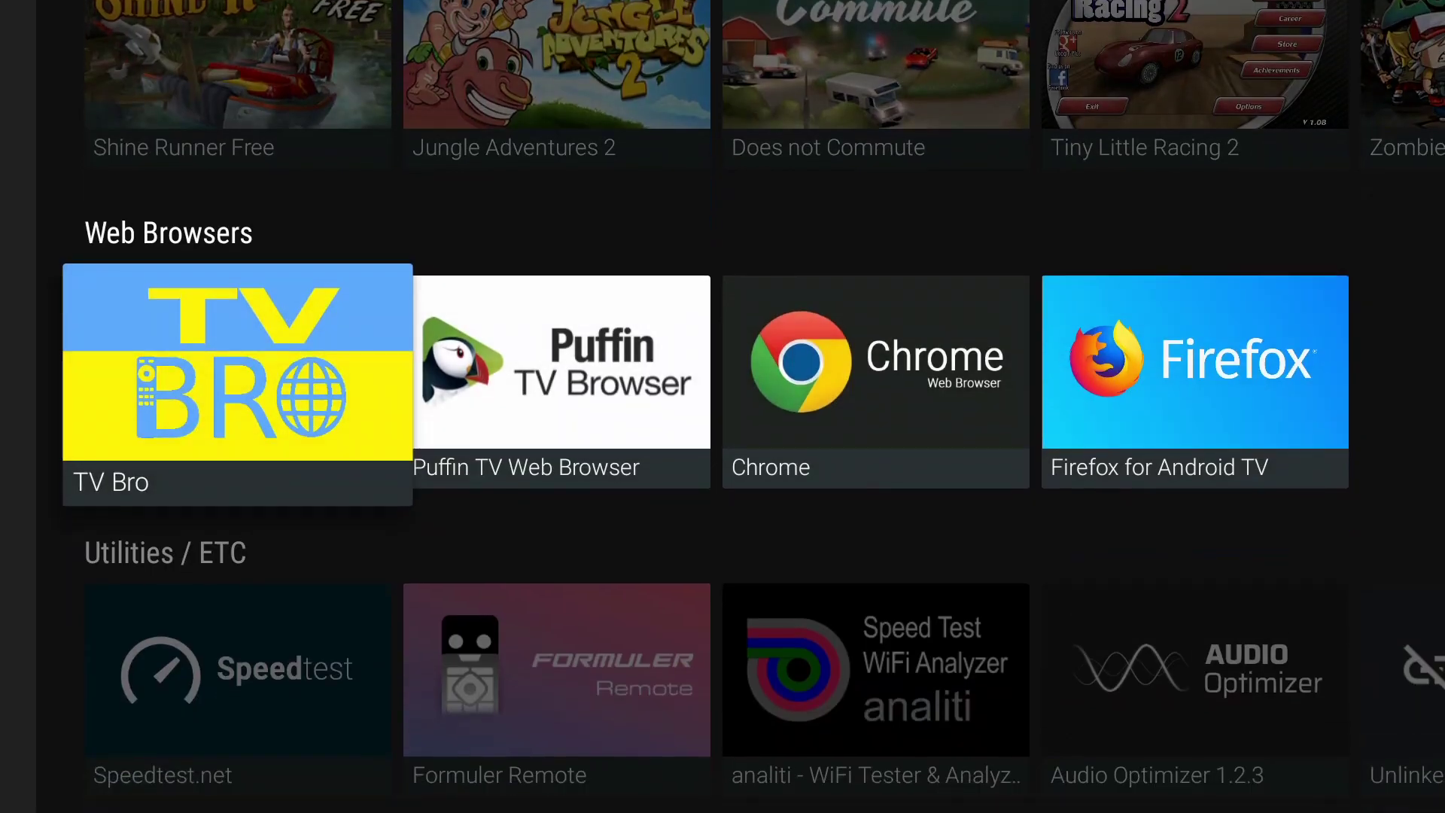
Step: Start installing Formuler Remote from the Market's Utilities / ETC category and return to the home screen
key(Down)
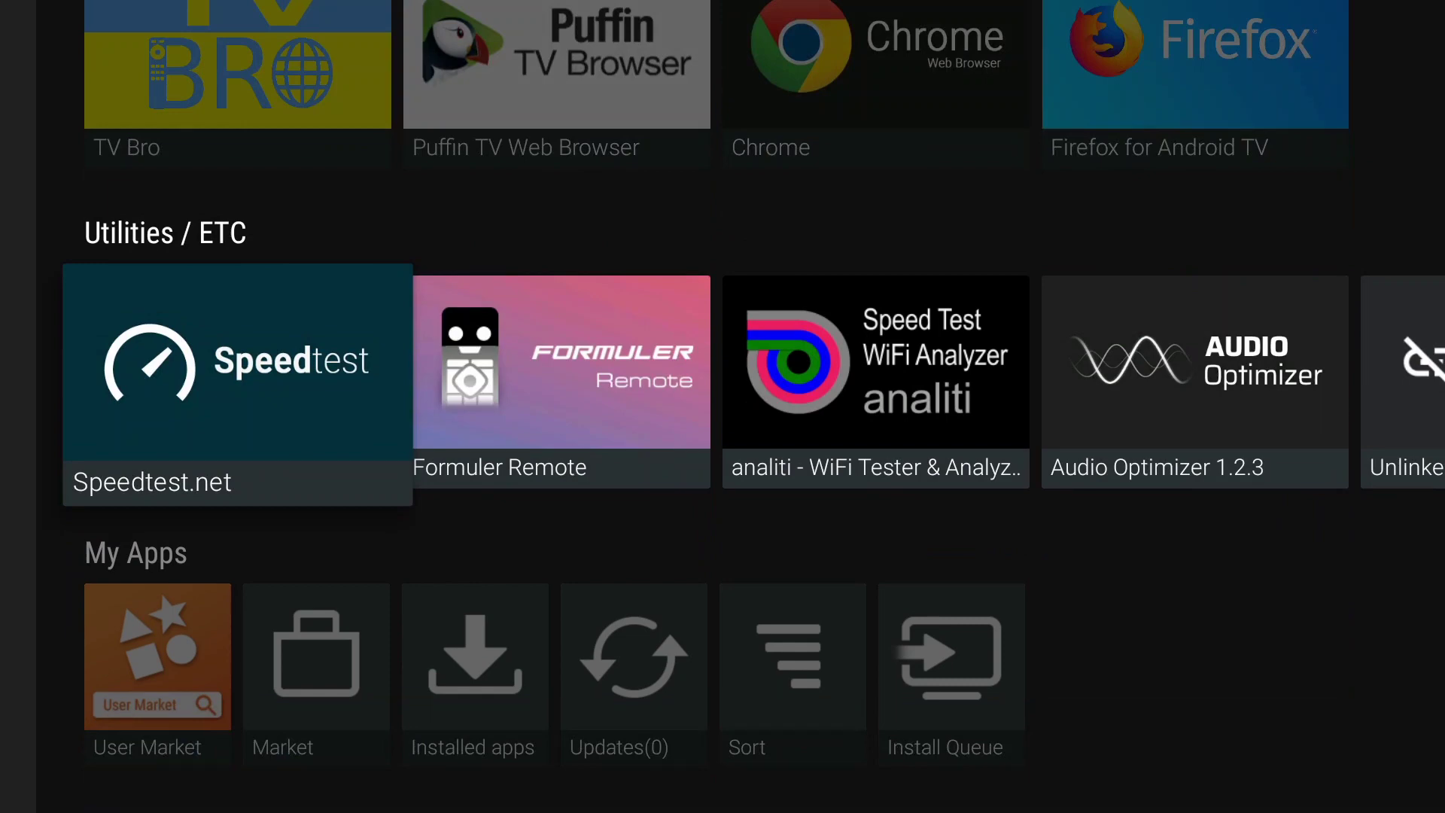
key(Right)
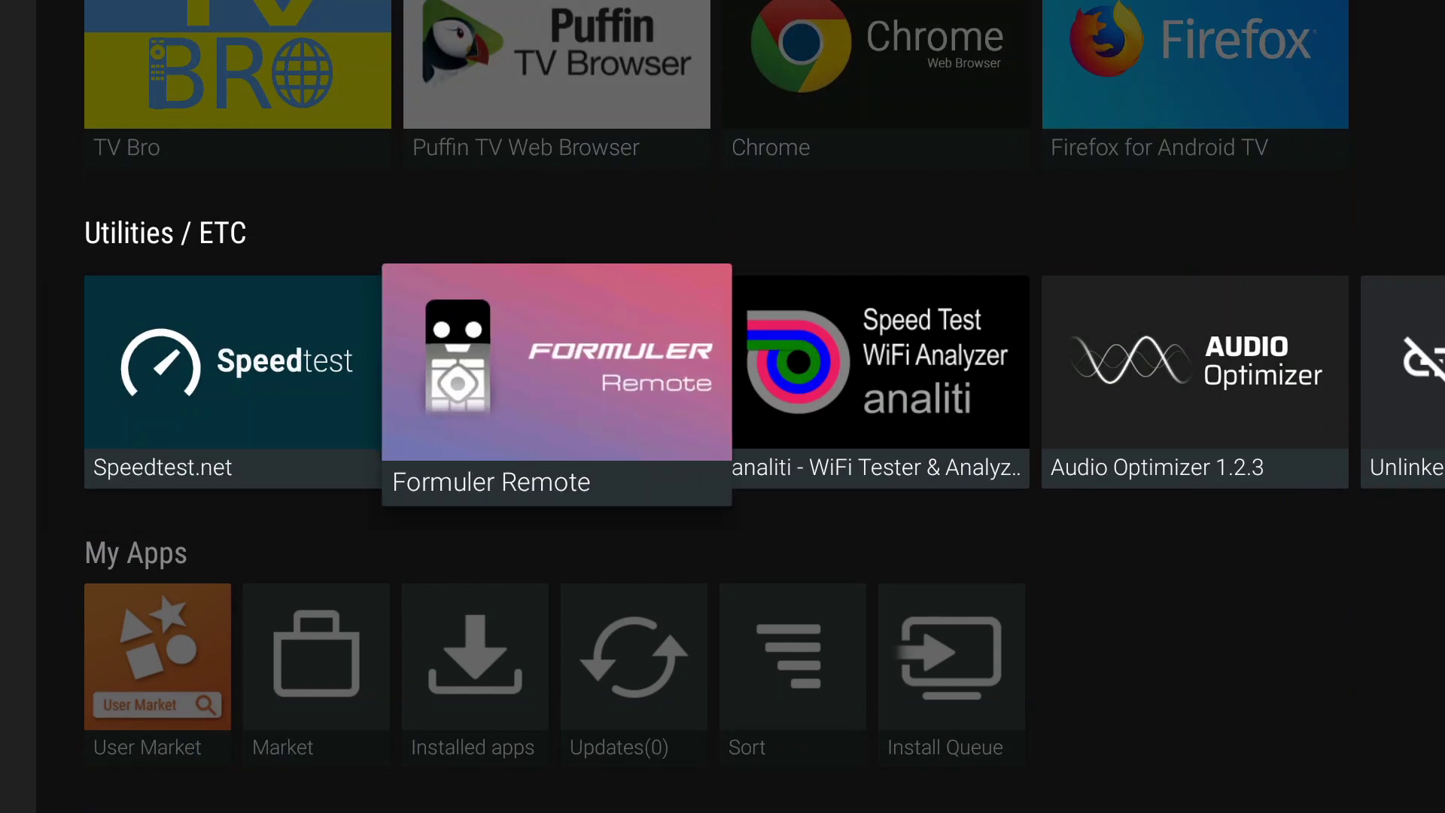
key(Return)
key(Return)
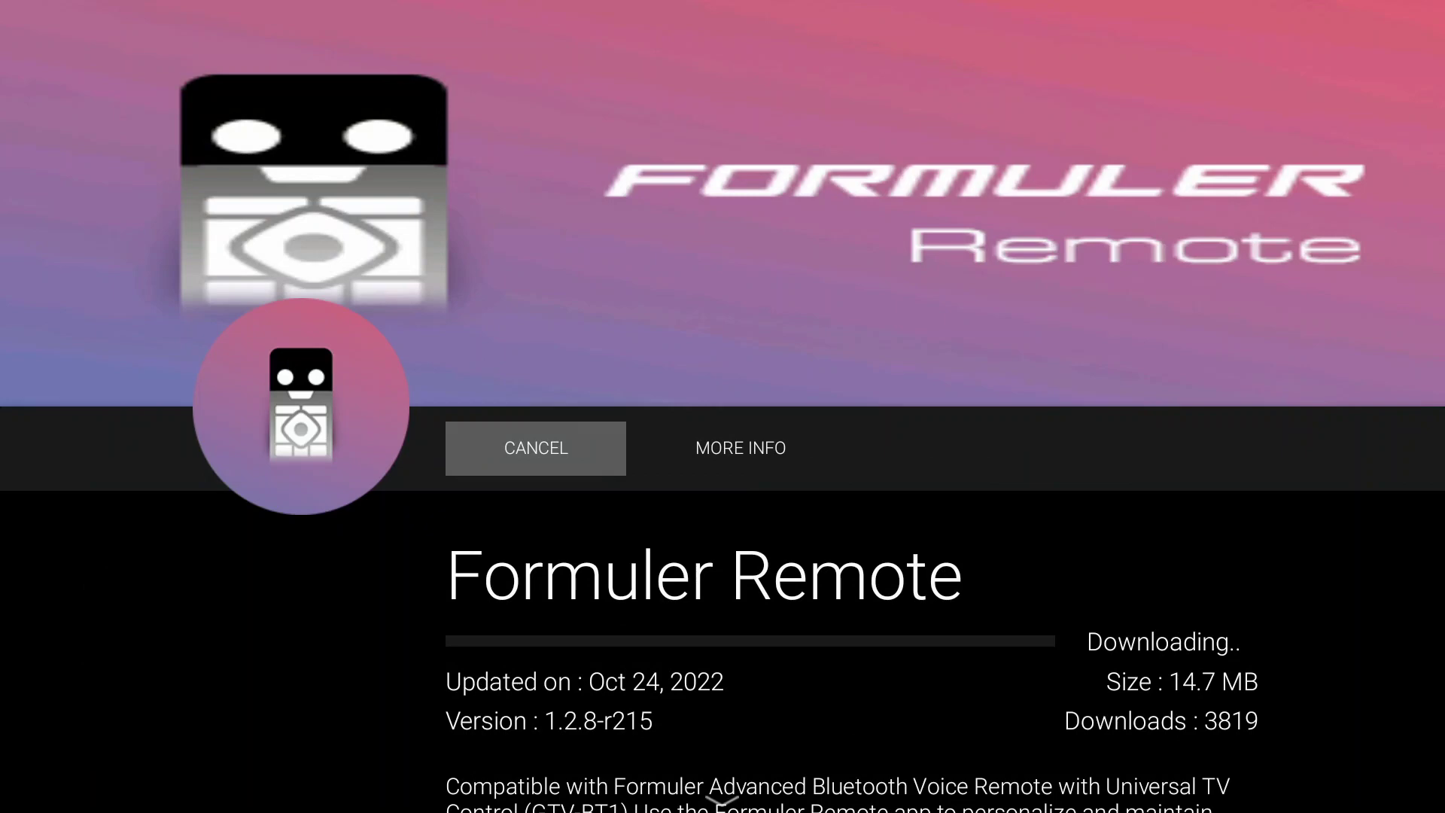
key(Escape)
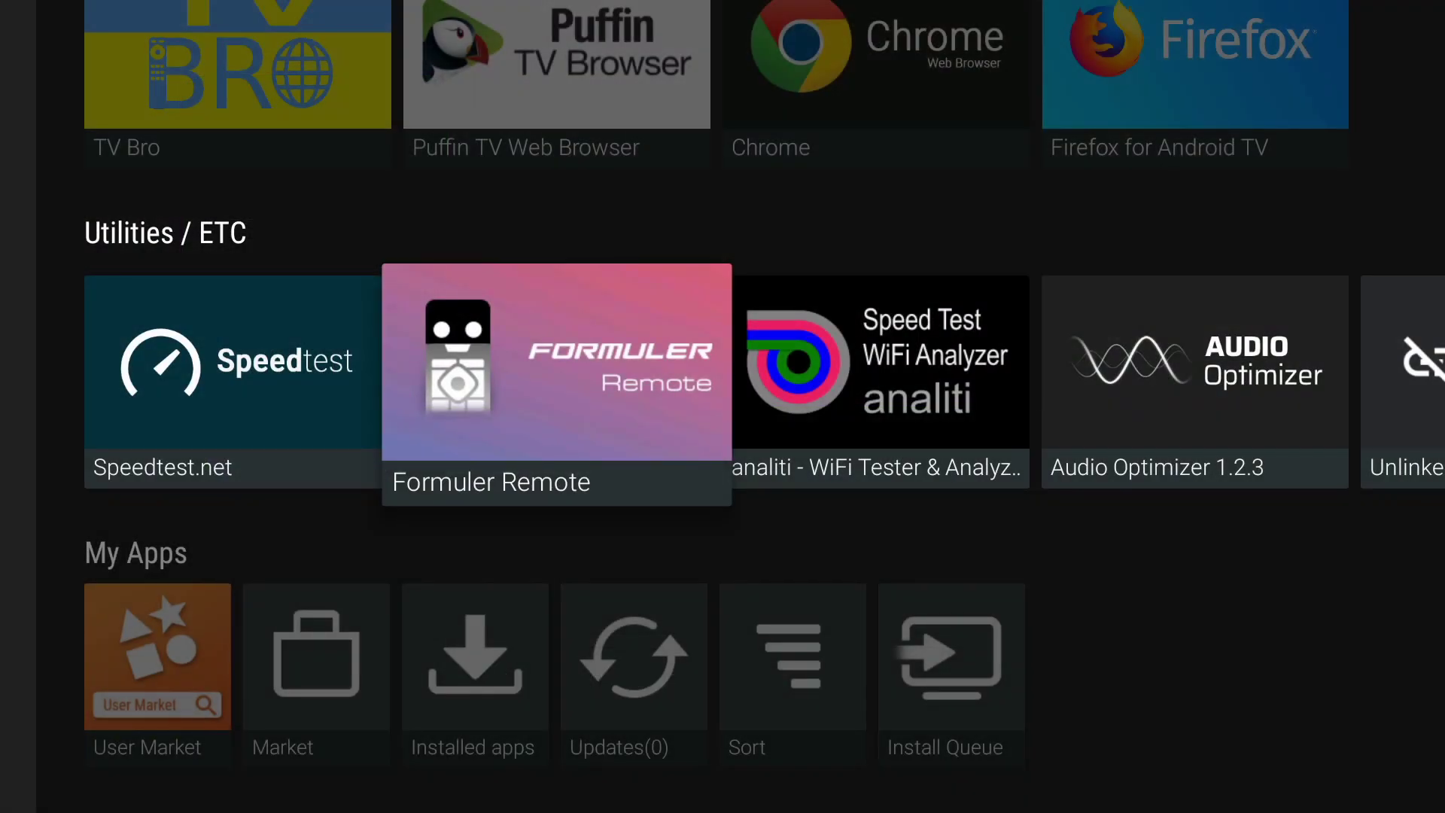
key(Escape)
key(Escape)
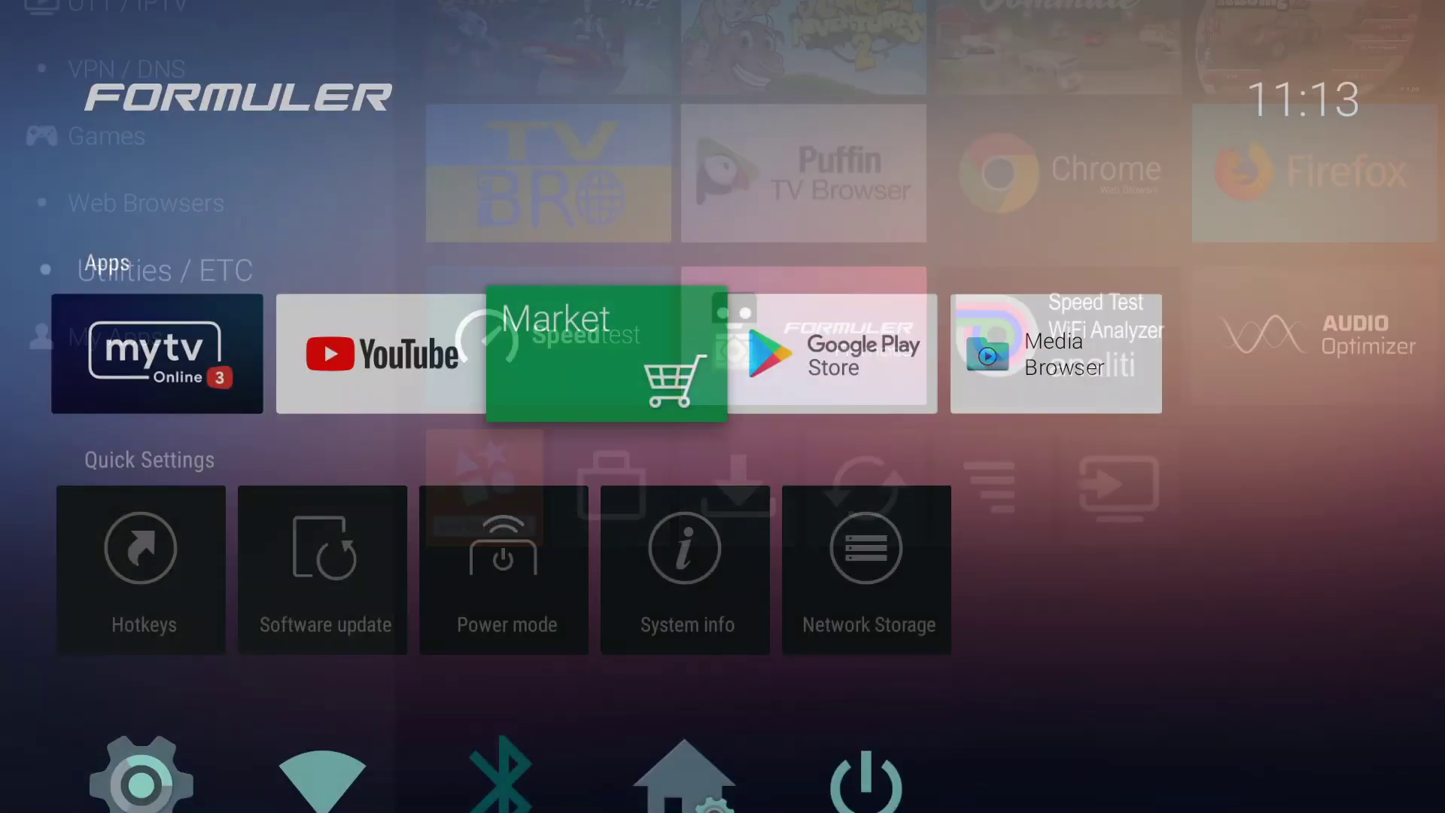
Step: Open the Hotkeys quick setting, view the apps assignable to the RED key, and leave without choosing one
key(Down)
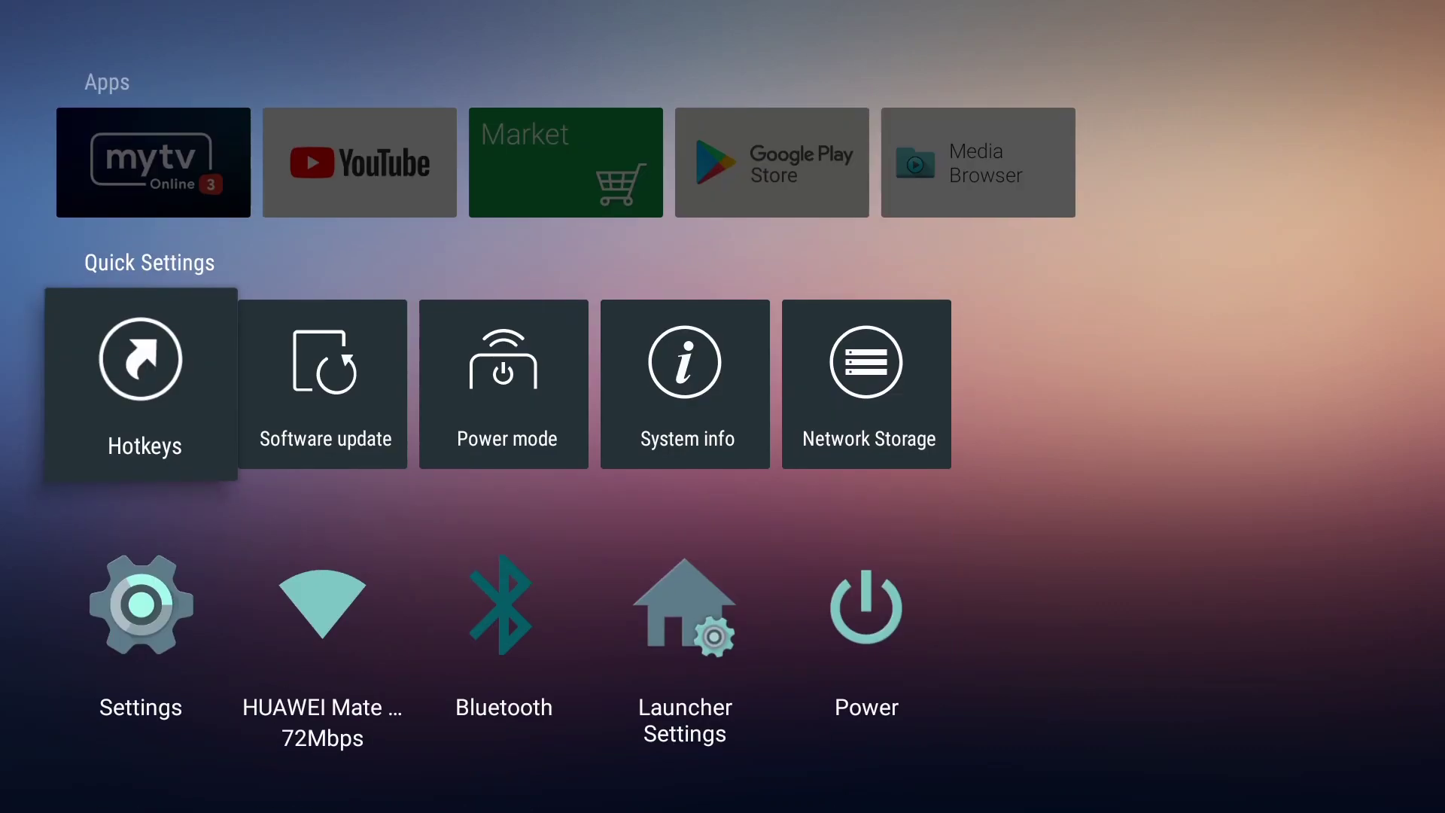
key(Return)
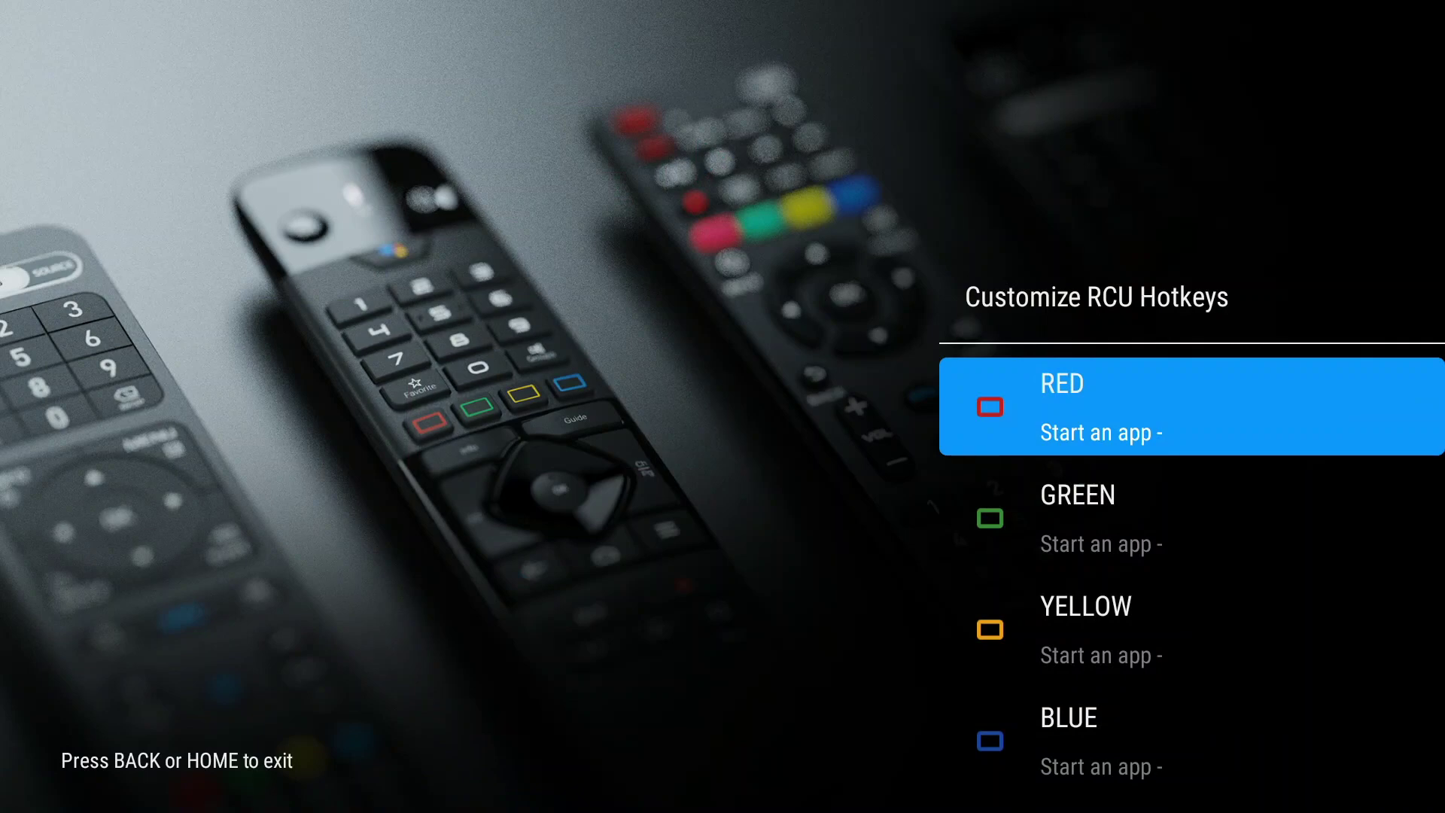
key(Return)
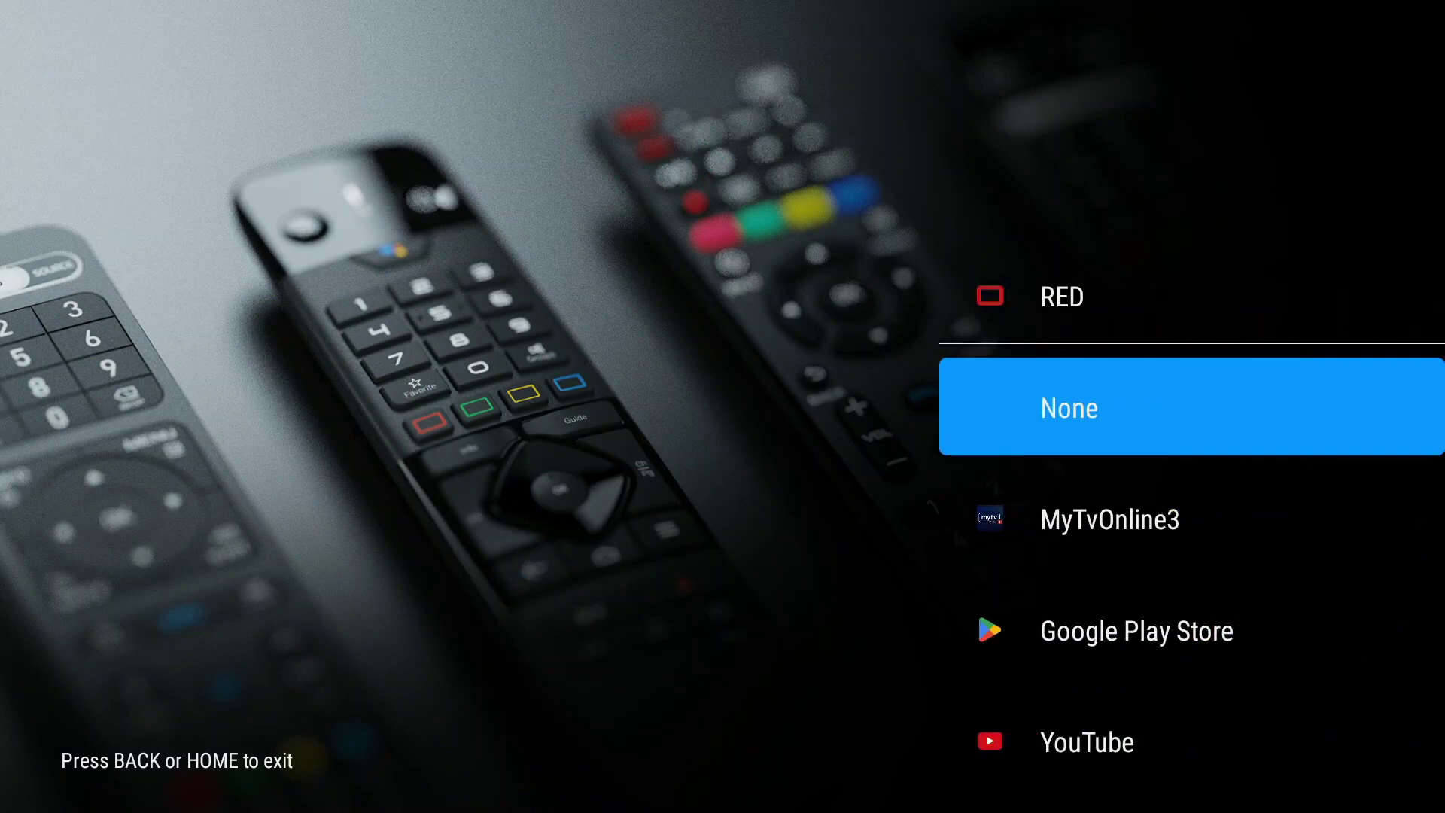
key(Escape)
key(Escape)
Step: Launch the newly installed Formuler Remote app from the home screen's Apps row
key(Up)
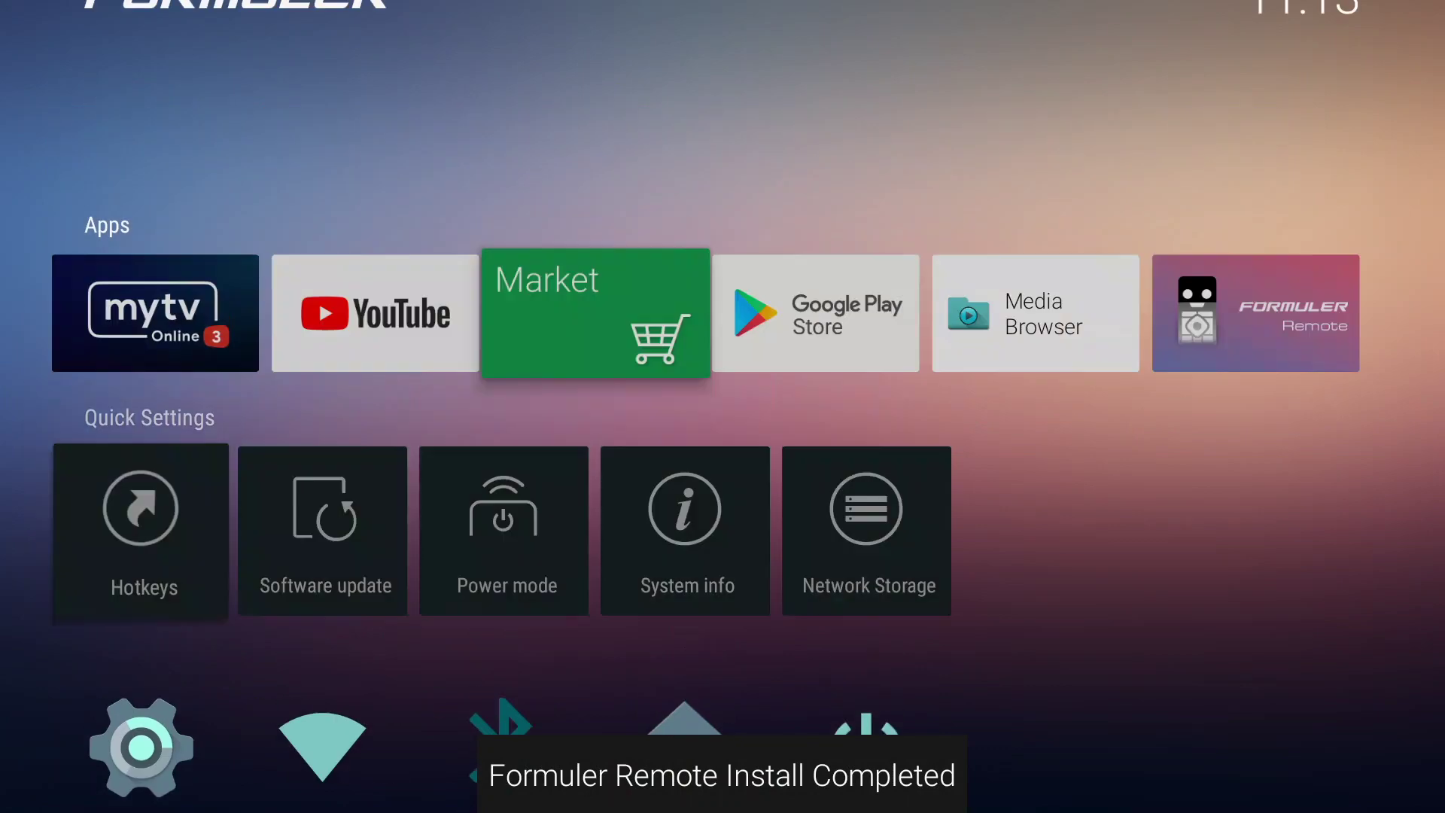
key(Right)
key(Right)
key(Right)
key(Return)
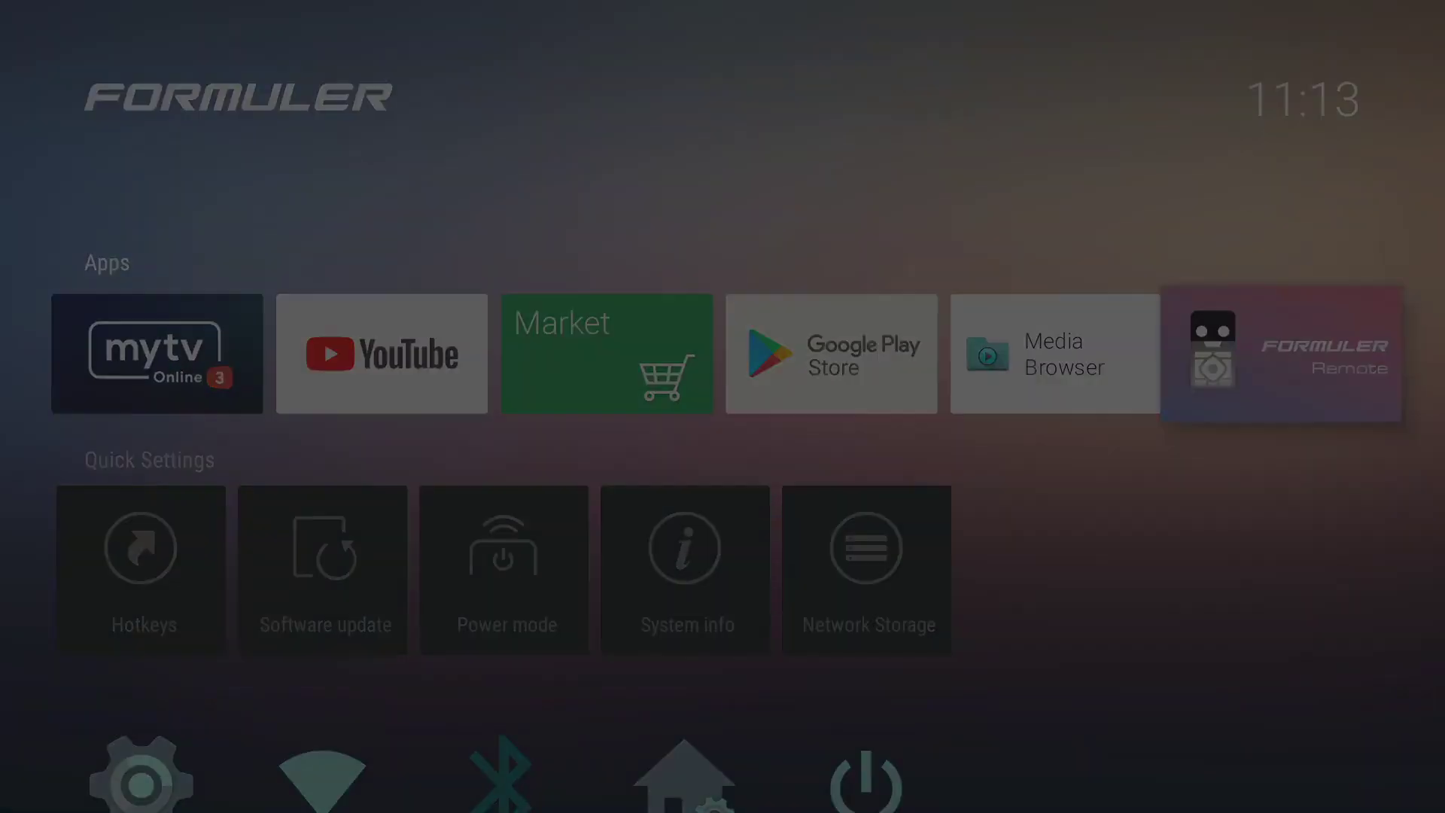
Step: Choose the GTV-IR1 remote control and open its hotkey setup
key(Right)
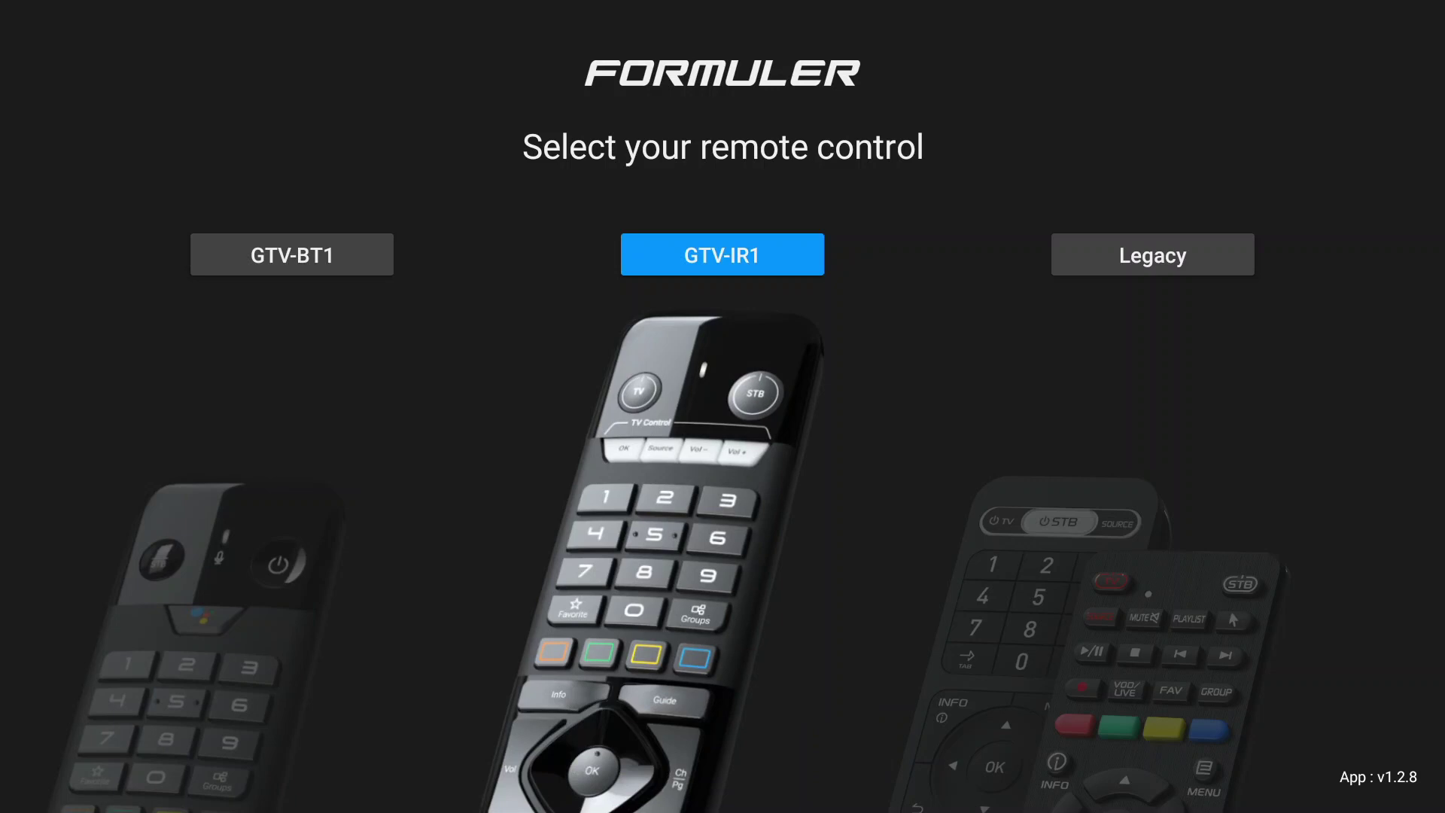
key(Return)
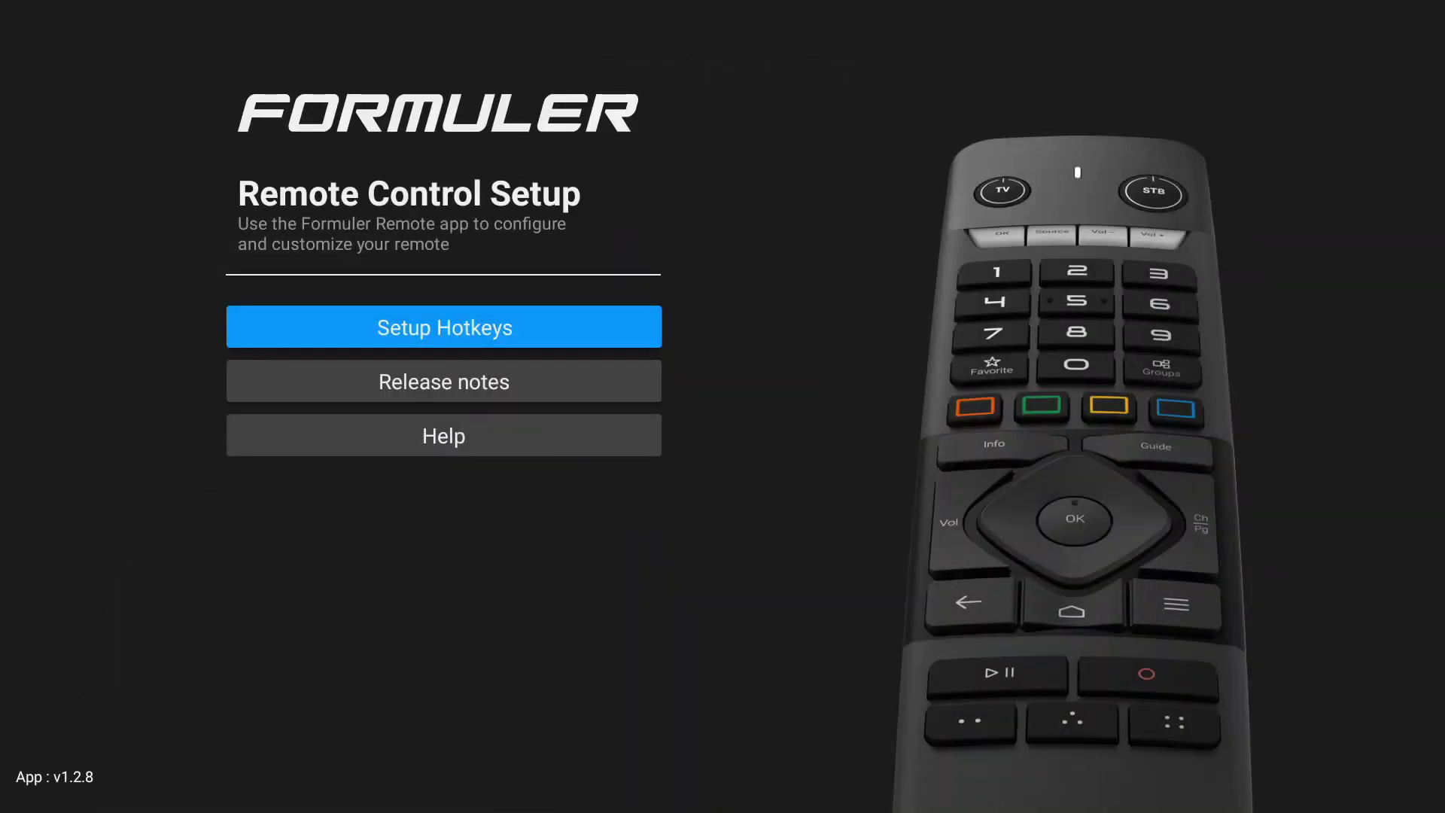
key(Return)
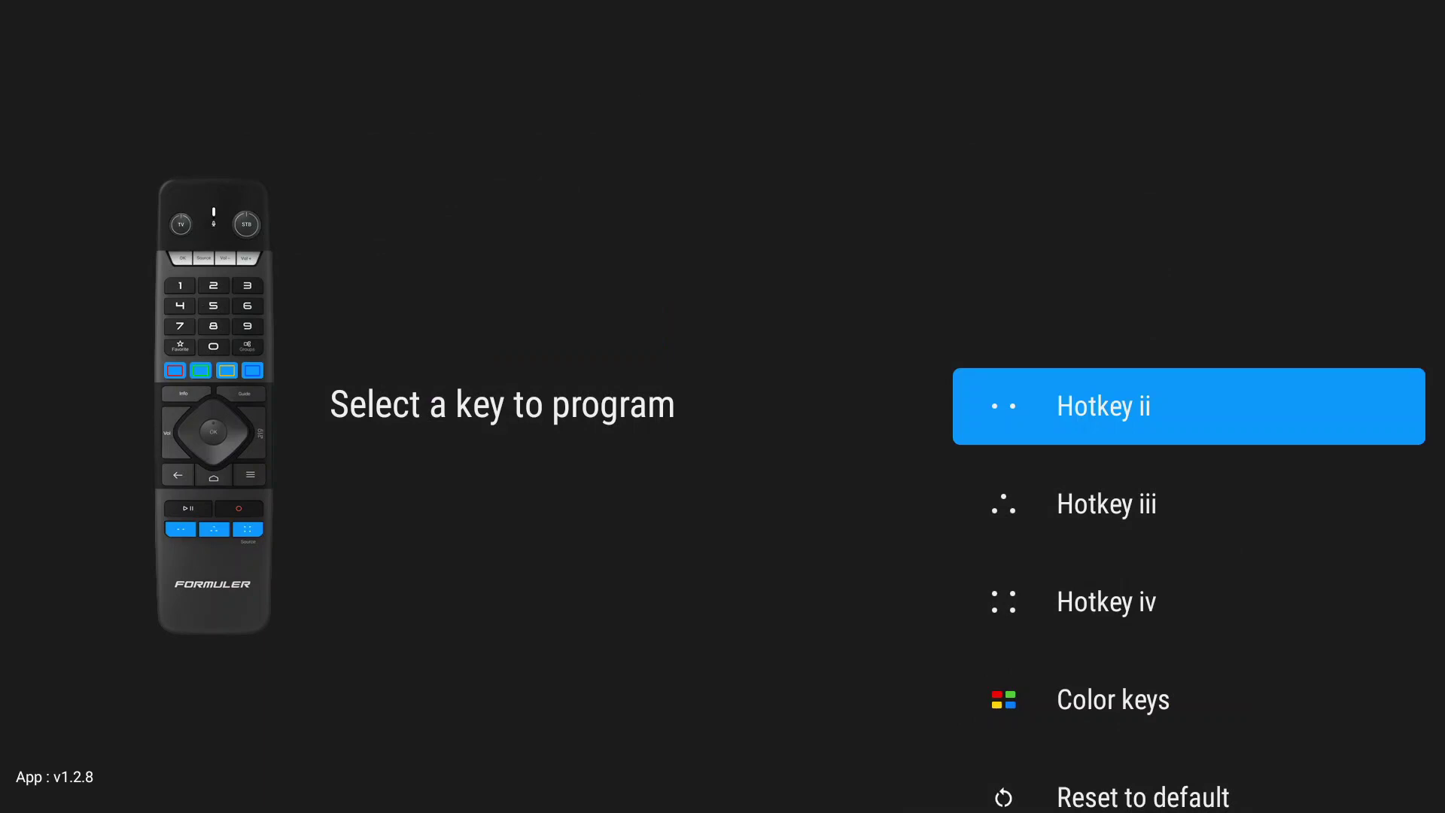
Step: Open the Double tap action of Hotkey ii and examine the assignable key behaviors through to Stop media
key(Return)
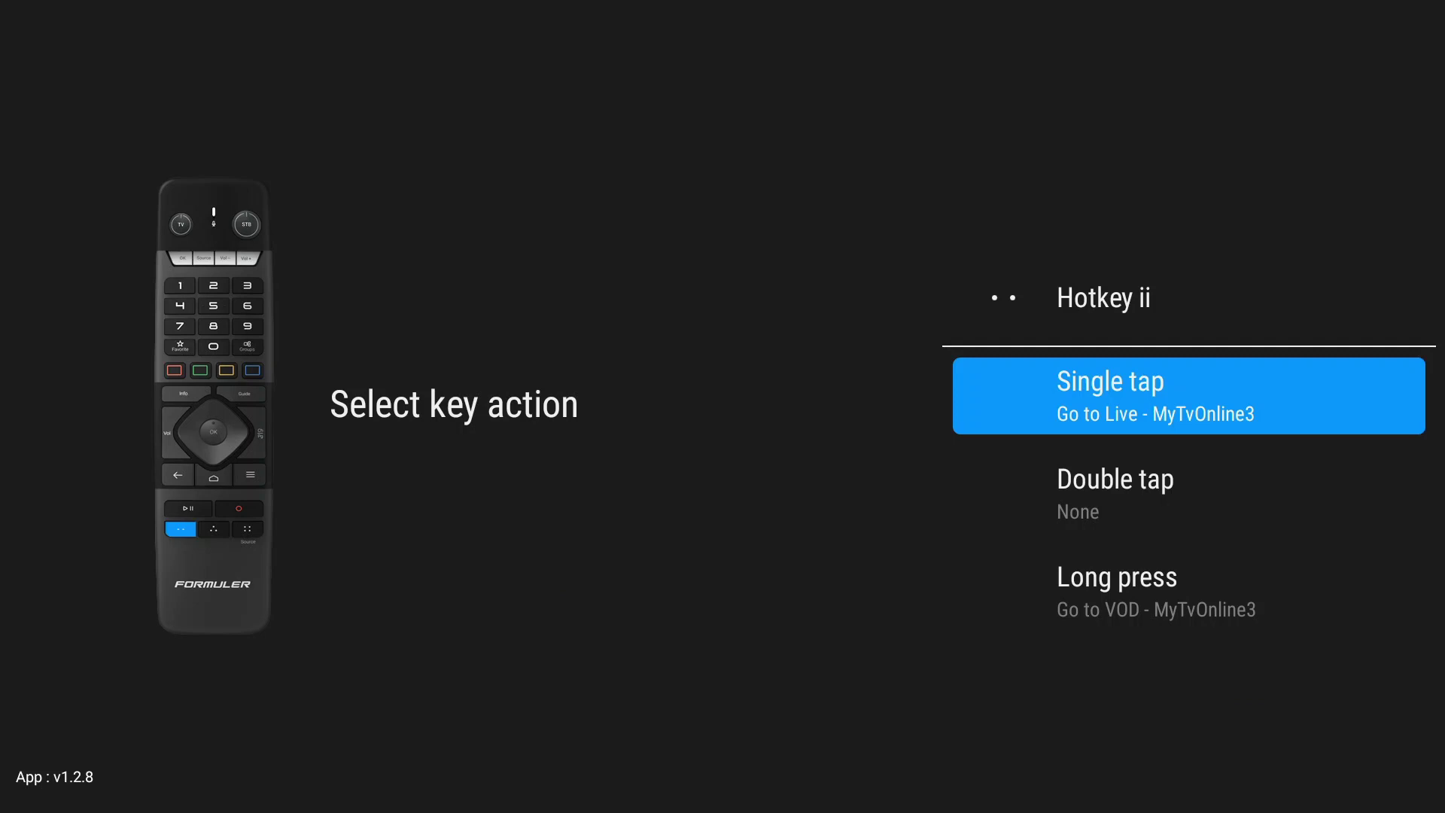
key(Down)
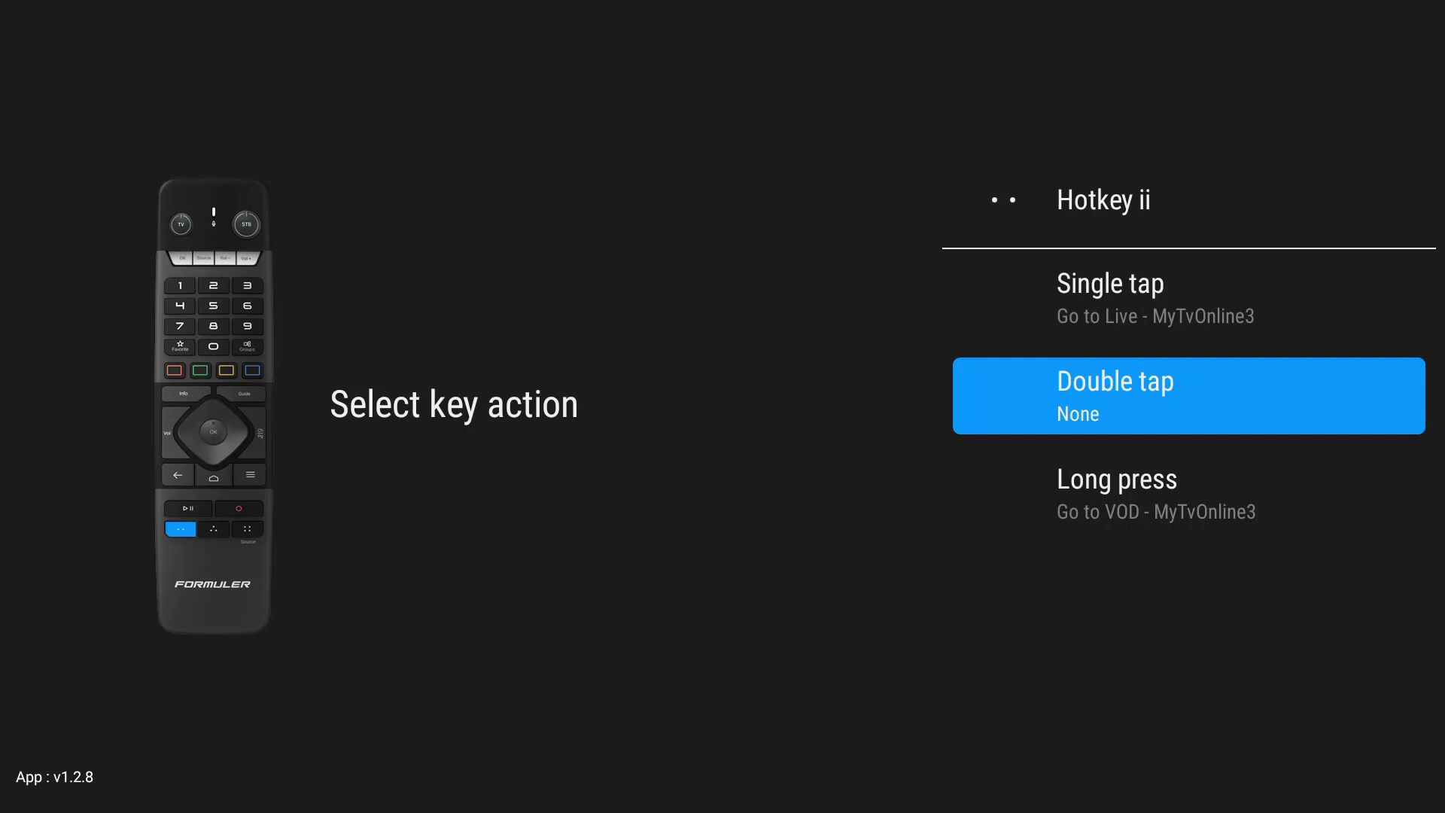
key(Return)
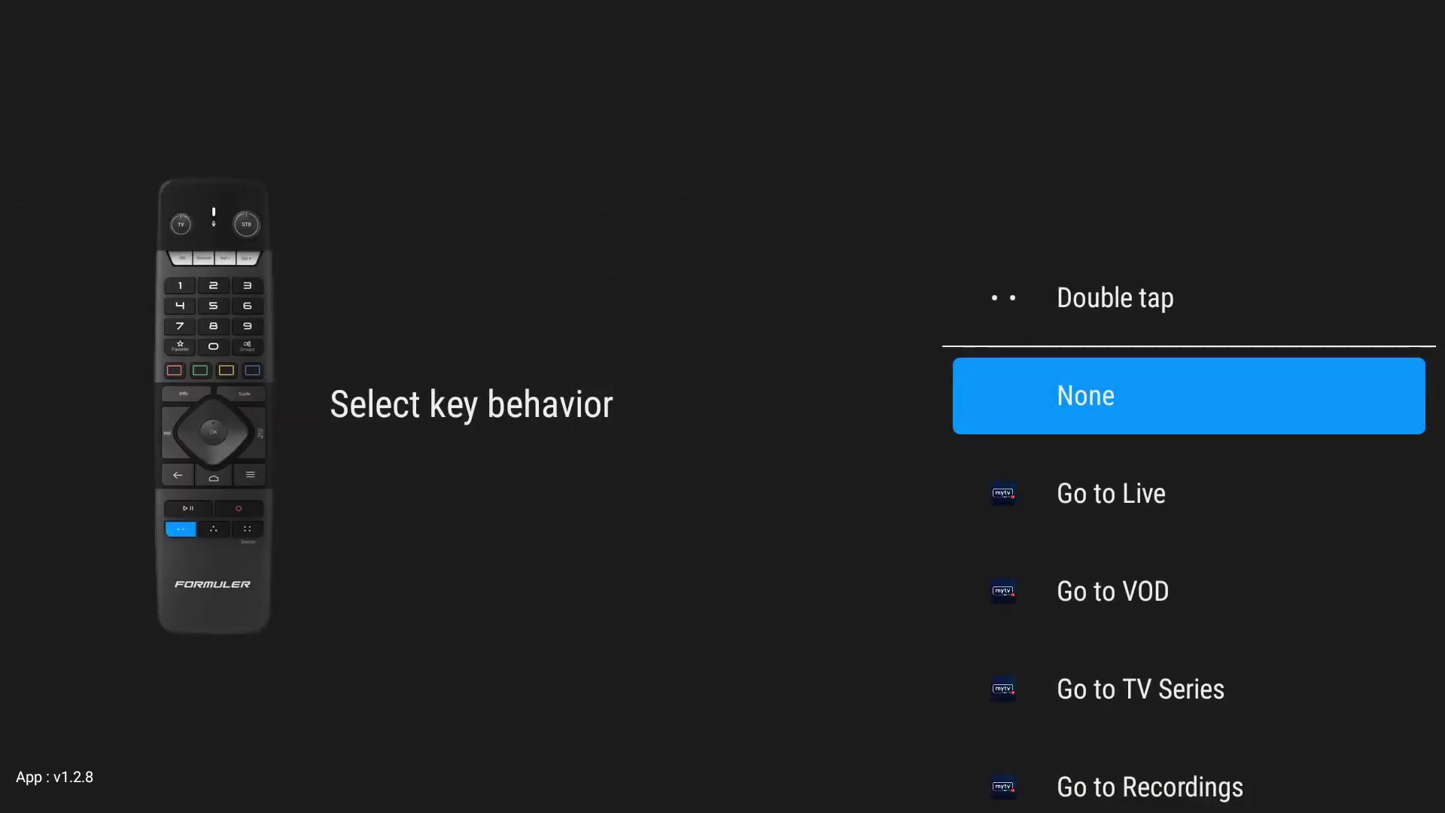
key(Down)
key(Down)
key(Down)
key(Down)
key(Down)
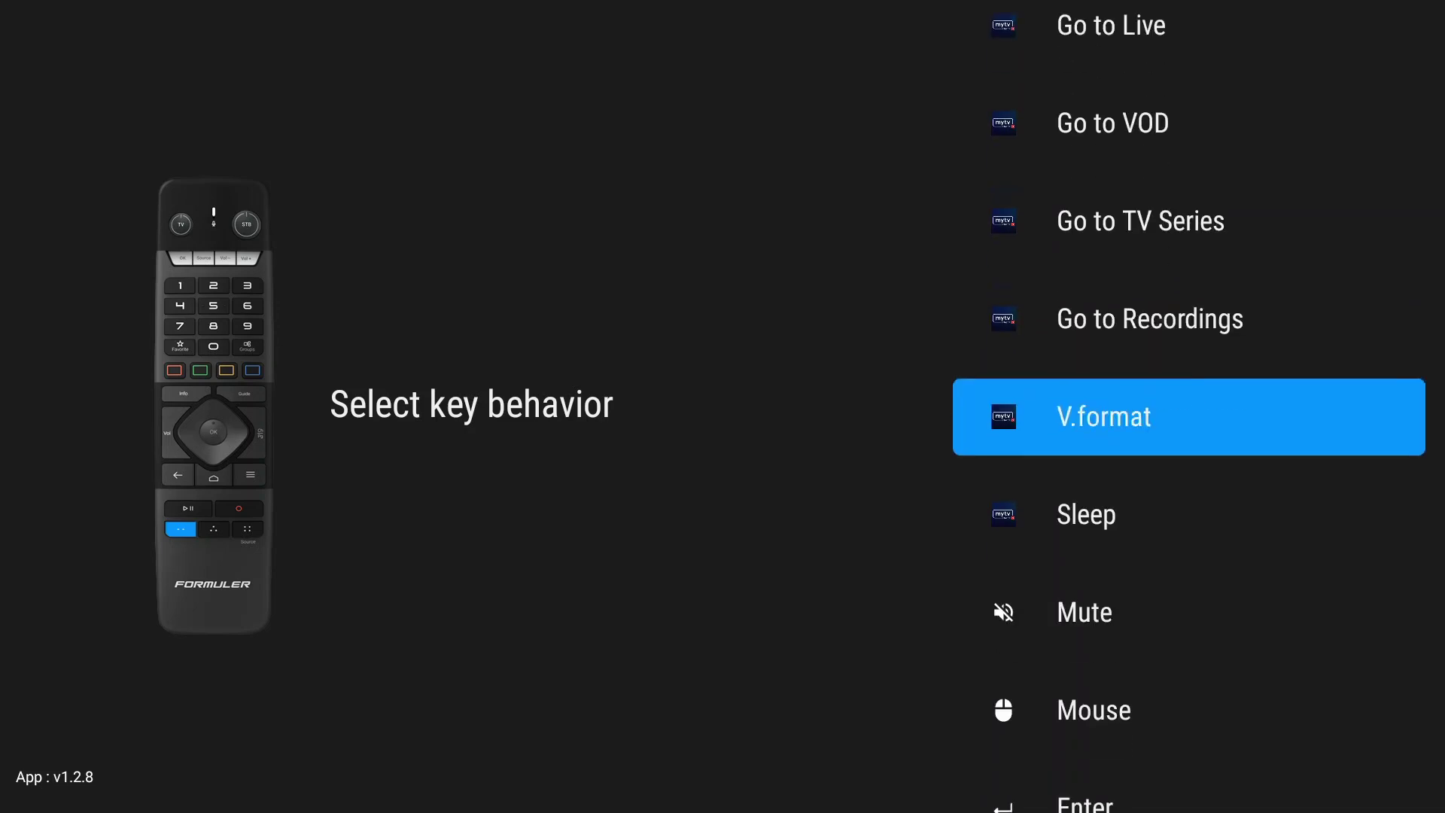
key(Up)
key(Down)
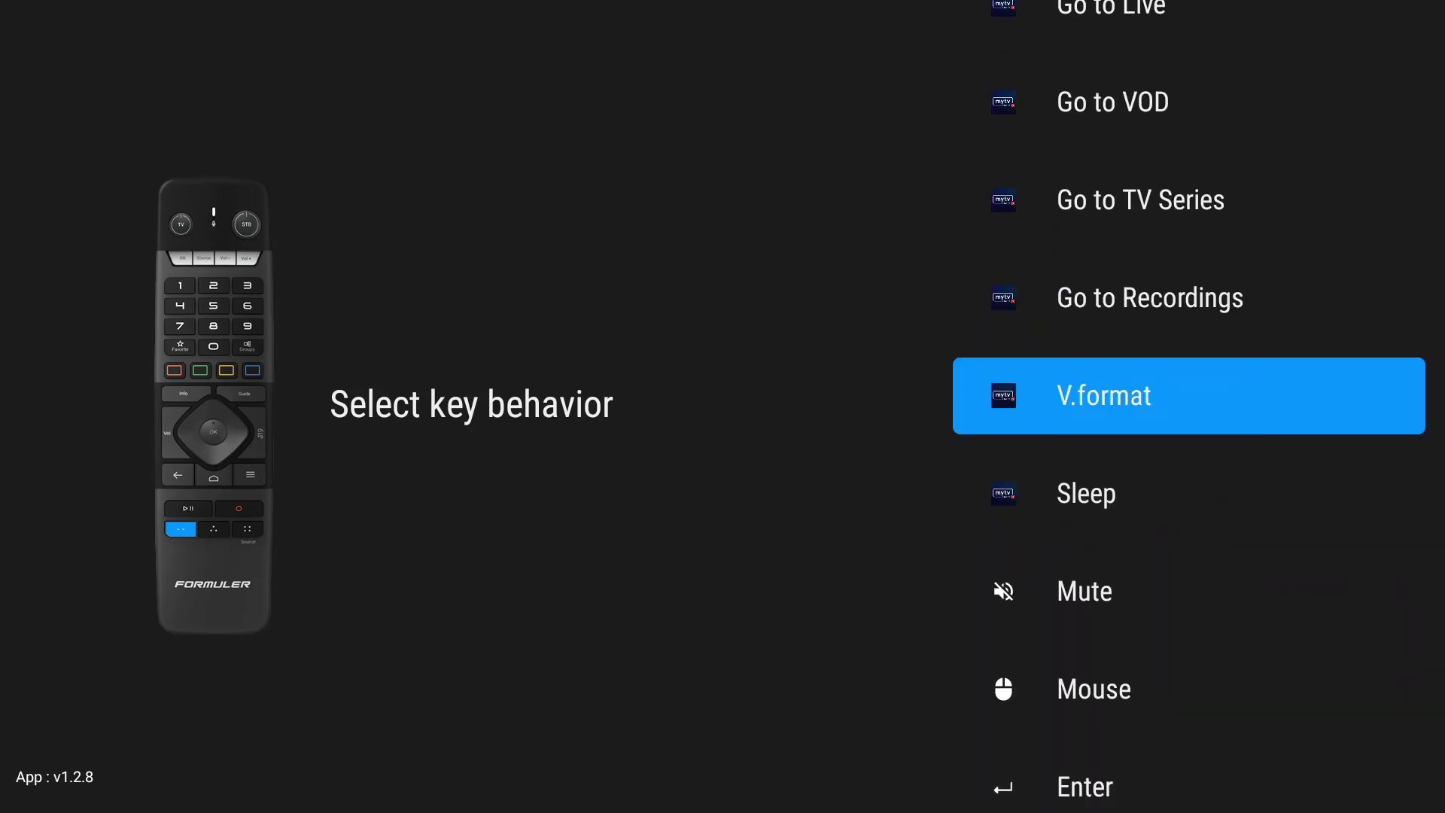
key(Down)
key(Down)
key(Down)
key(Down)
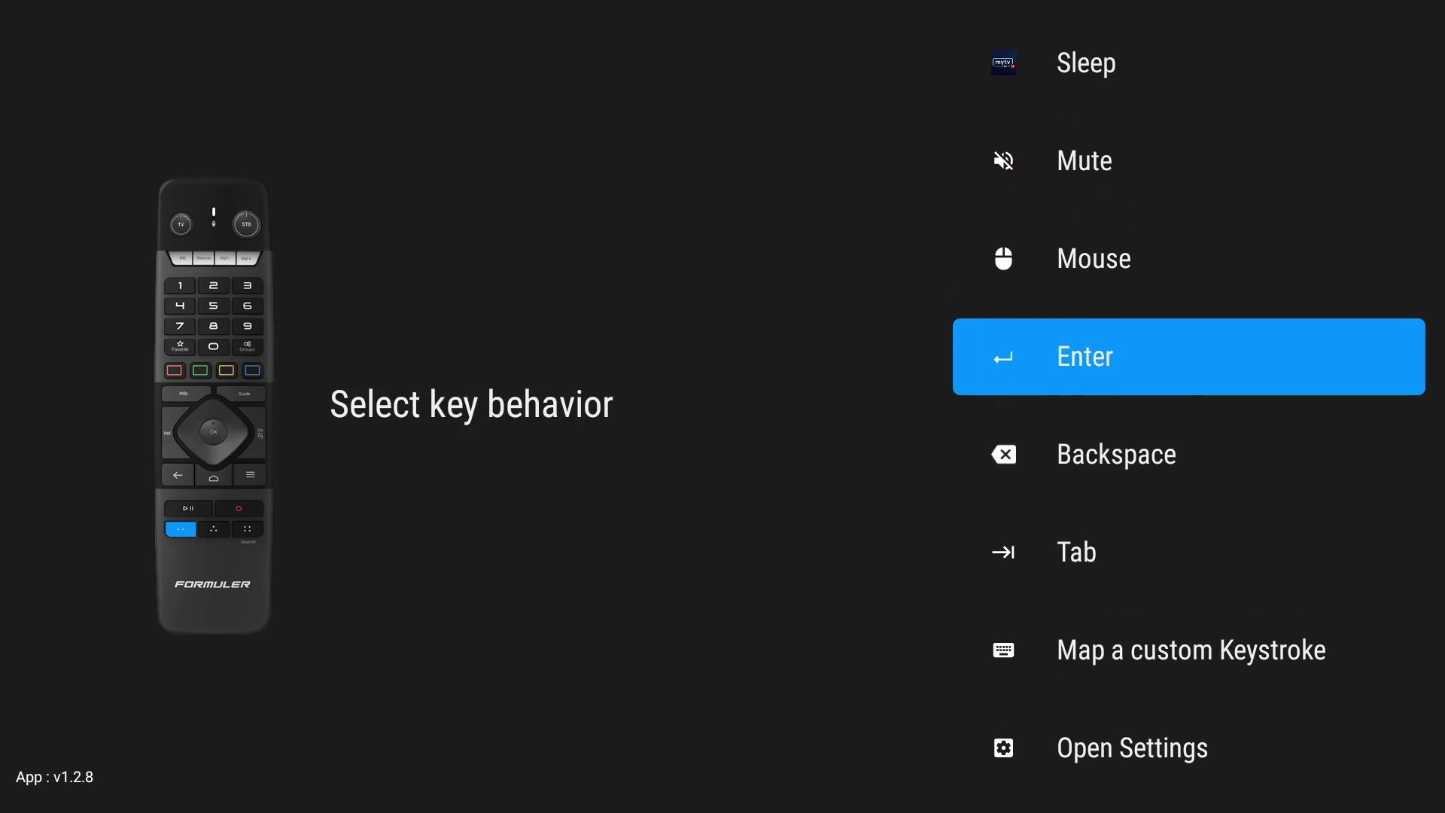
key(Down)
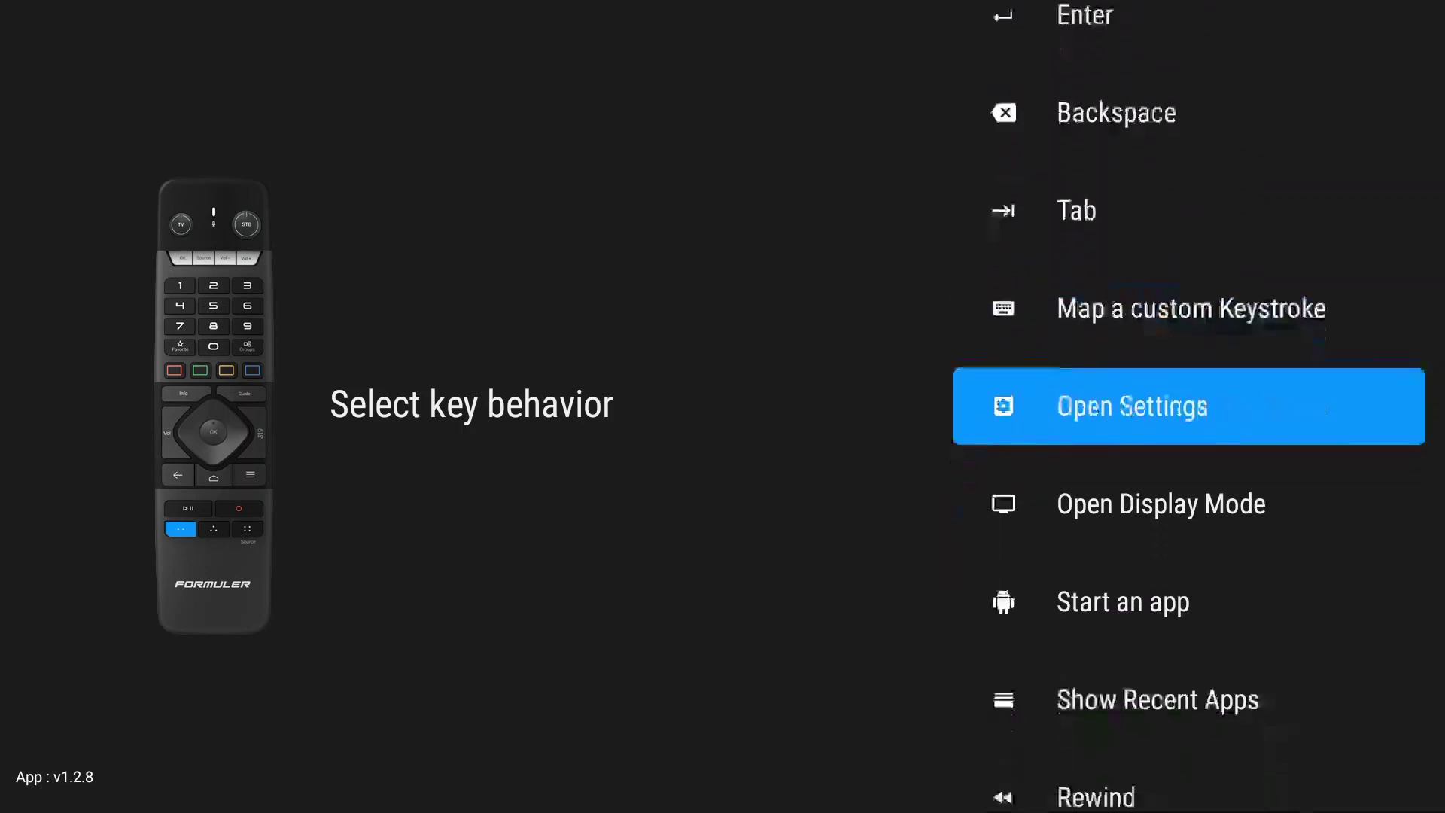
key(Down)
key(Down)
key(Down)
key(Down)
key(Down)
key(Down)
key(Down)
key(Down)
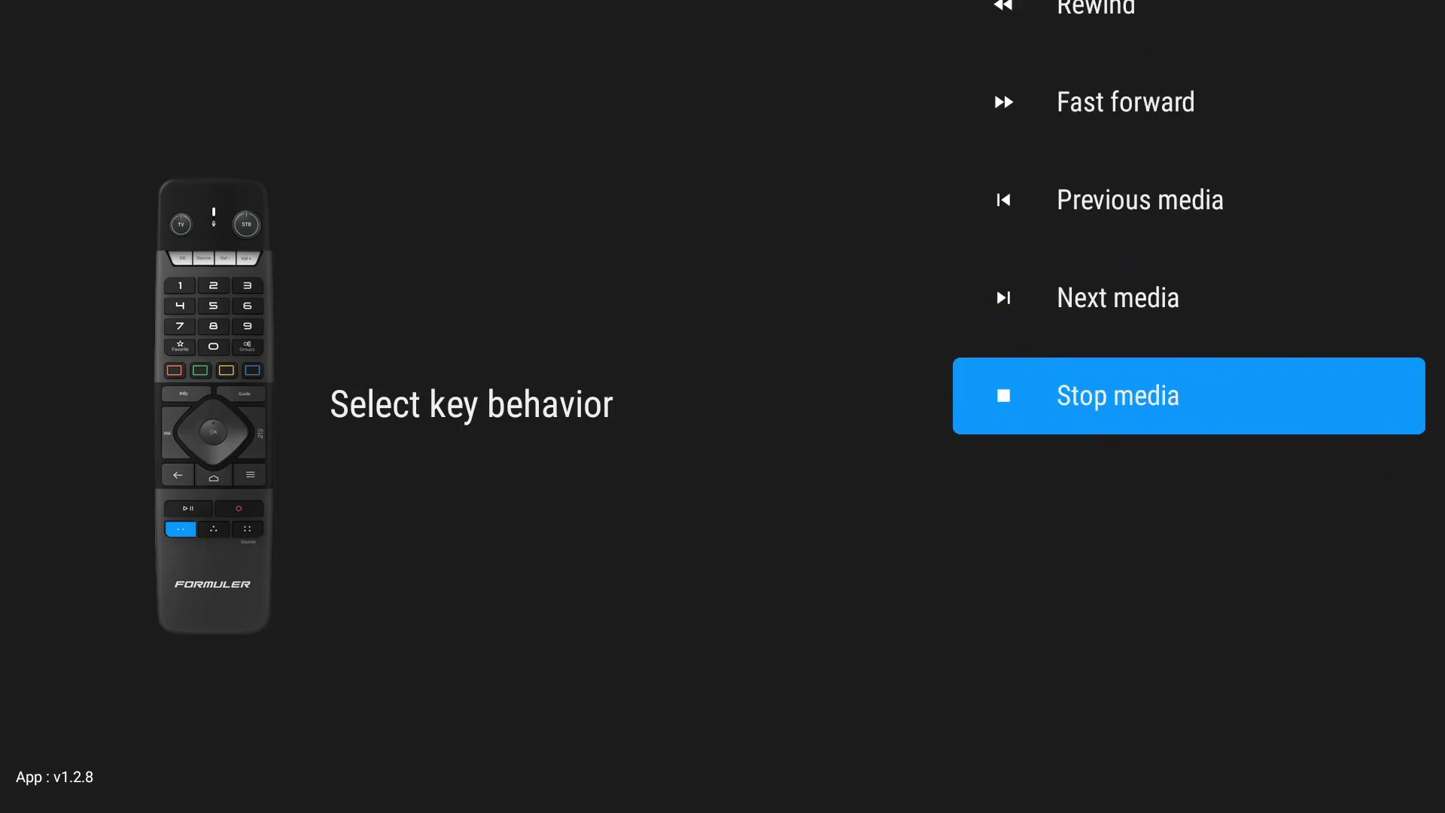
Step: Set the Double tap behavior of Hotkey ii to None
key(Up)
key(Up)
key(Up)
key(Up)
key(Up)
key(Up)
key(Up)
key(Up)
key(Up)
key(Up)
key(Up)
key(Up)
key(Up)
key(Up)
key(Up)
key(Up)
key(Up)
key(Up)
key(Up)
key(Up)
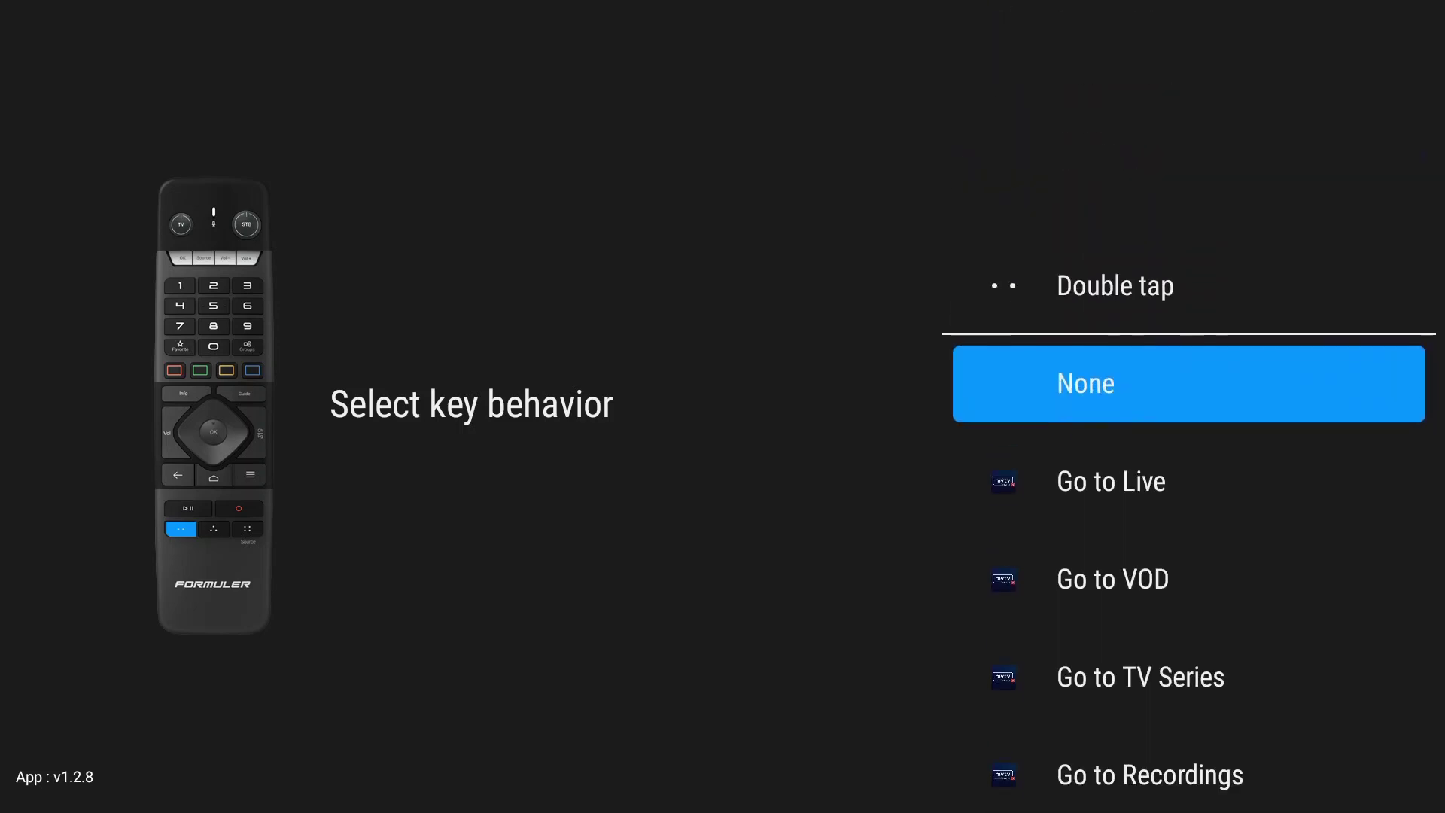
key(Return)
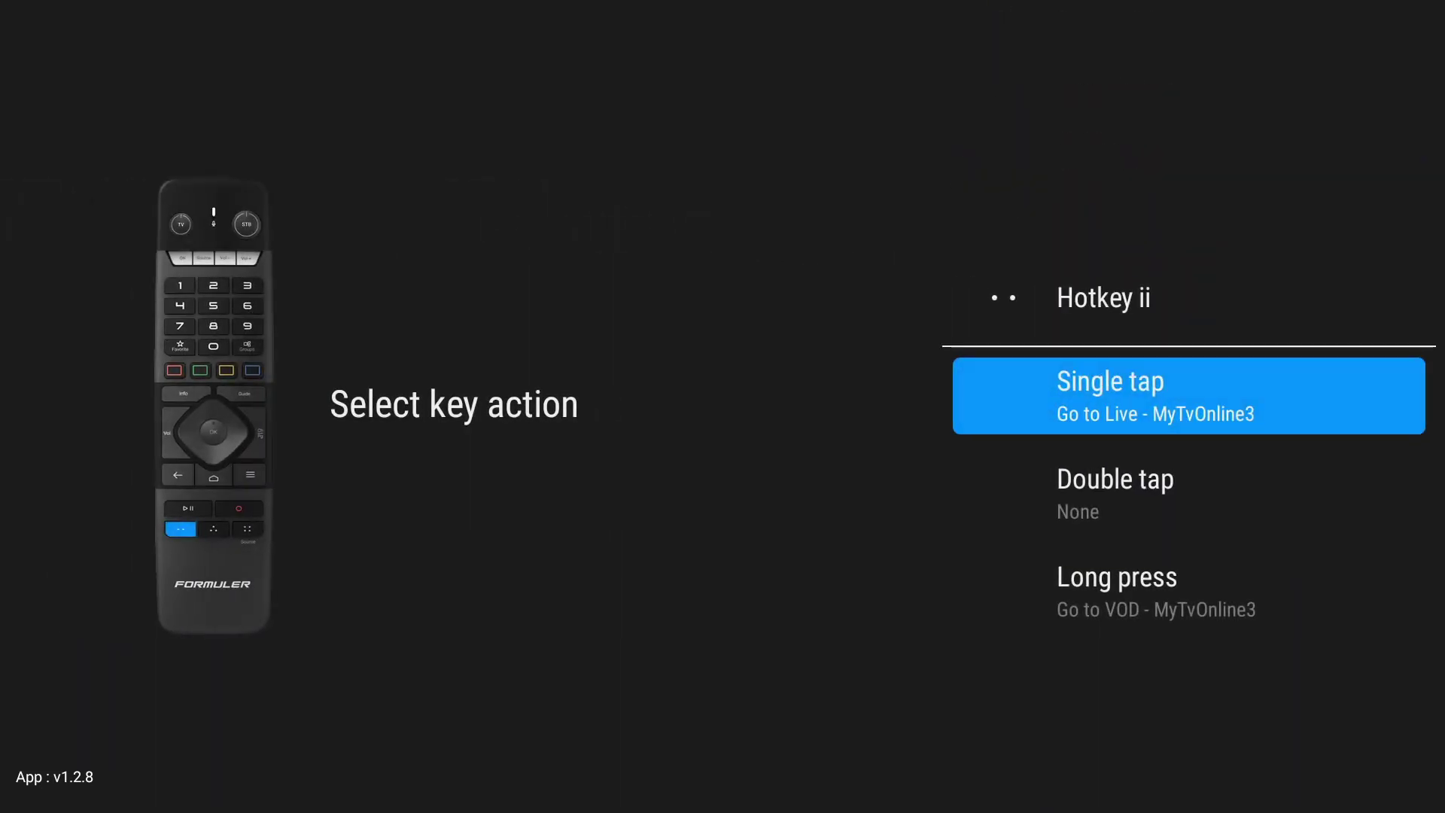
Step: Return from the Hotkey ii actions, review the list of programmable keys, and go back to the remote's setup page
key(Escape)
key(Down)
key(Down)
key(Down)
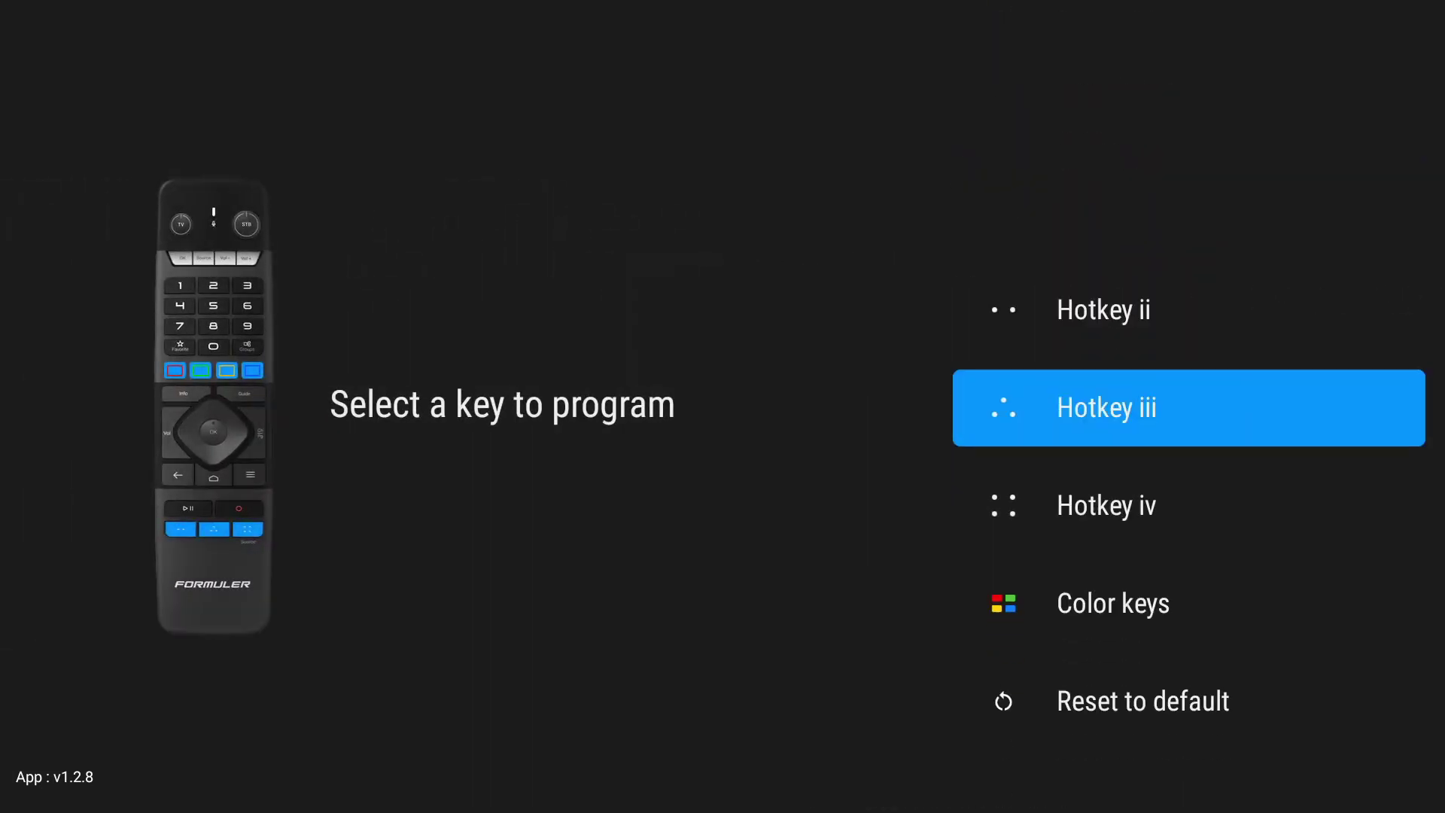
key(Escape)
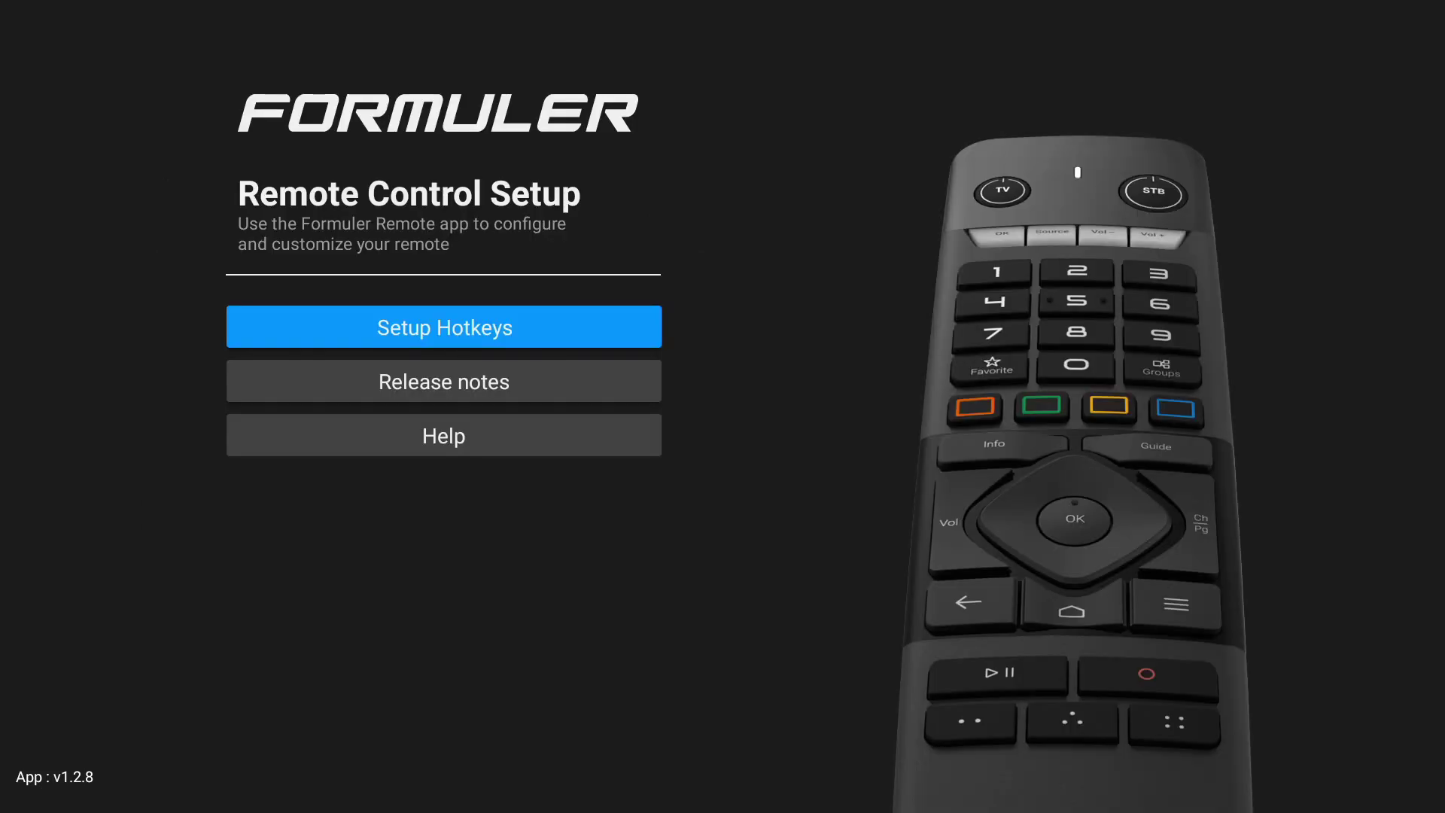
Step: Go back to the remote control selection and view the setup page of the GTV-BT1 remote
key(Down)
key(Down)
key(Return)
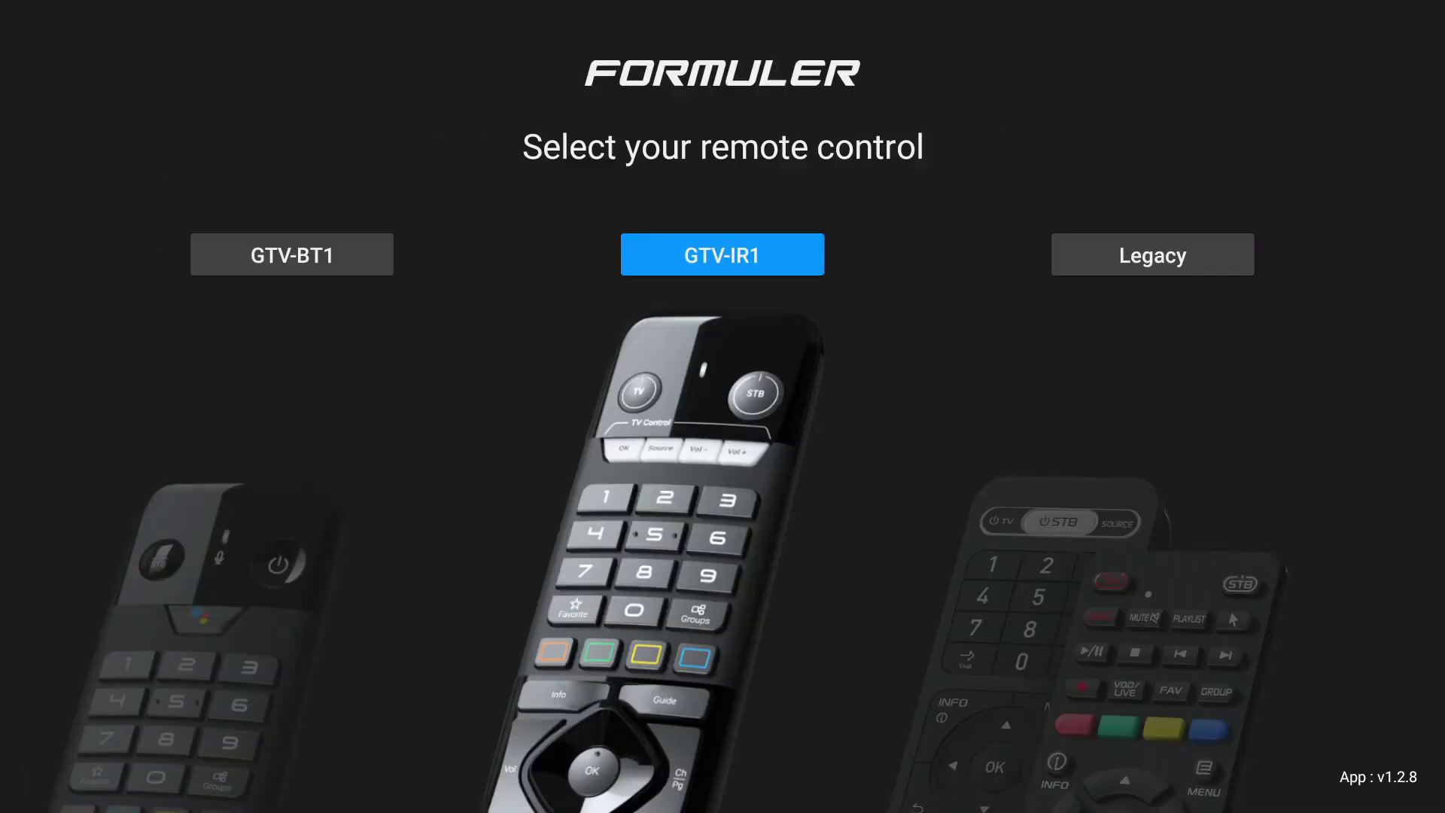
key(Left)
key(Return)
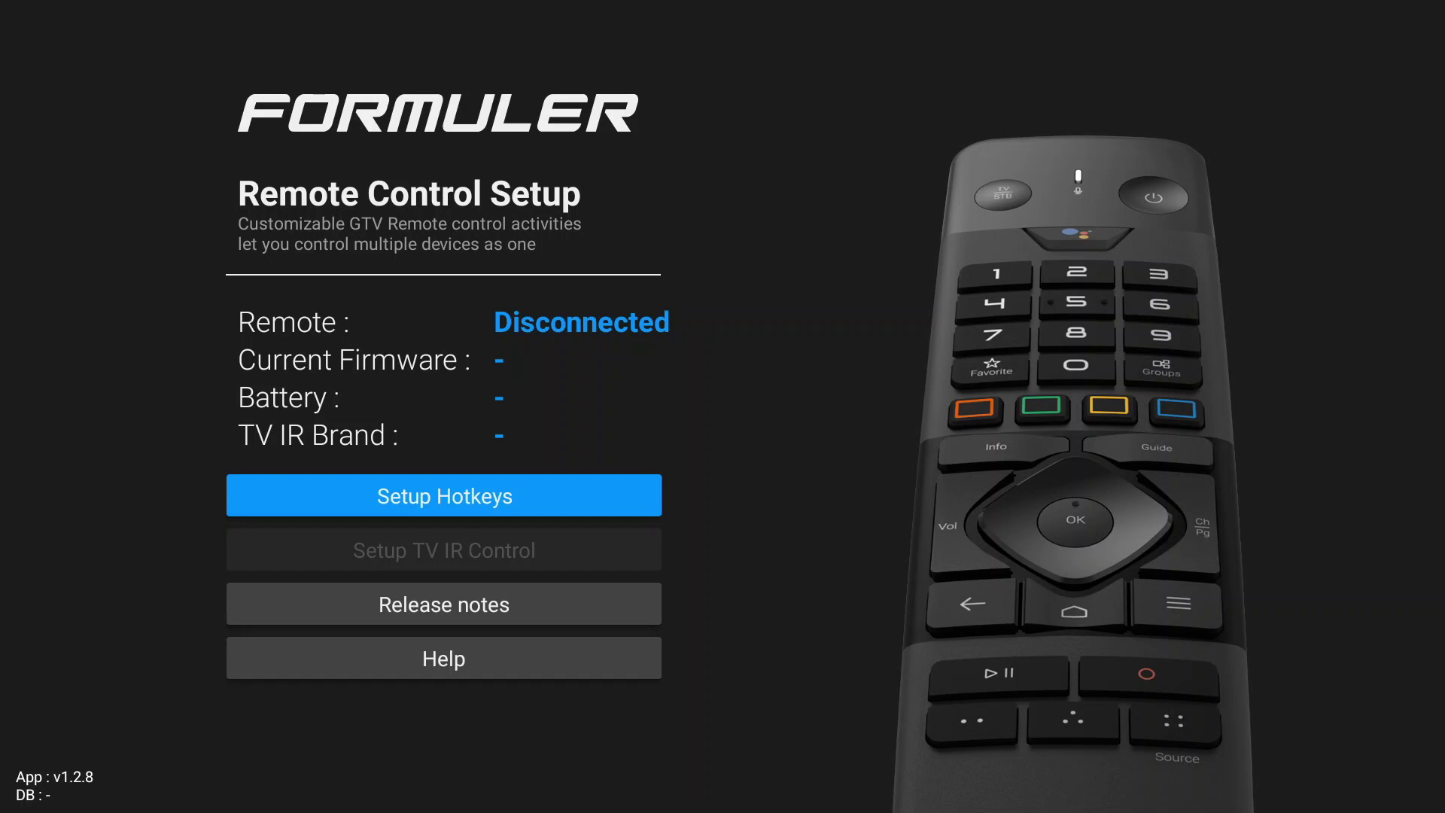
key(Return)
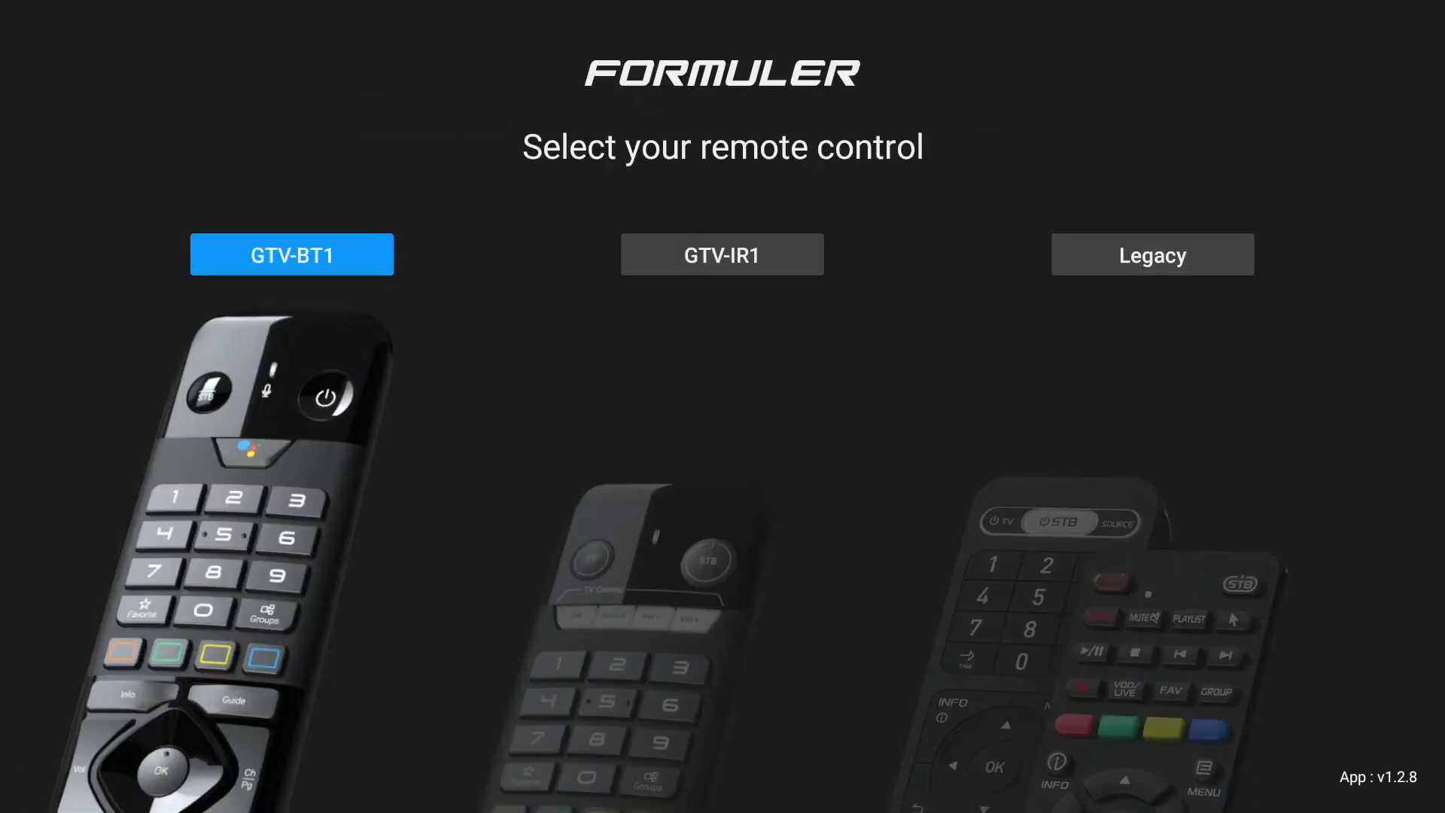
Step: Leave the remote app and read the release notes in Software update from the home screen's Quick Settings
key(Escape)
key(Down)
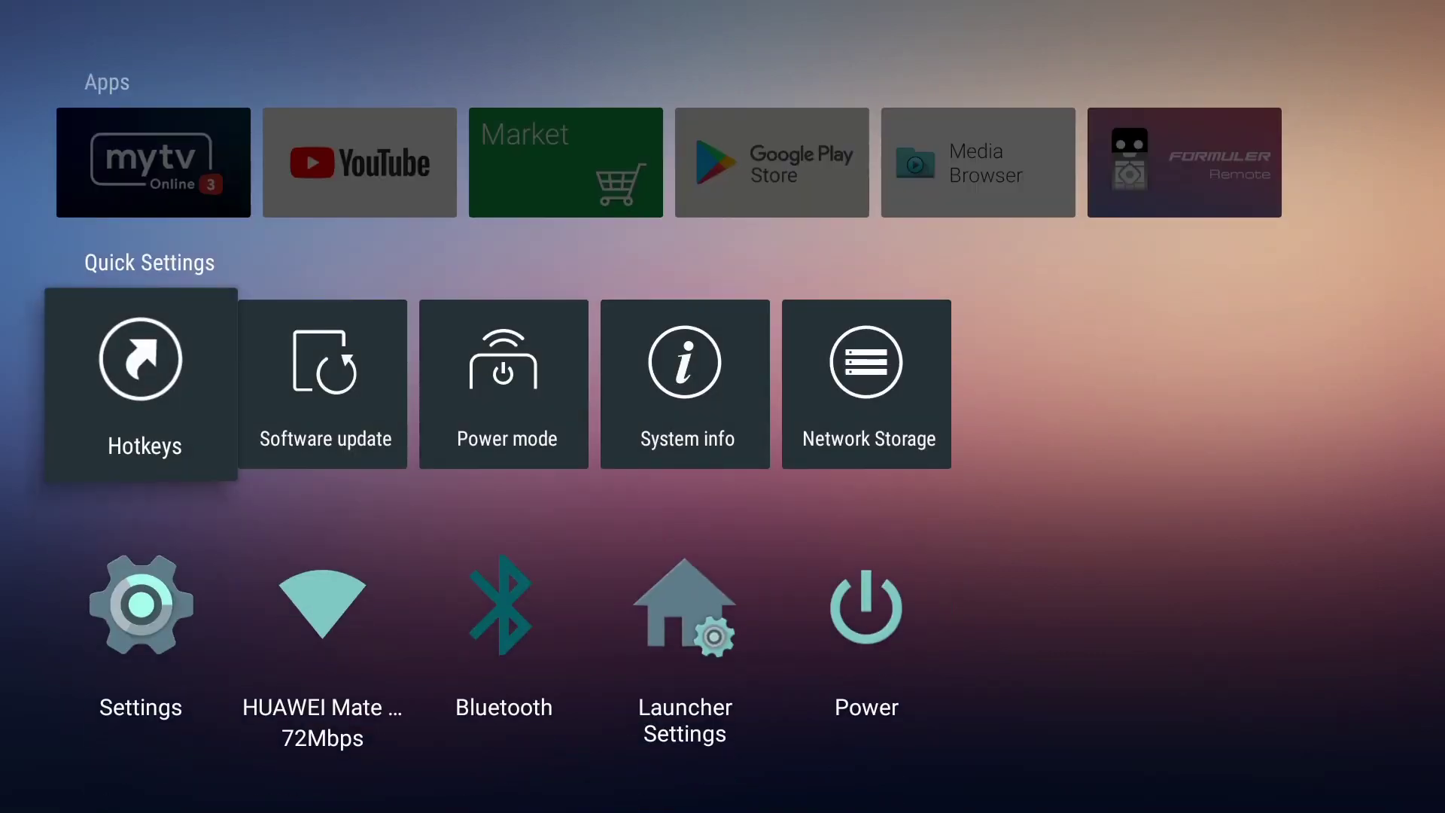
key(Right)
key(Return)
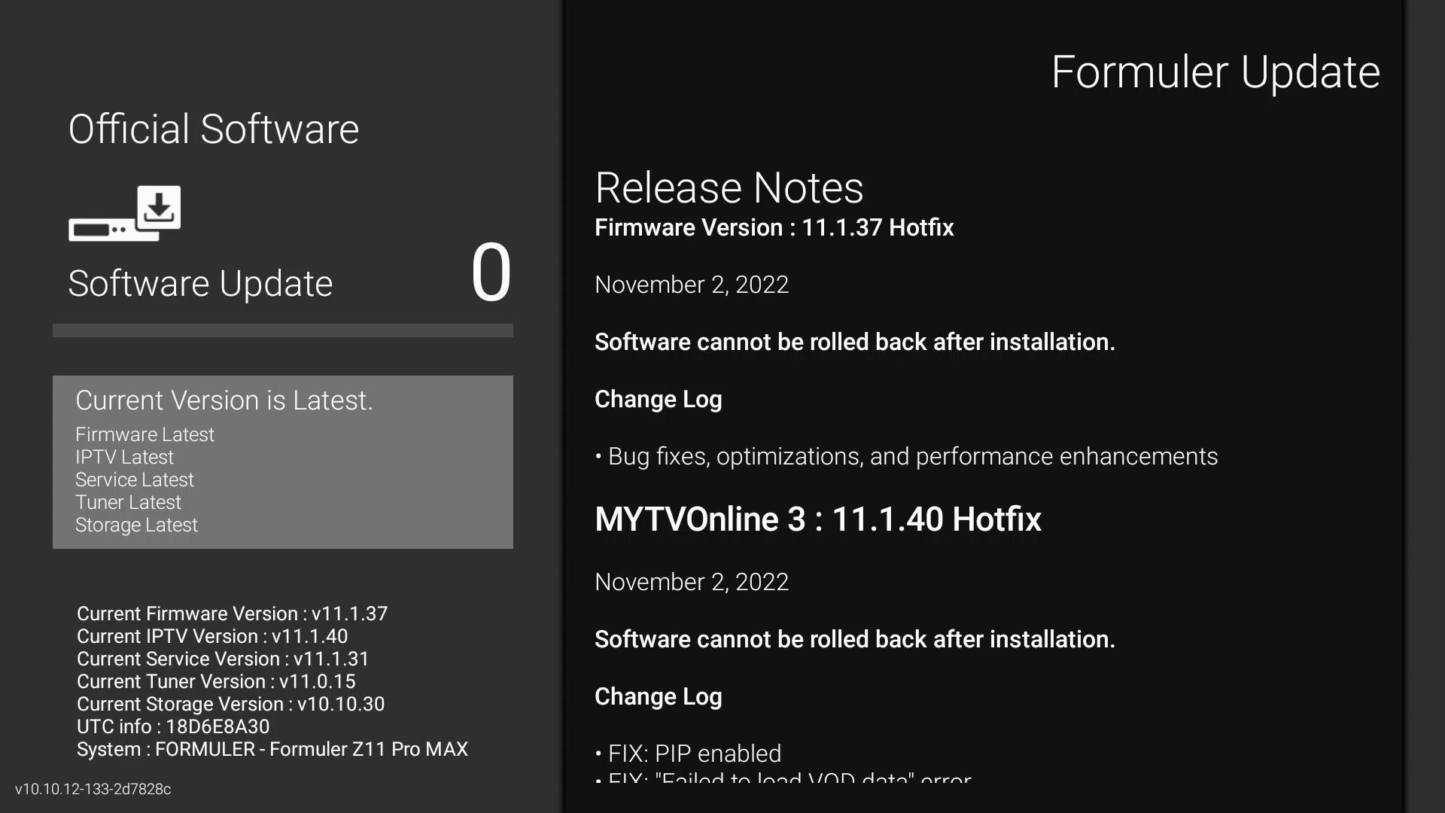
key(Down)
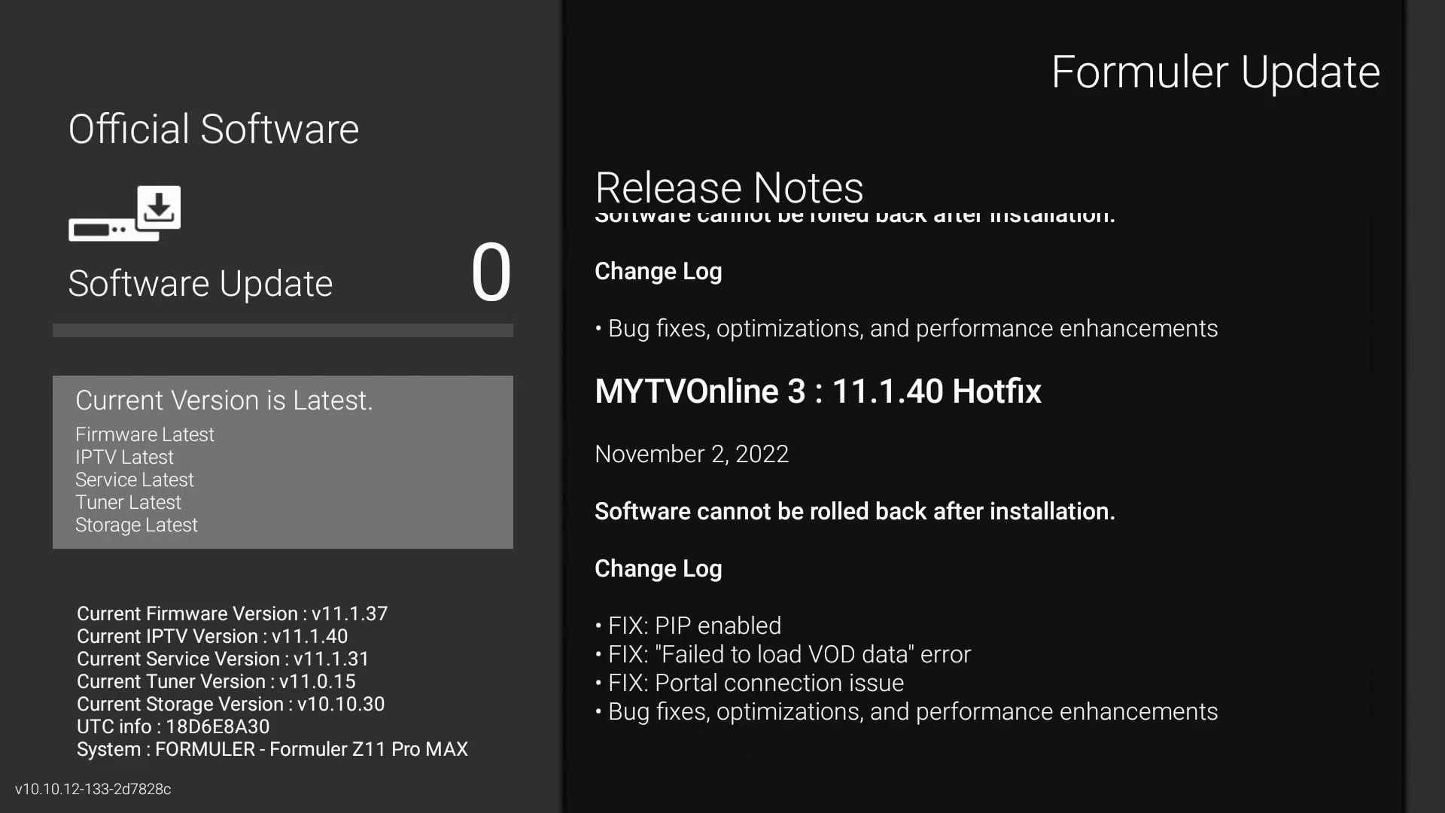
key(Up)
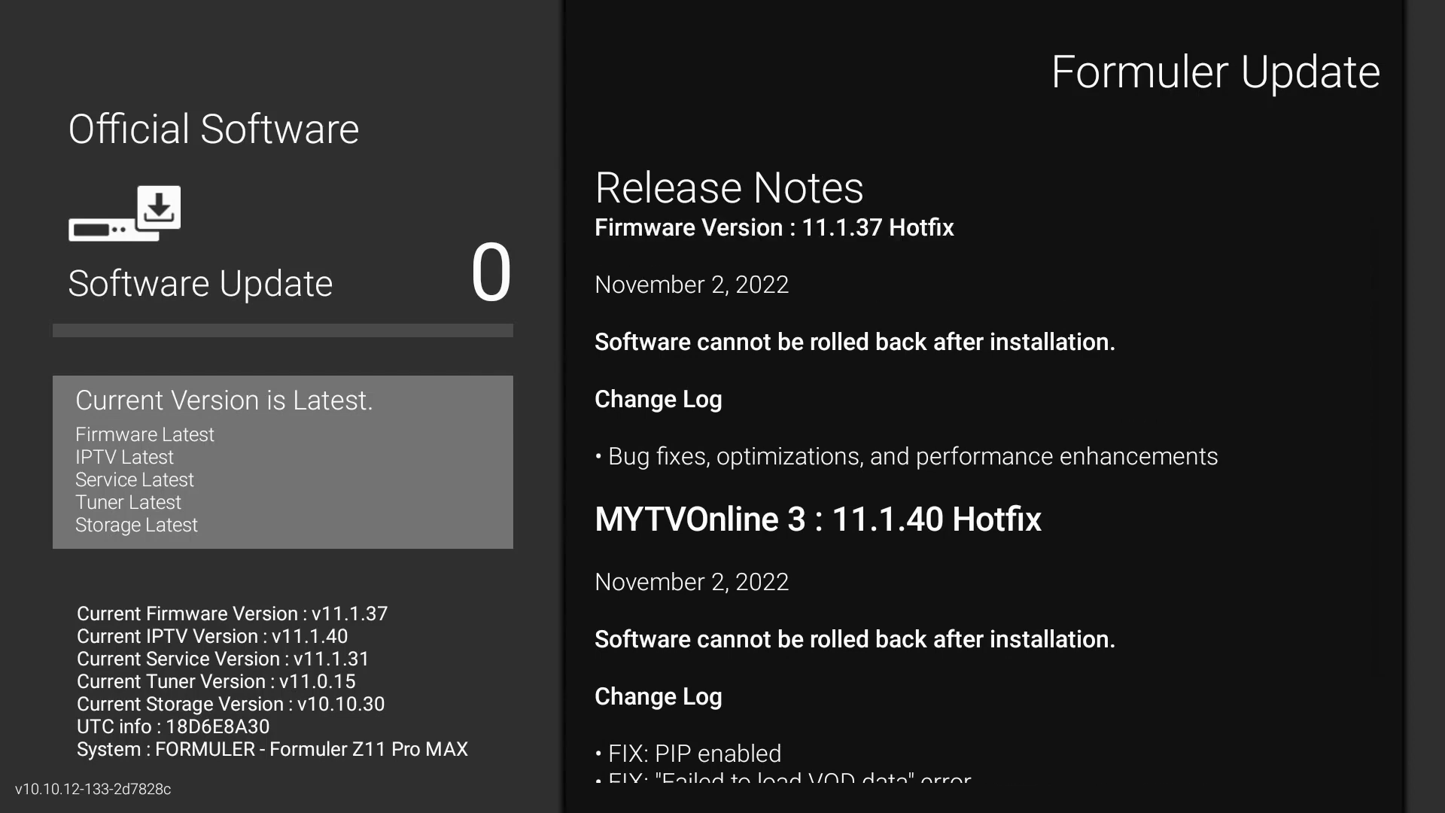
key(Escape)
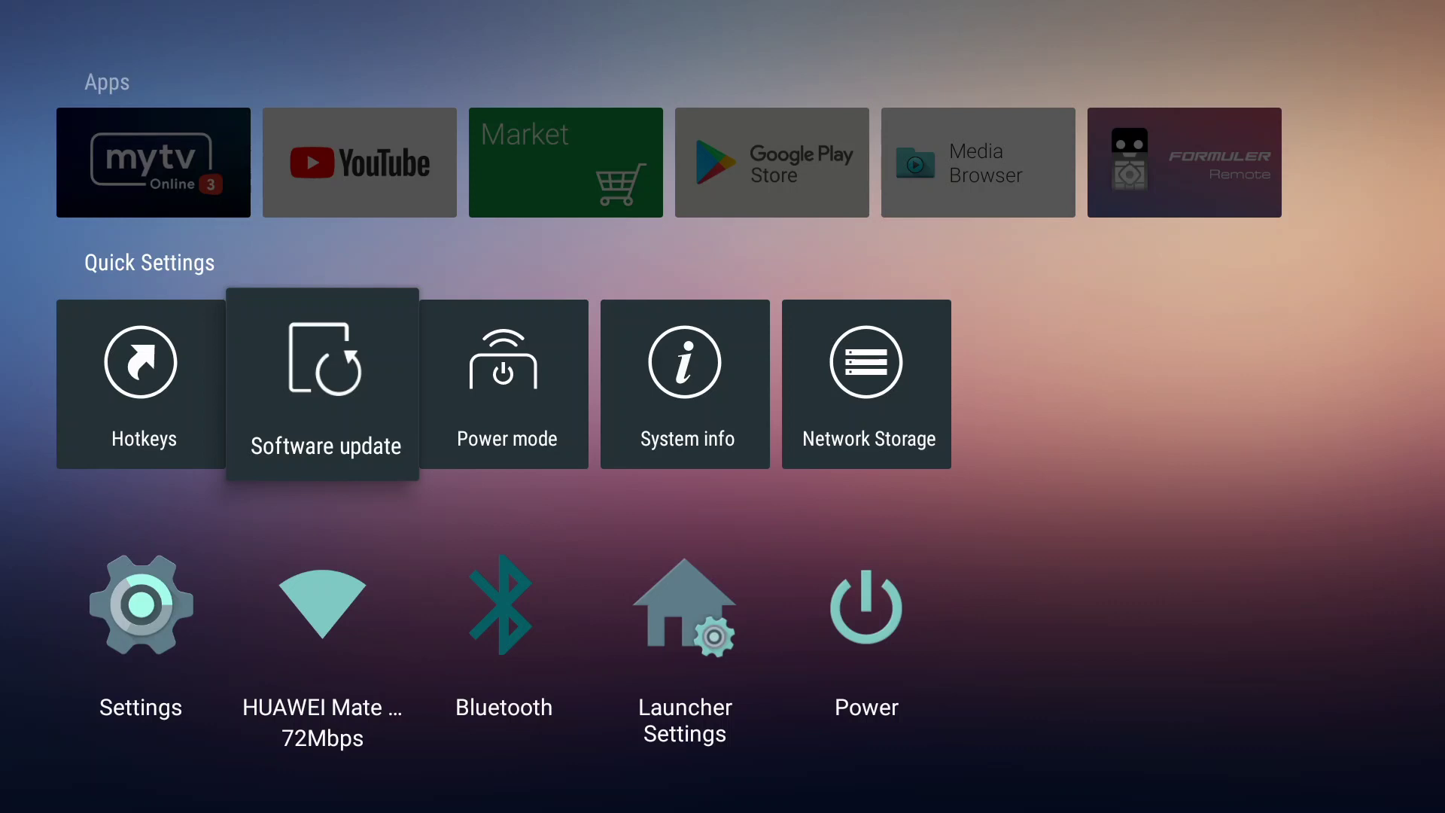
Step: View the power key behavior options under Power mode in Quick Settings, leaving the selection as it is
key(Right)
key(Return)
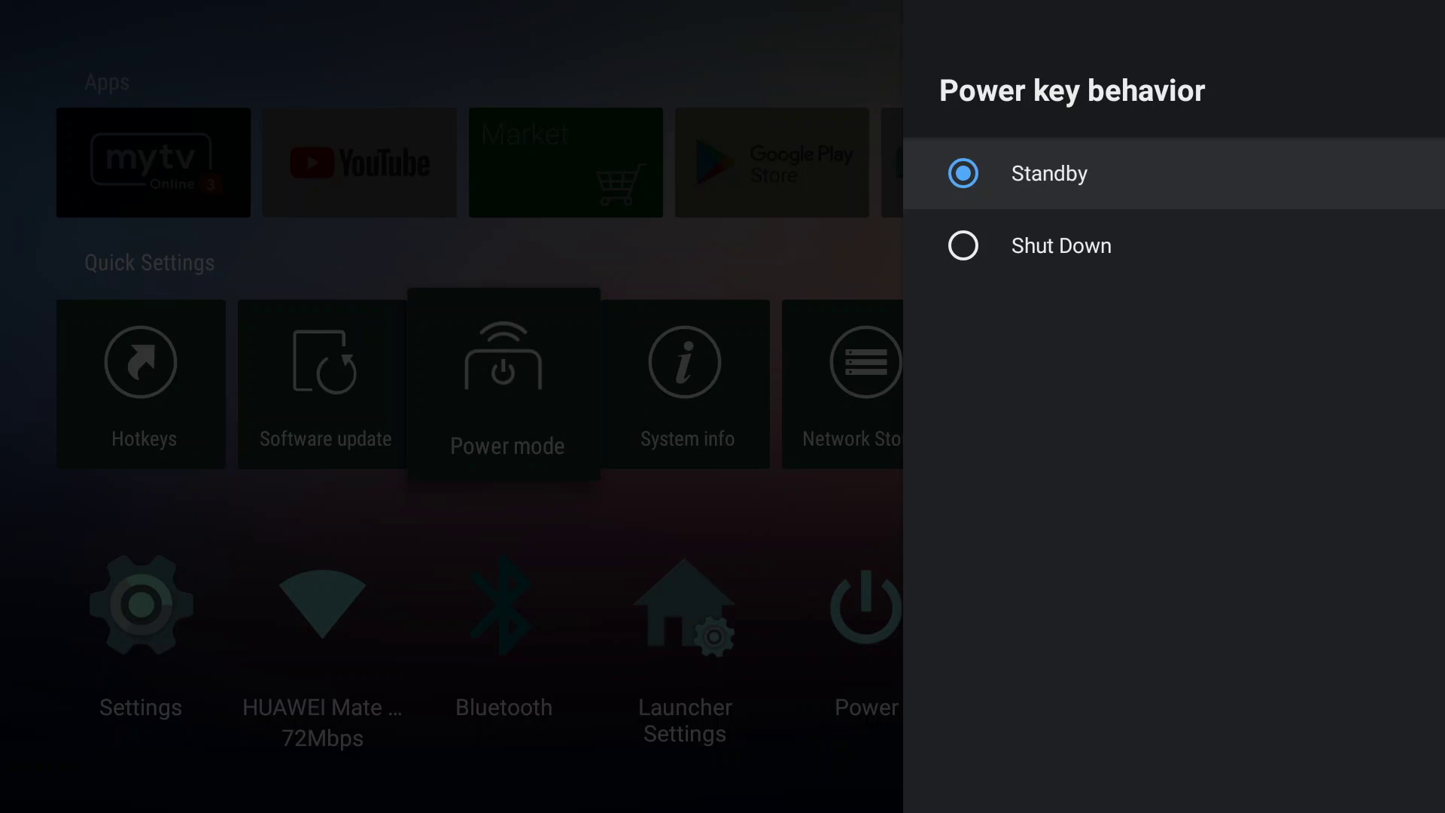
key(Escape)
Step: Open the system Settings from the home screen and view the Apps section
key(Right)
key(Right)
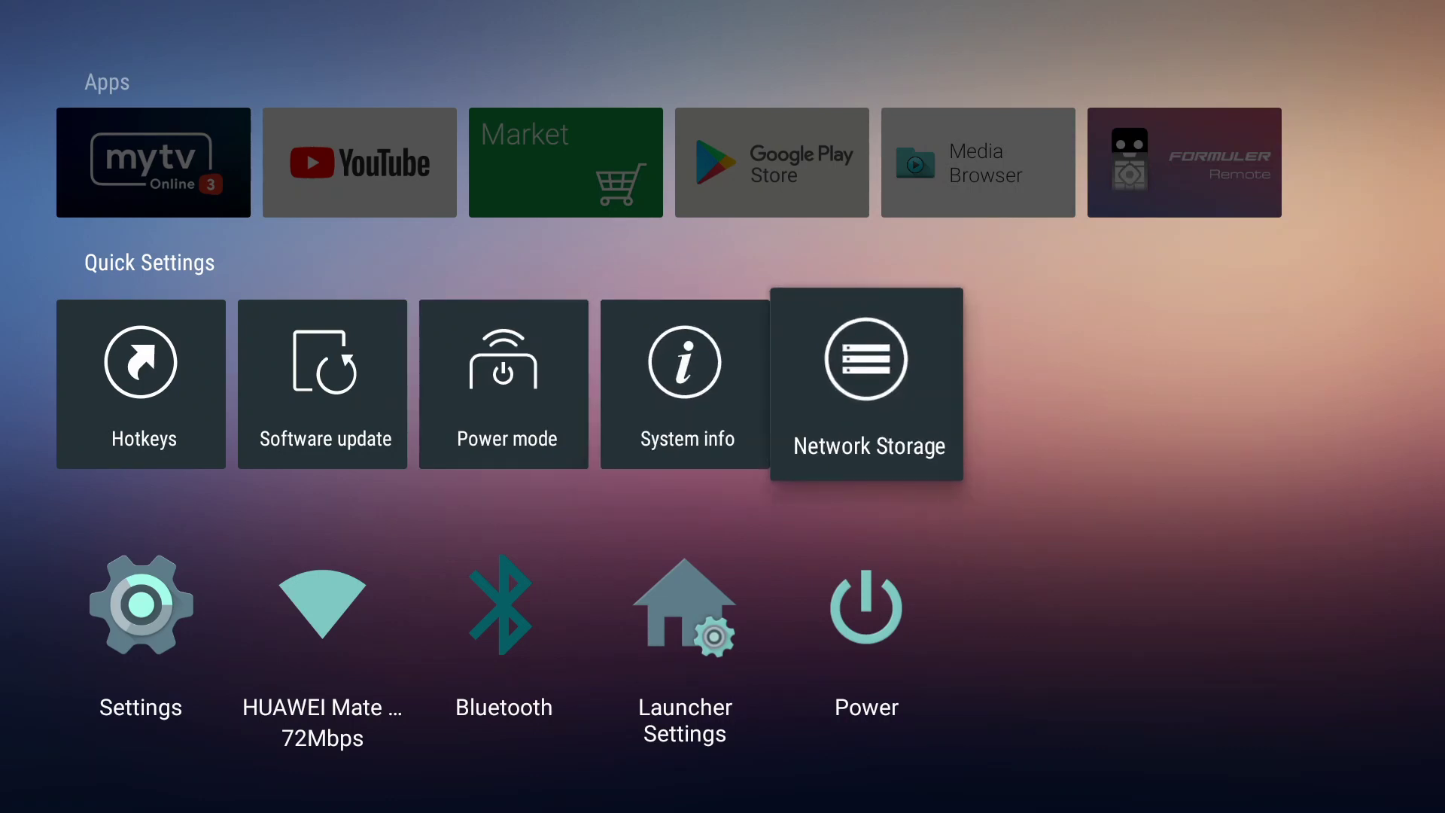
key(Down)
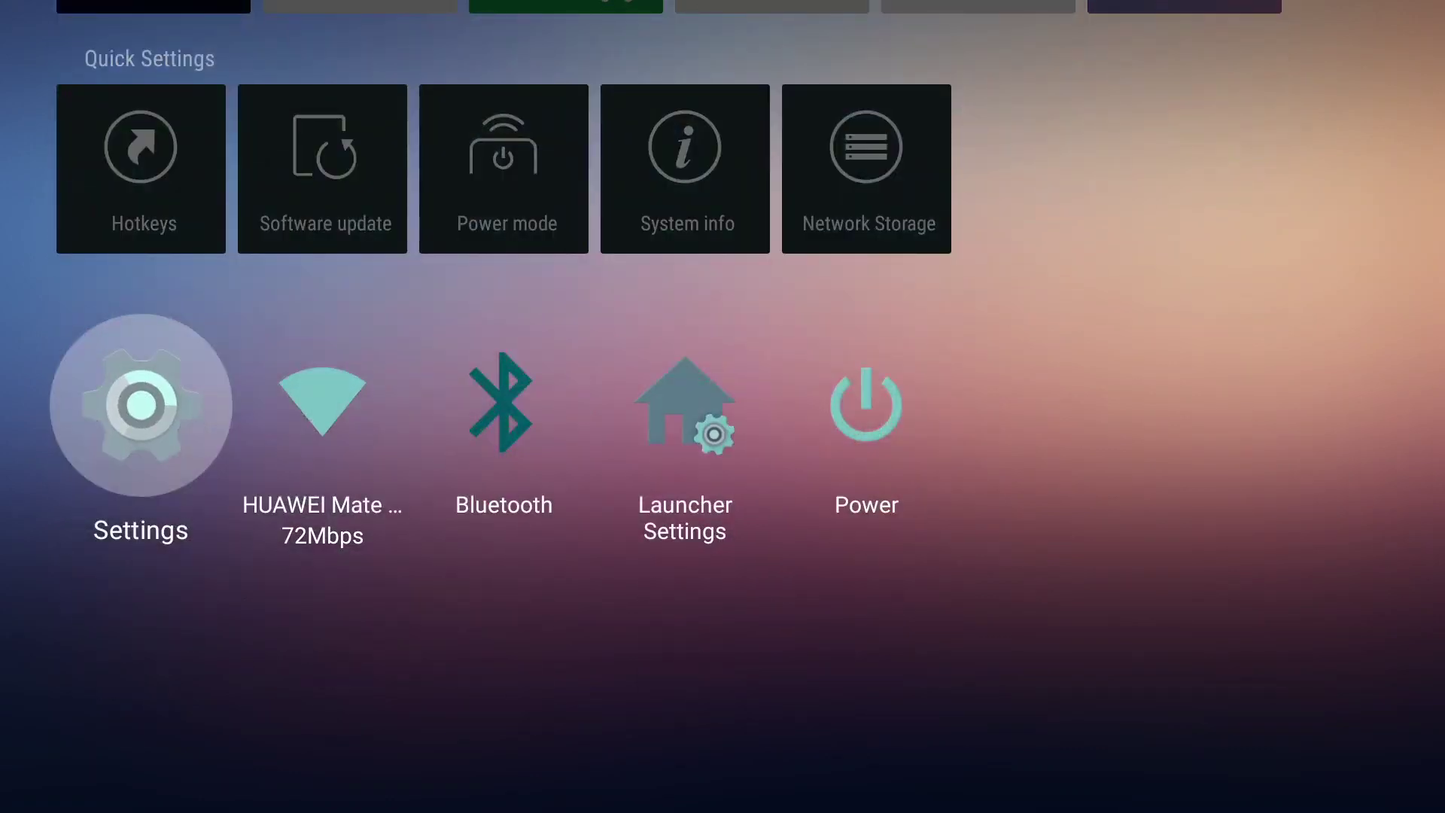
key(Return)
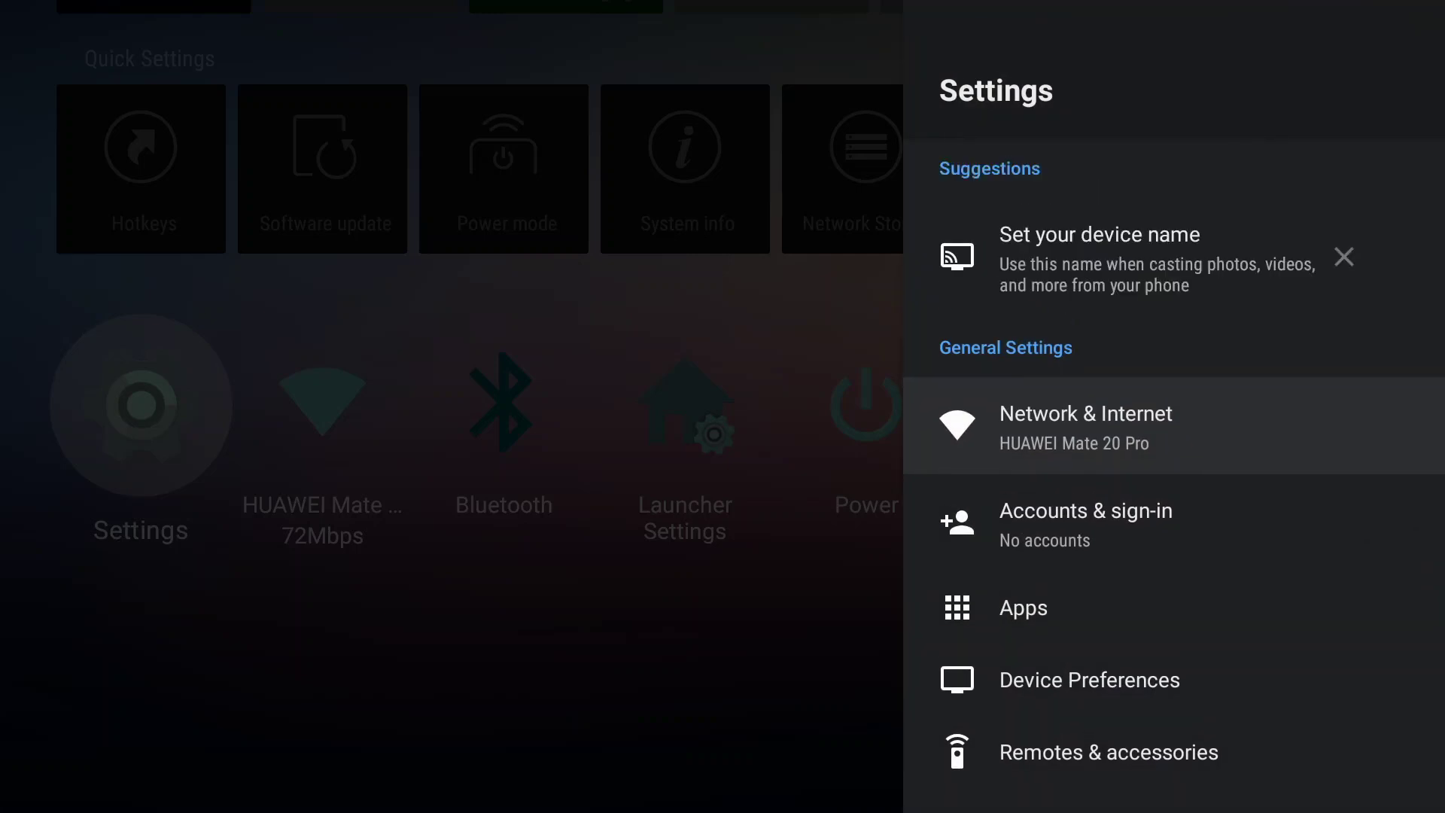
key(Down)
key(Down)
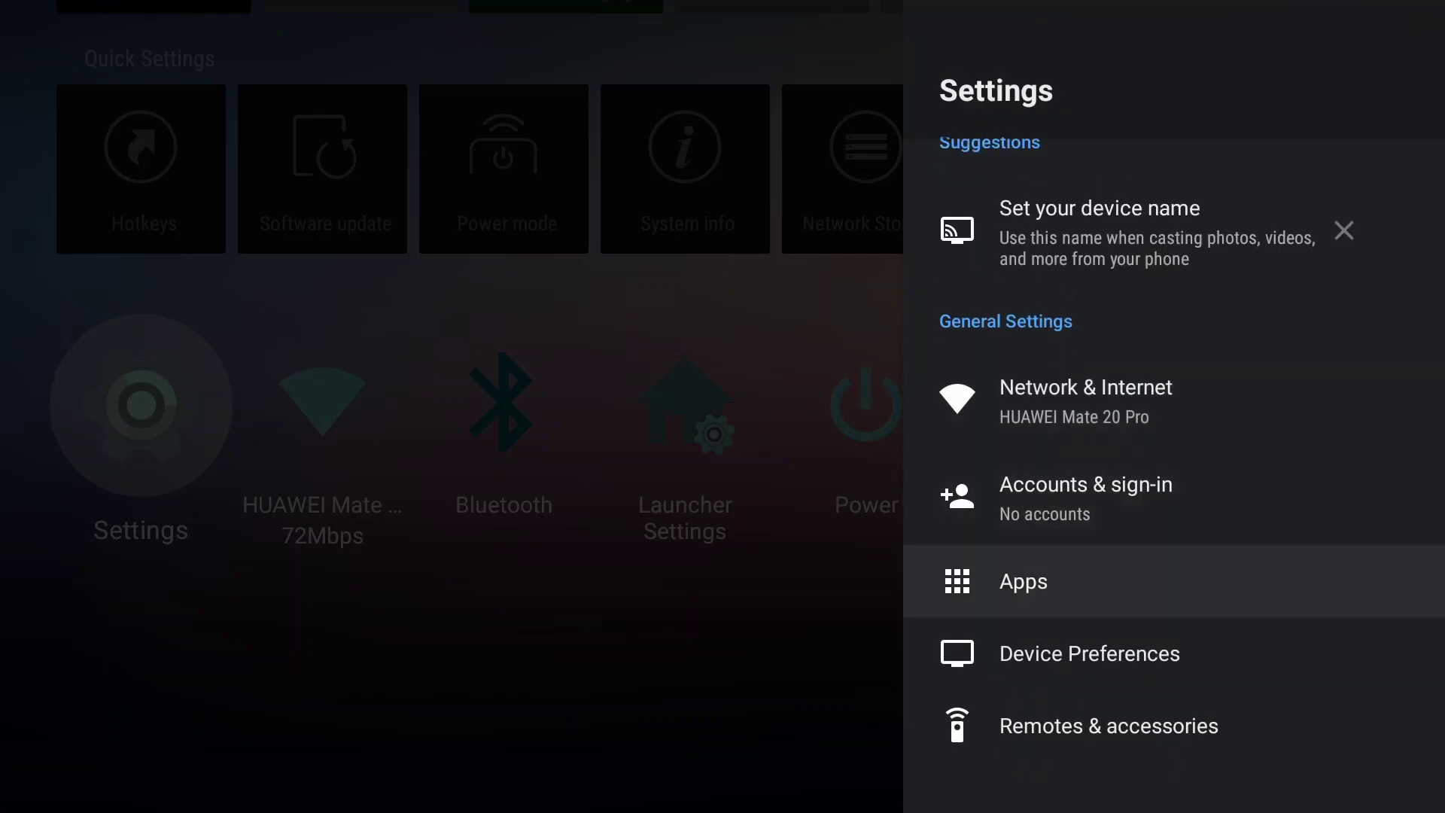
key(Return)
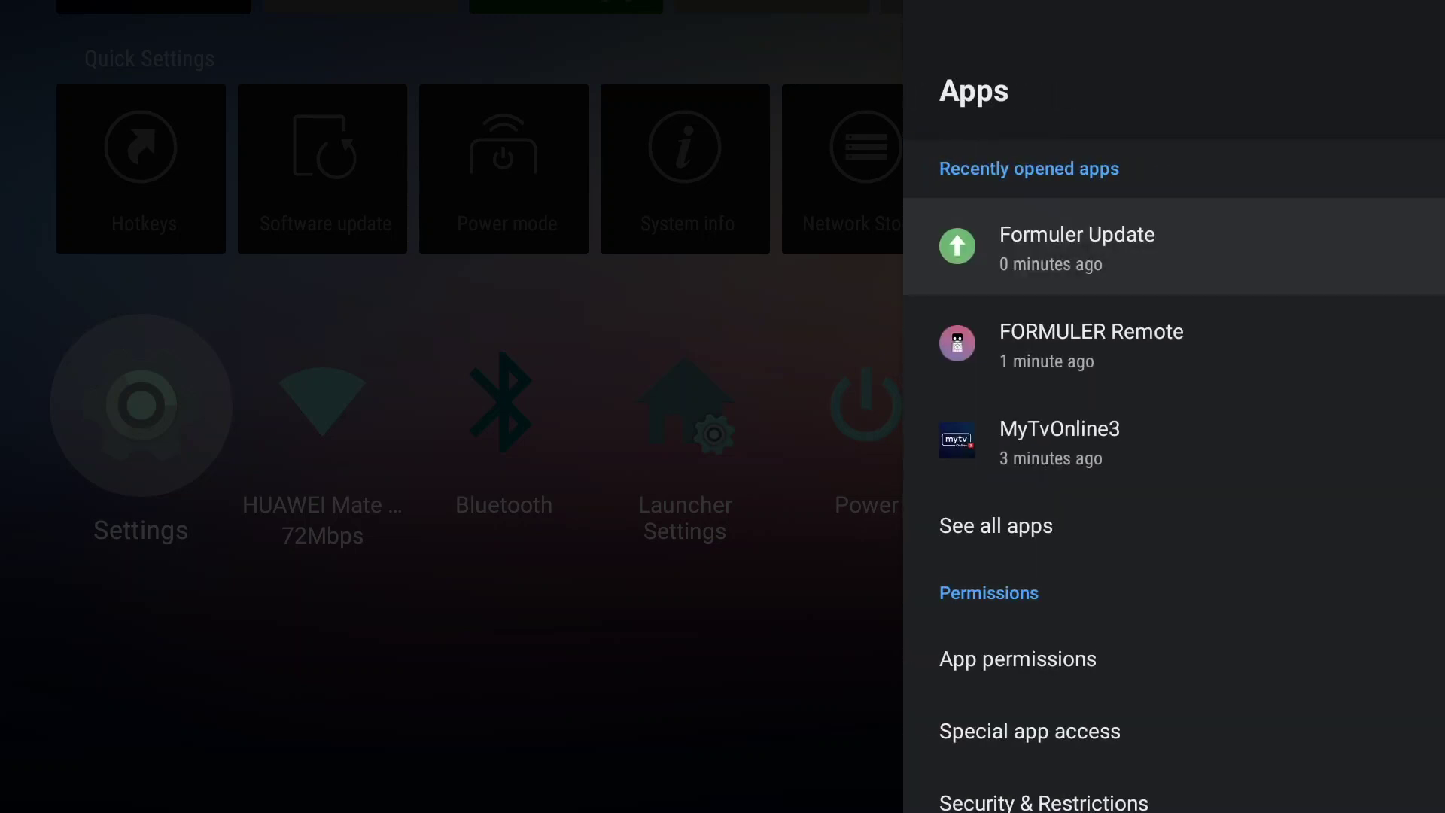
Step: Open the HDMI CEC options in Device Preferences, examine them, and return to the preferences list
key(Escape)
key(Down)
key(Return)
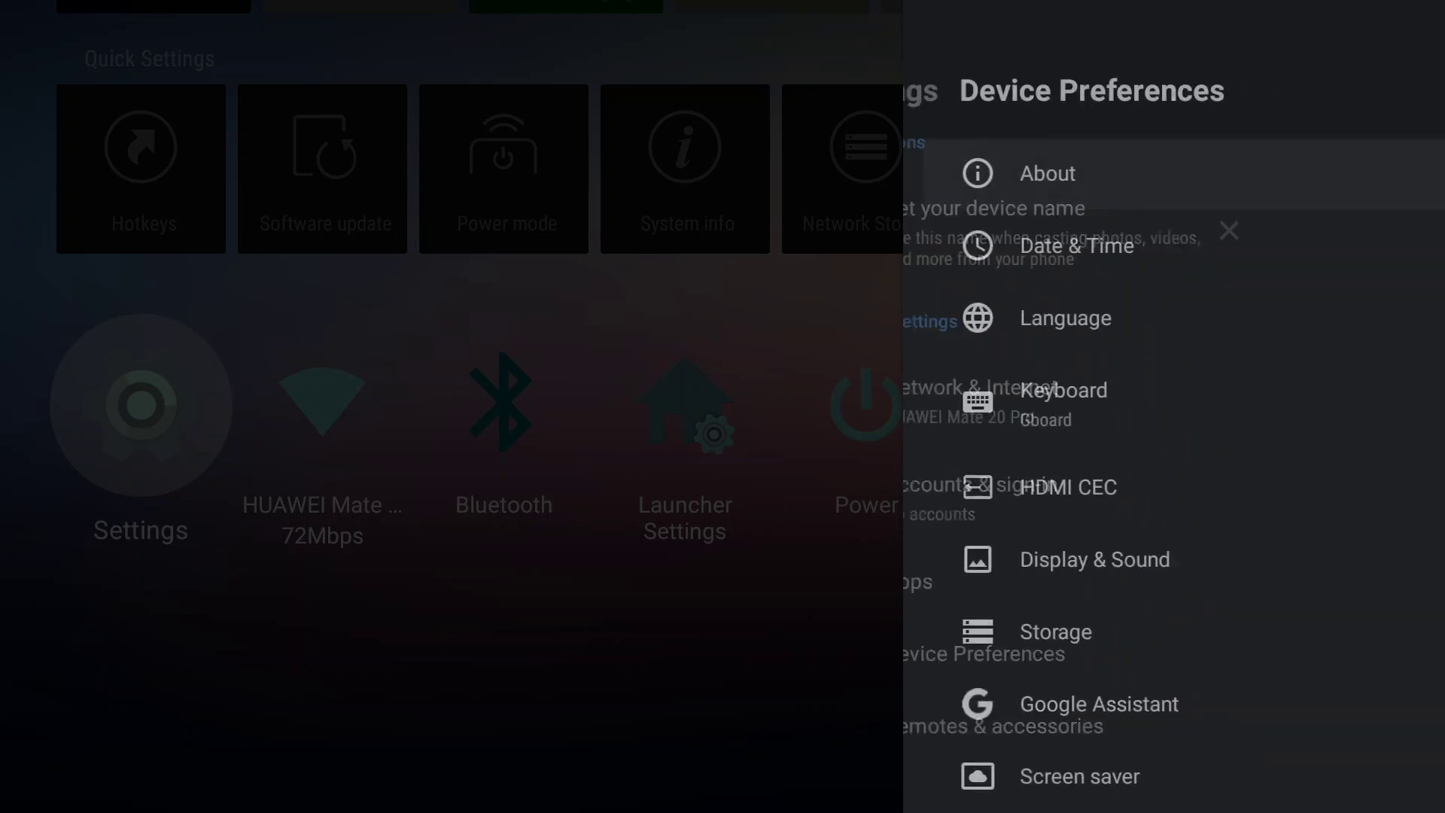
key(Down)
key(Down)
key(Down)
key(Down)
key(Down)
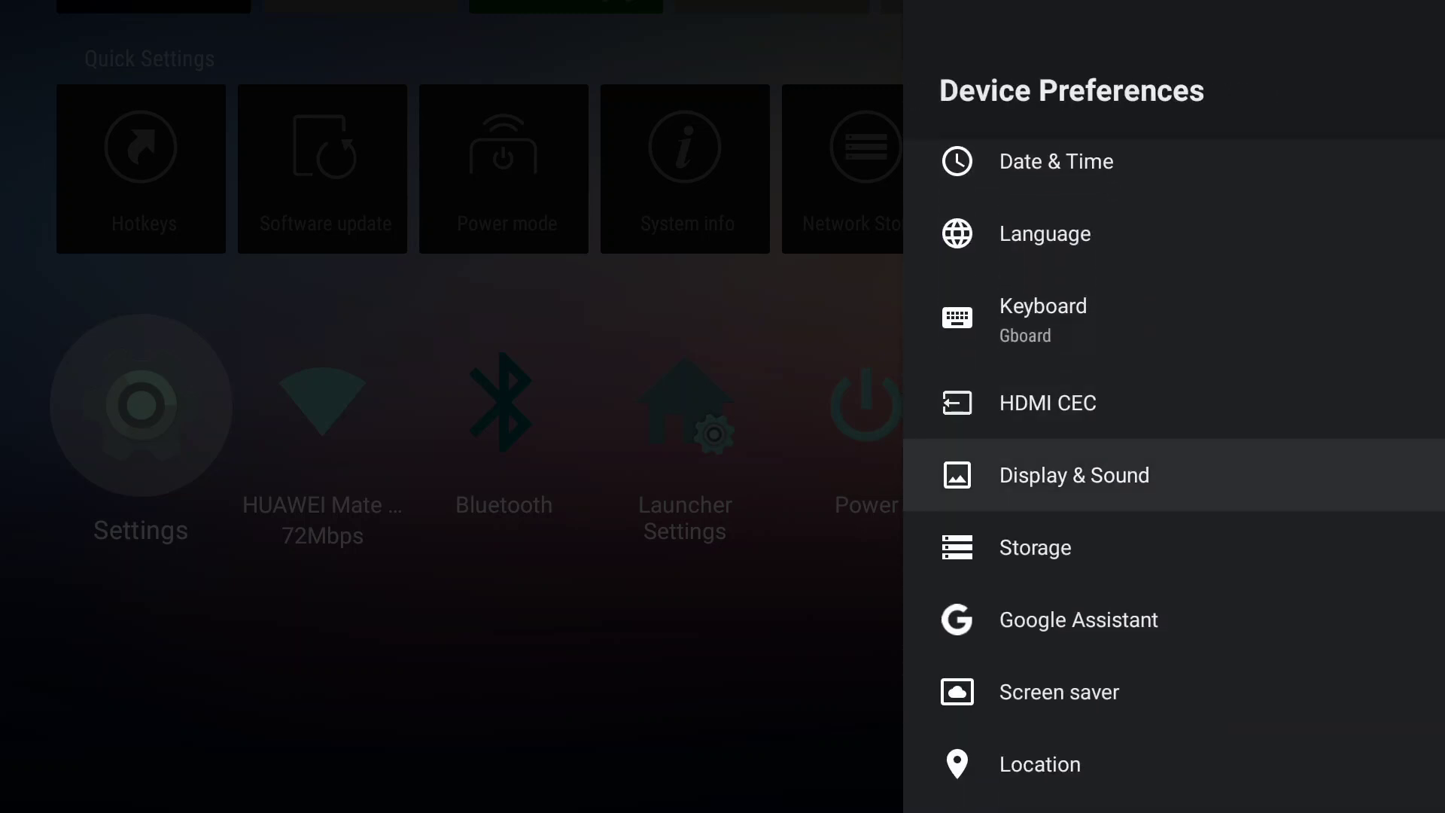
key(Up)
key(Return)
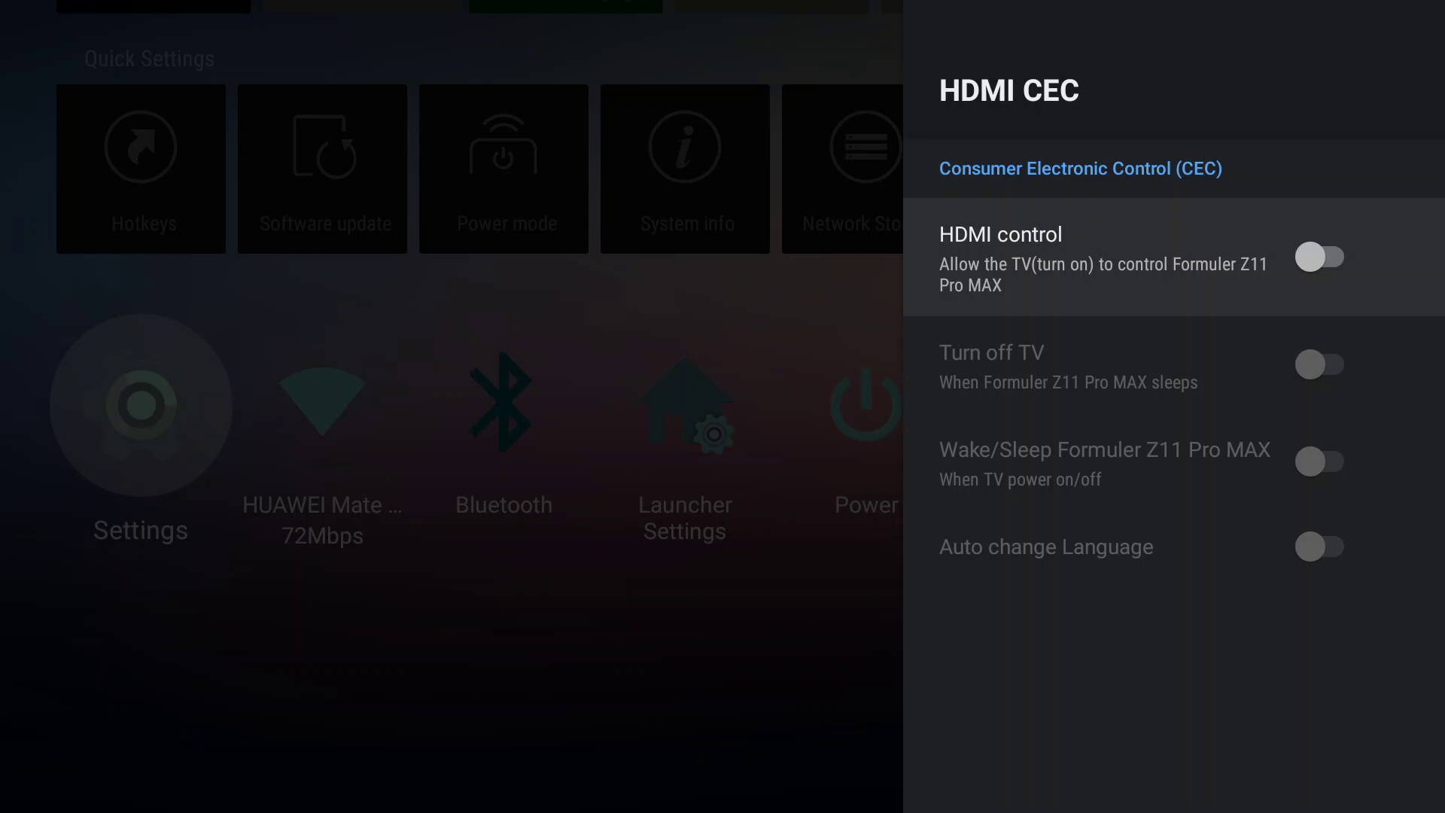
key(Escape)
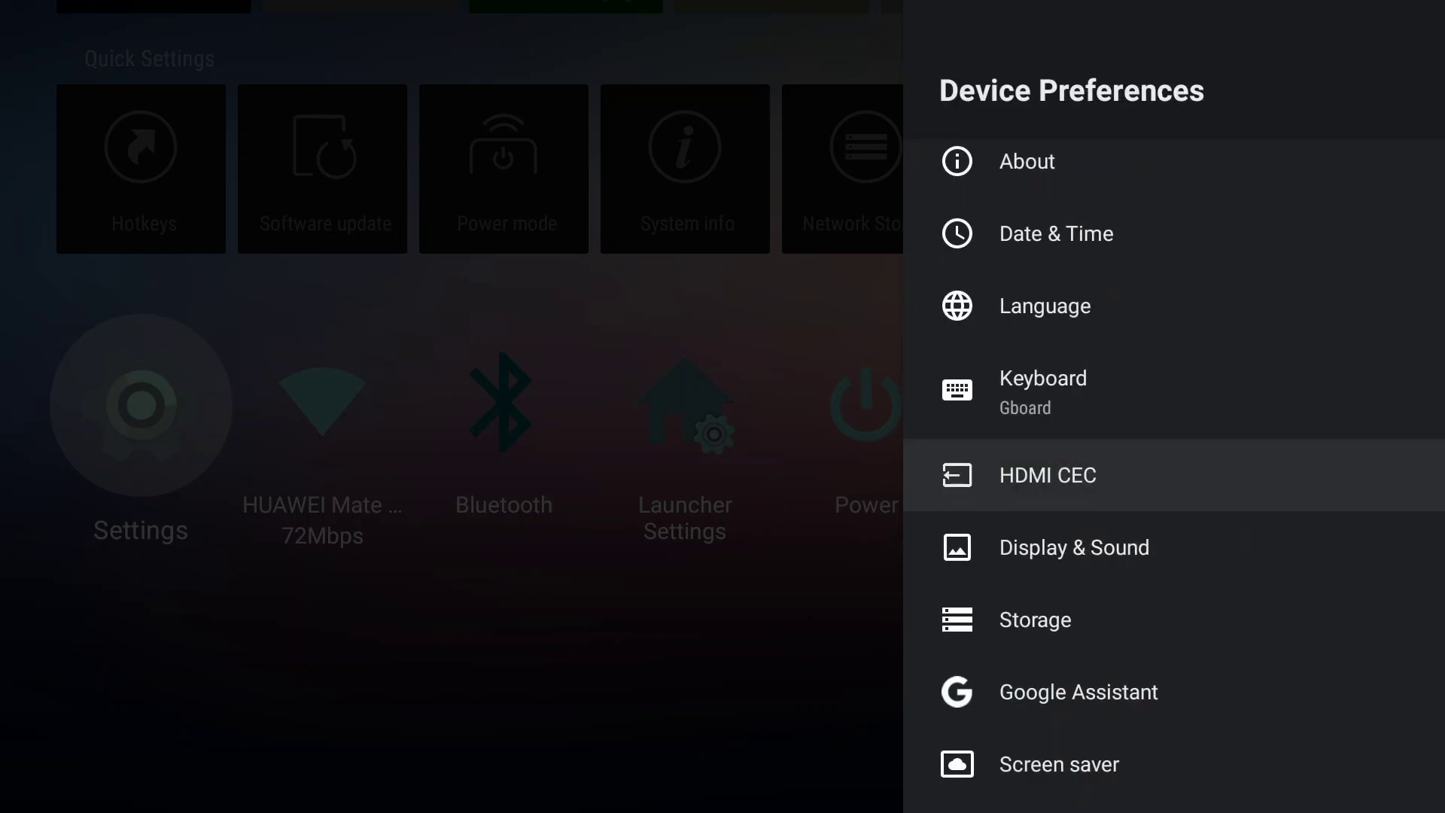
Step: Look through the Device Preferences list down to Factory reset and back up to Language, then return to the main Settings list
key(Down)
key(Down)
key(Down)
key(Down)
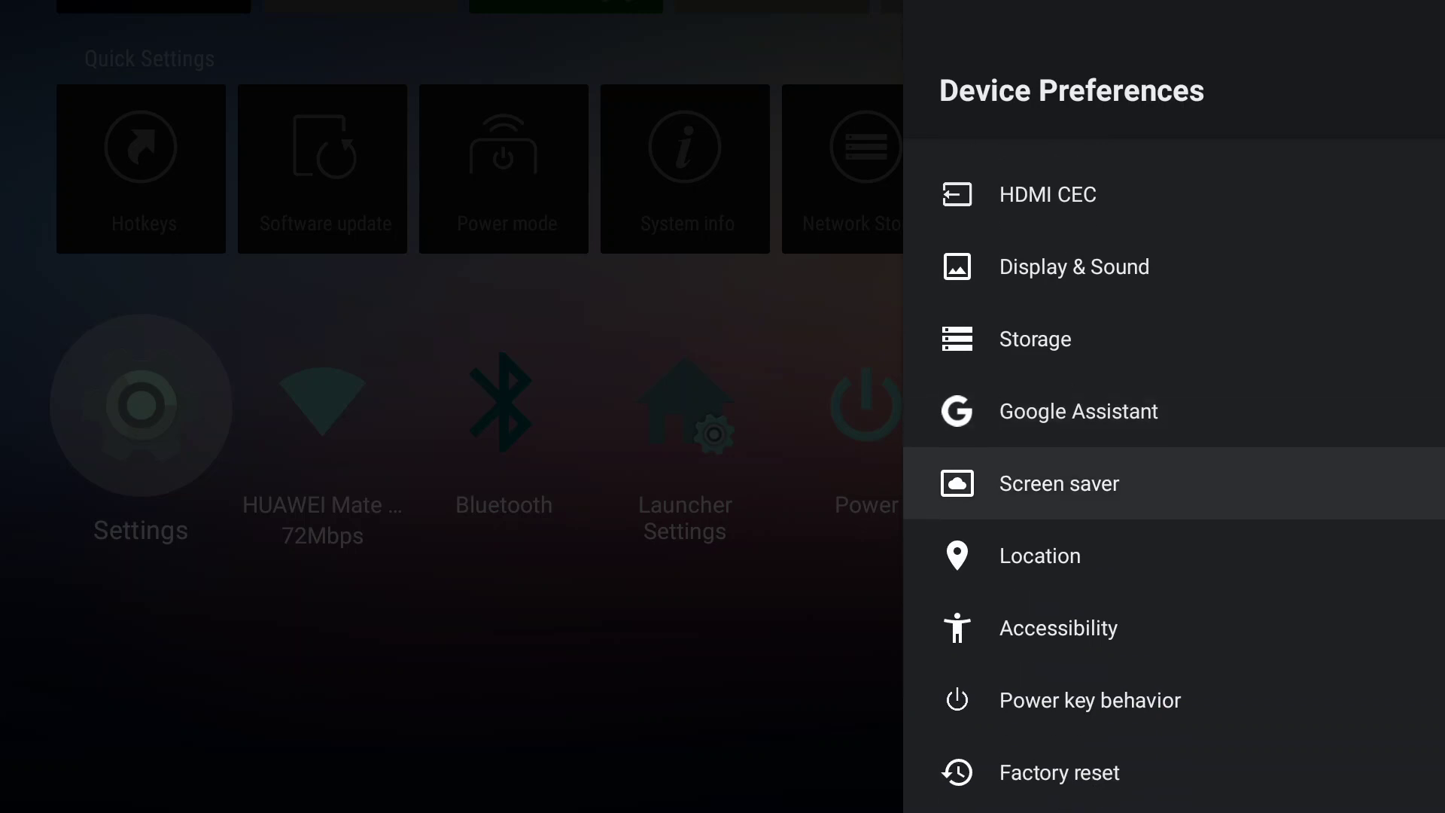
key(Down)
key(Down)
key(Down)
key(Down)
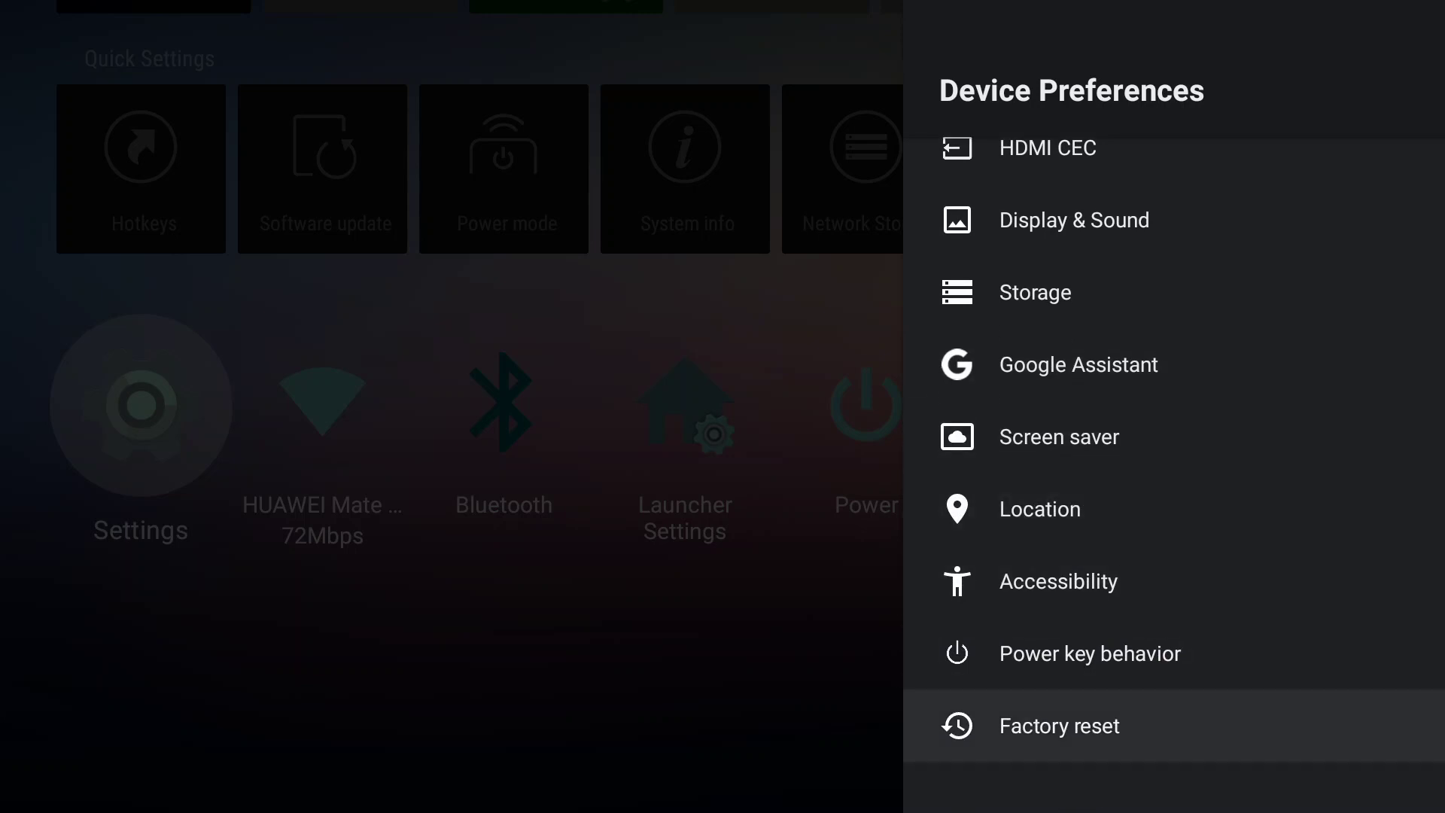
key(Up)
key(Up)
key(Up)
key(Up)
key(Up)
key(Up)
key(Up)
key(Up)
key(Up)
key(Up)
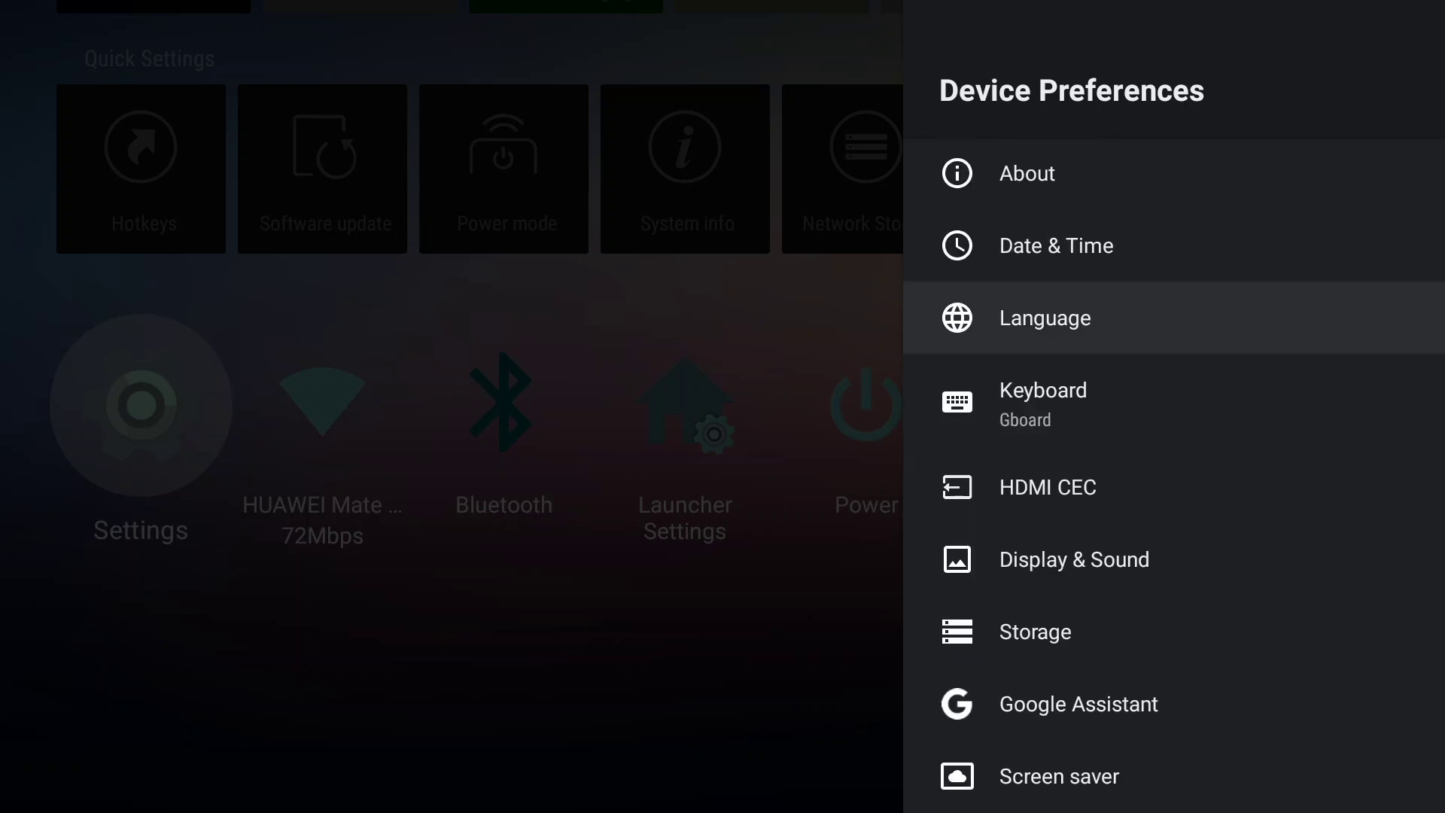
key(Down)
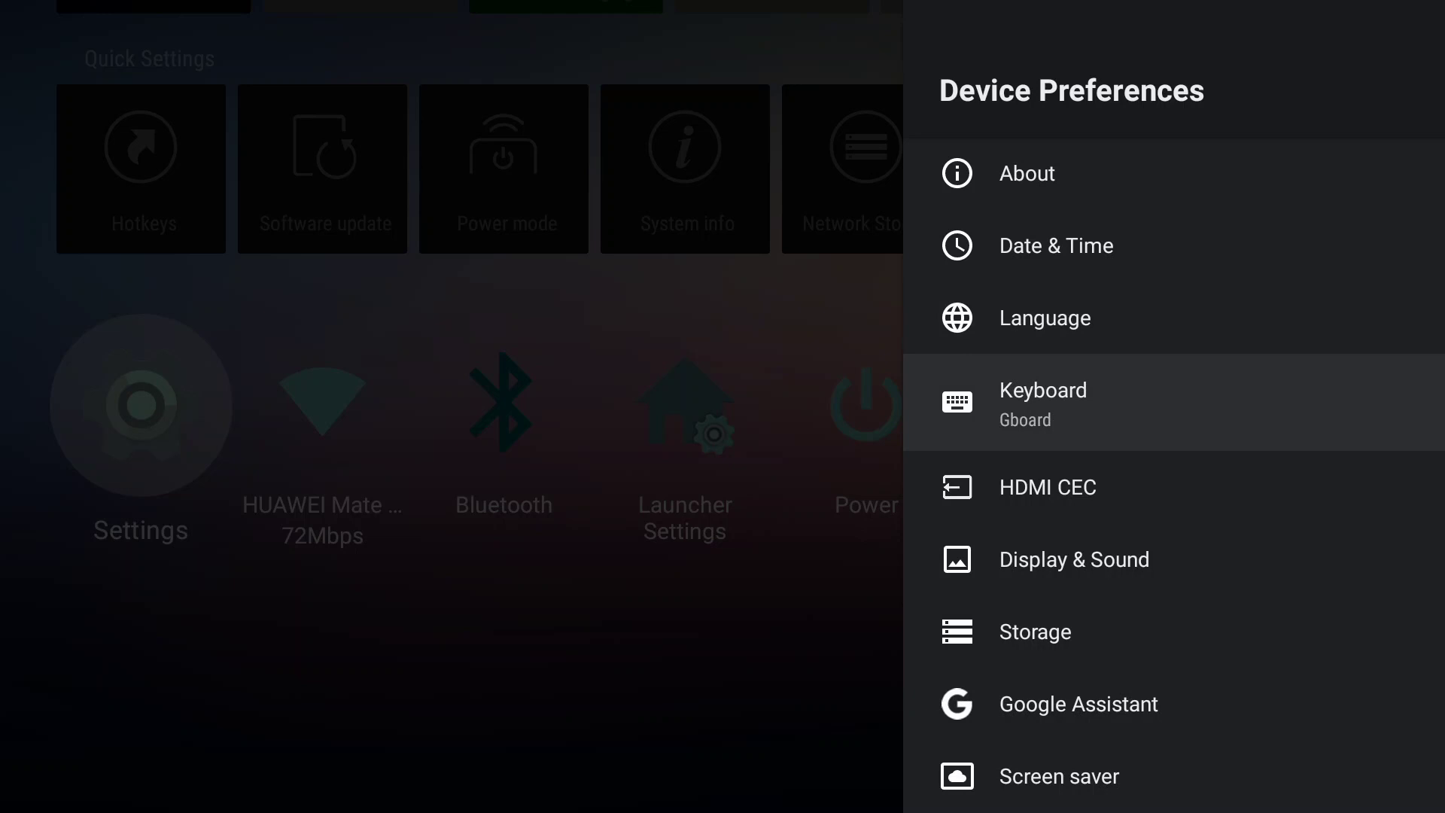
key(Down)
key(Down)
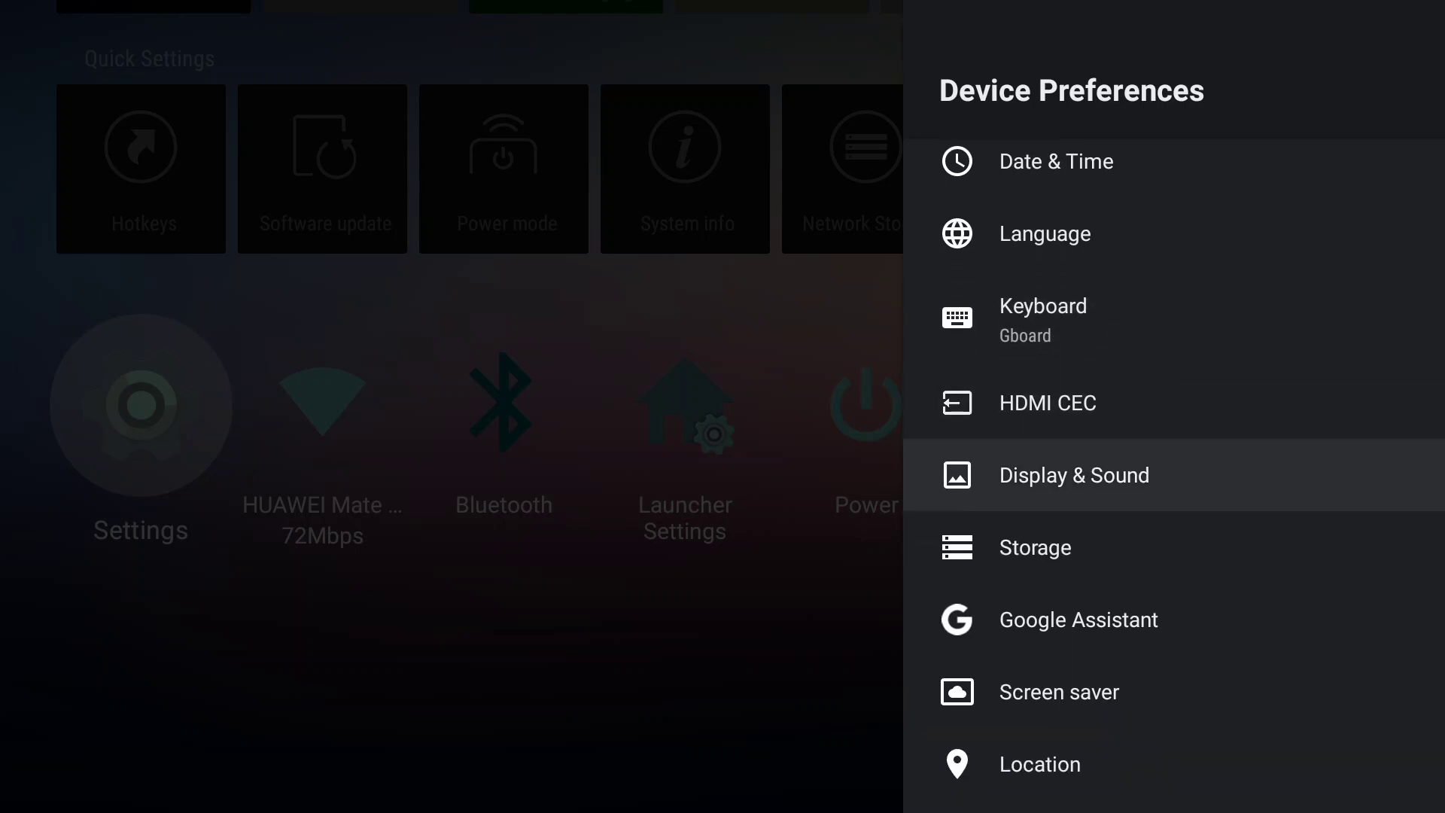
key(Down)
key(Escape)
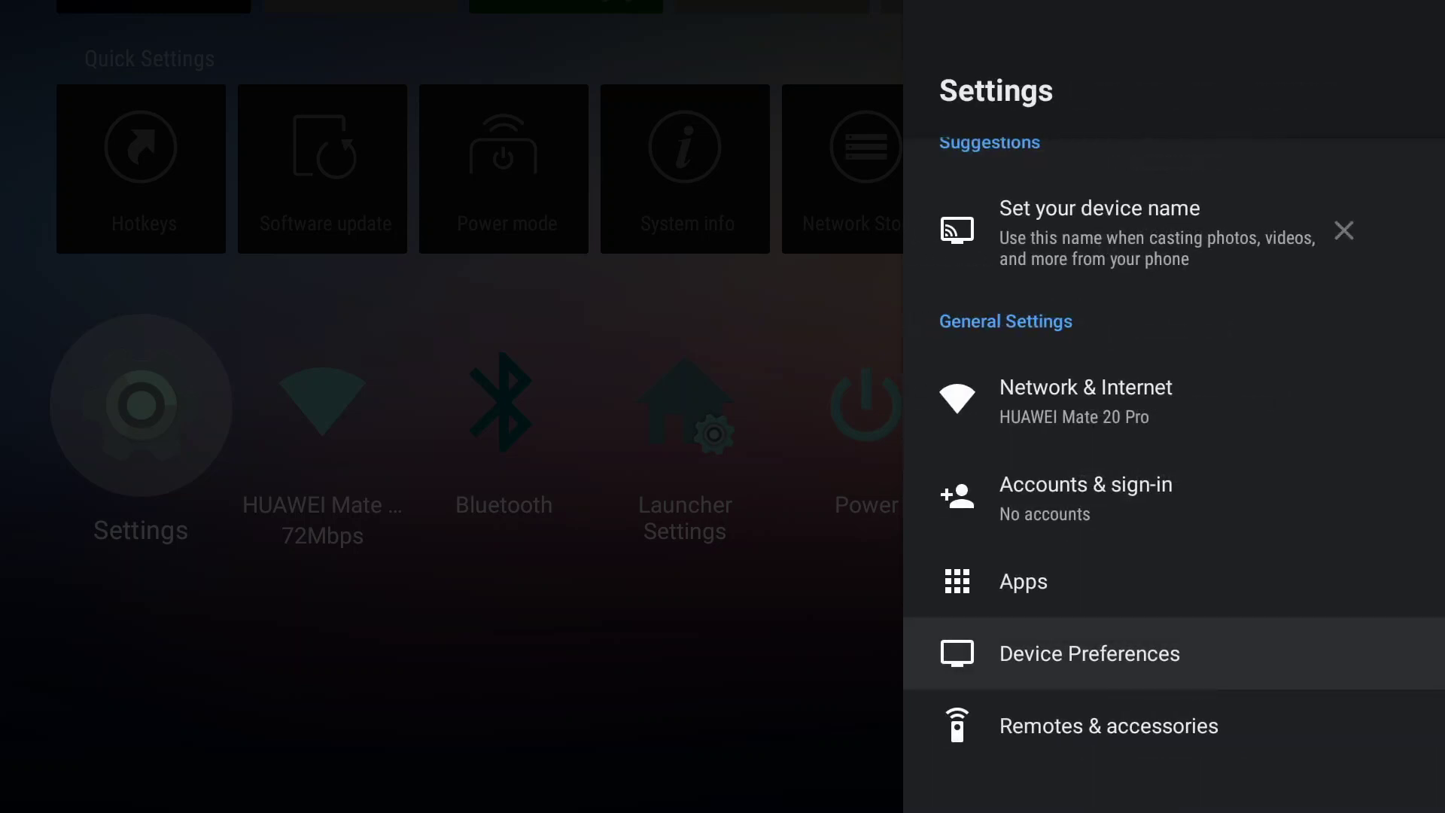
Step: Open Remotes & accessories to search for Bluetooth accessories, then leave the search and close Settings
key(Down)
key(Return)
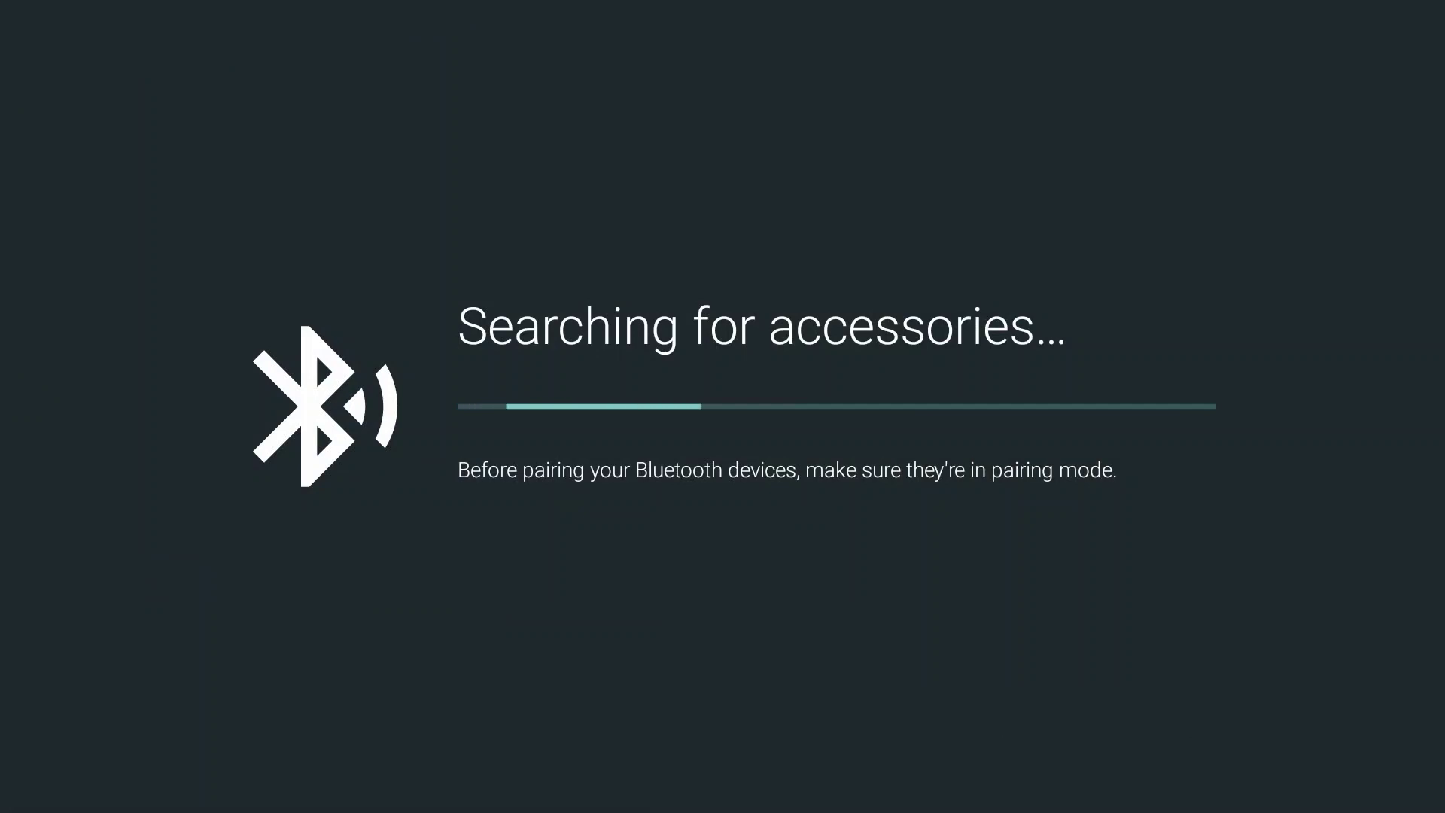
key(Escape)
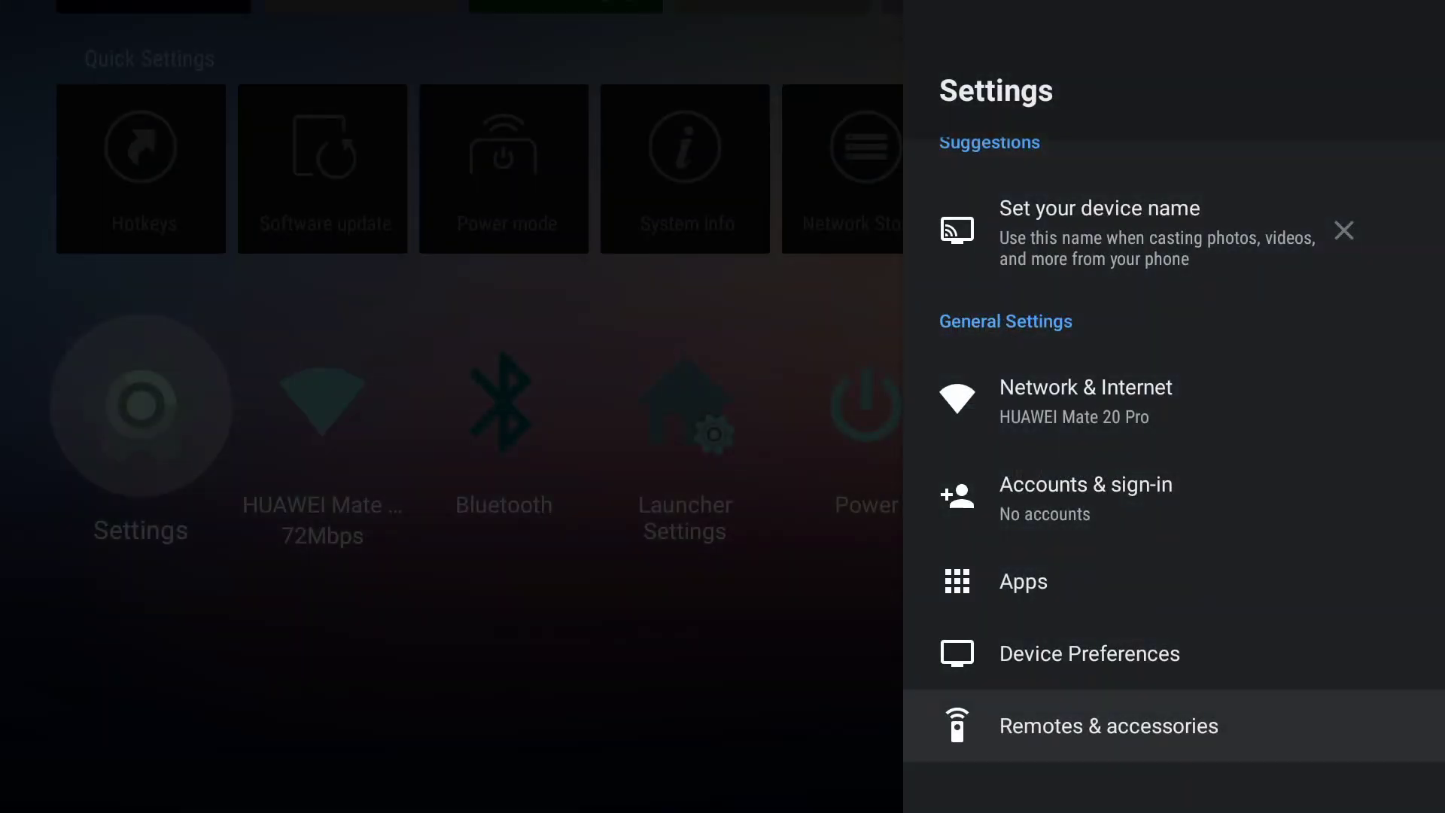
key(Escape)
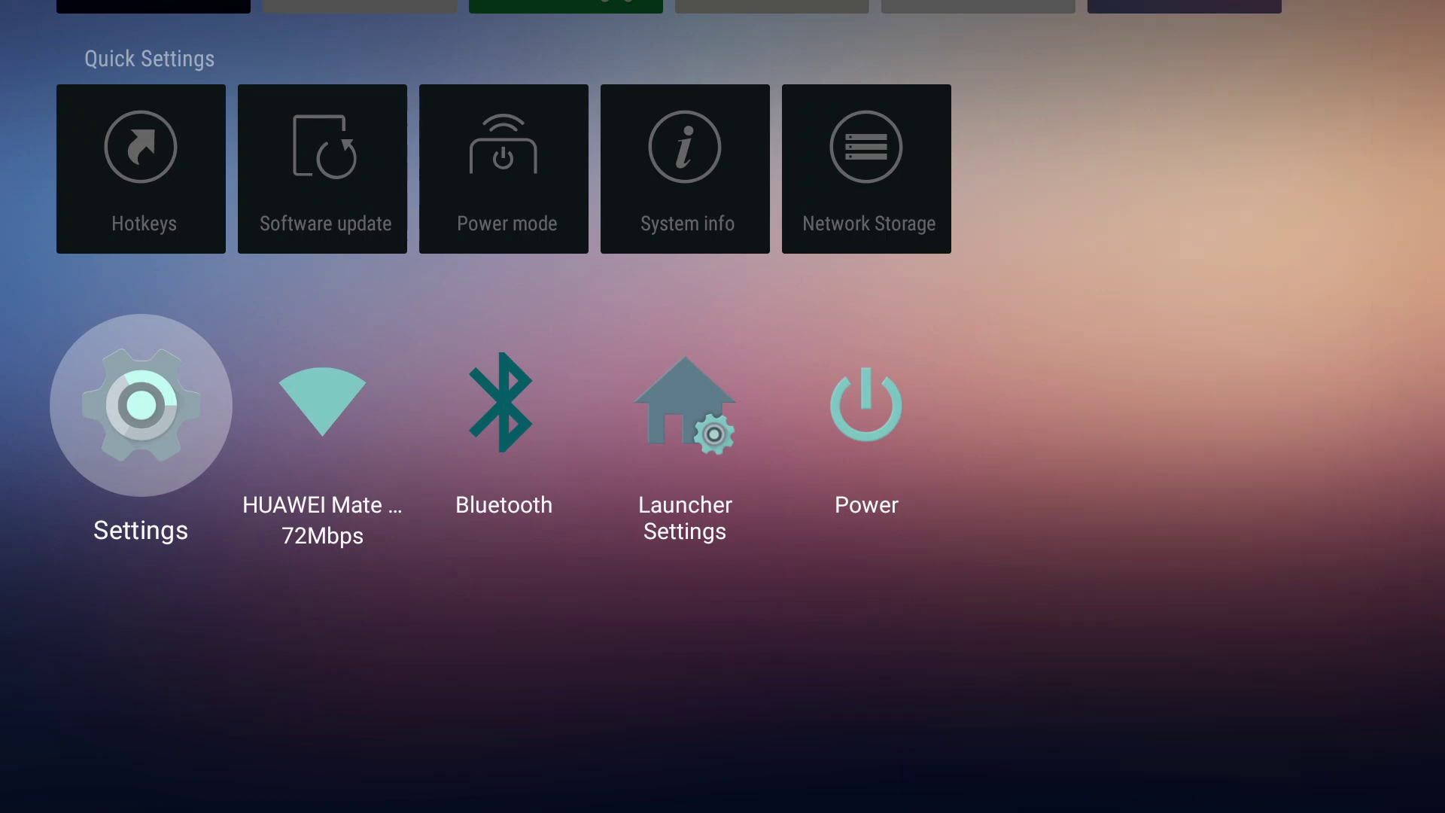
Step: Open Launcher Settings from the home screen and view the App Groups list before returning to the Launcher Settings options
key(Right)
key(Right)
key(Right)
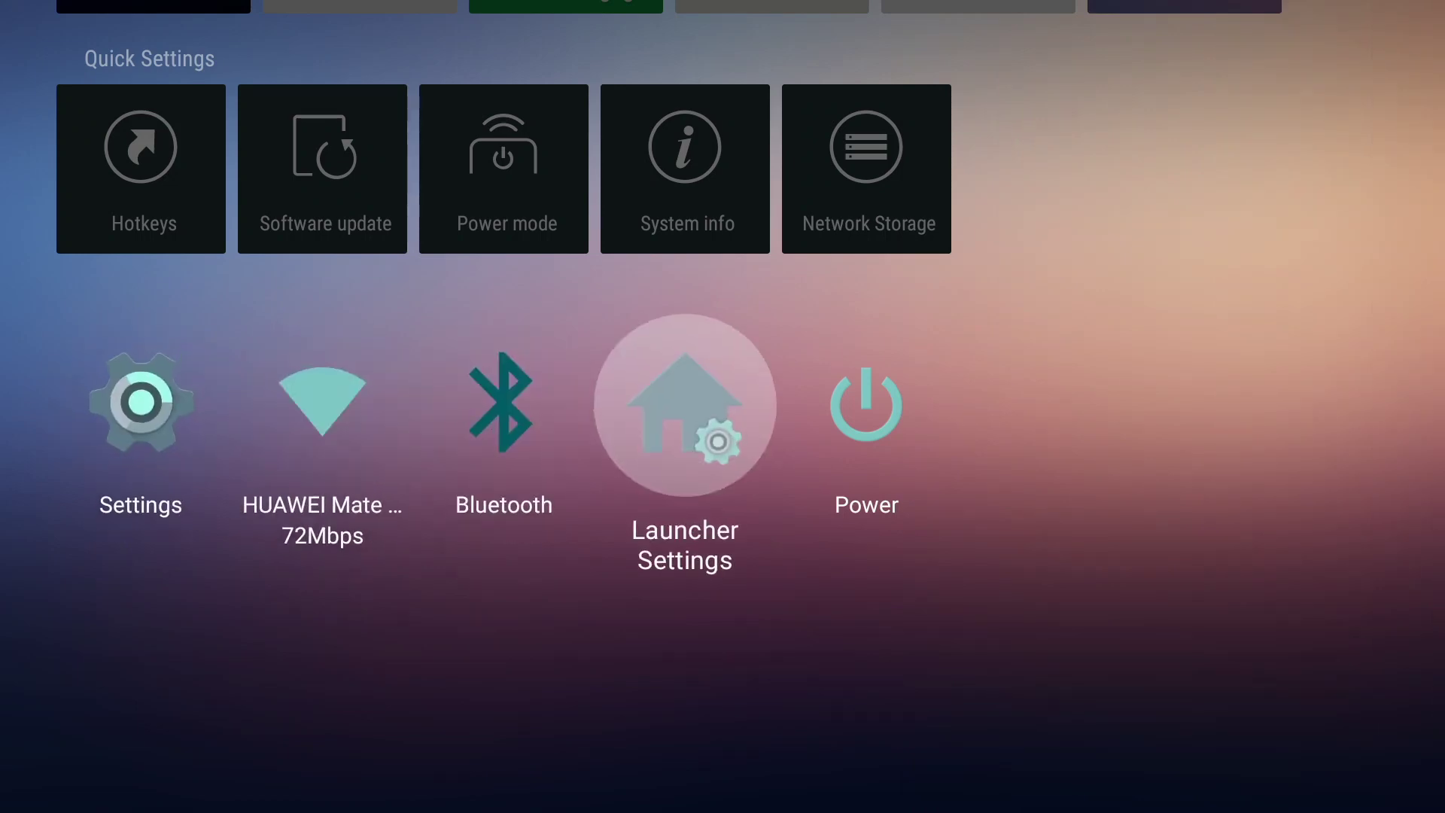
key(Return)
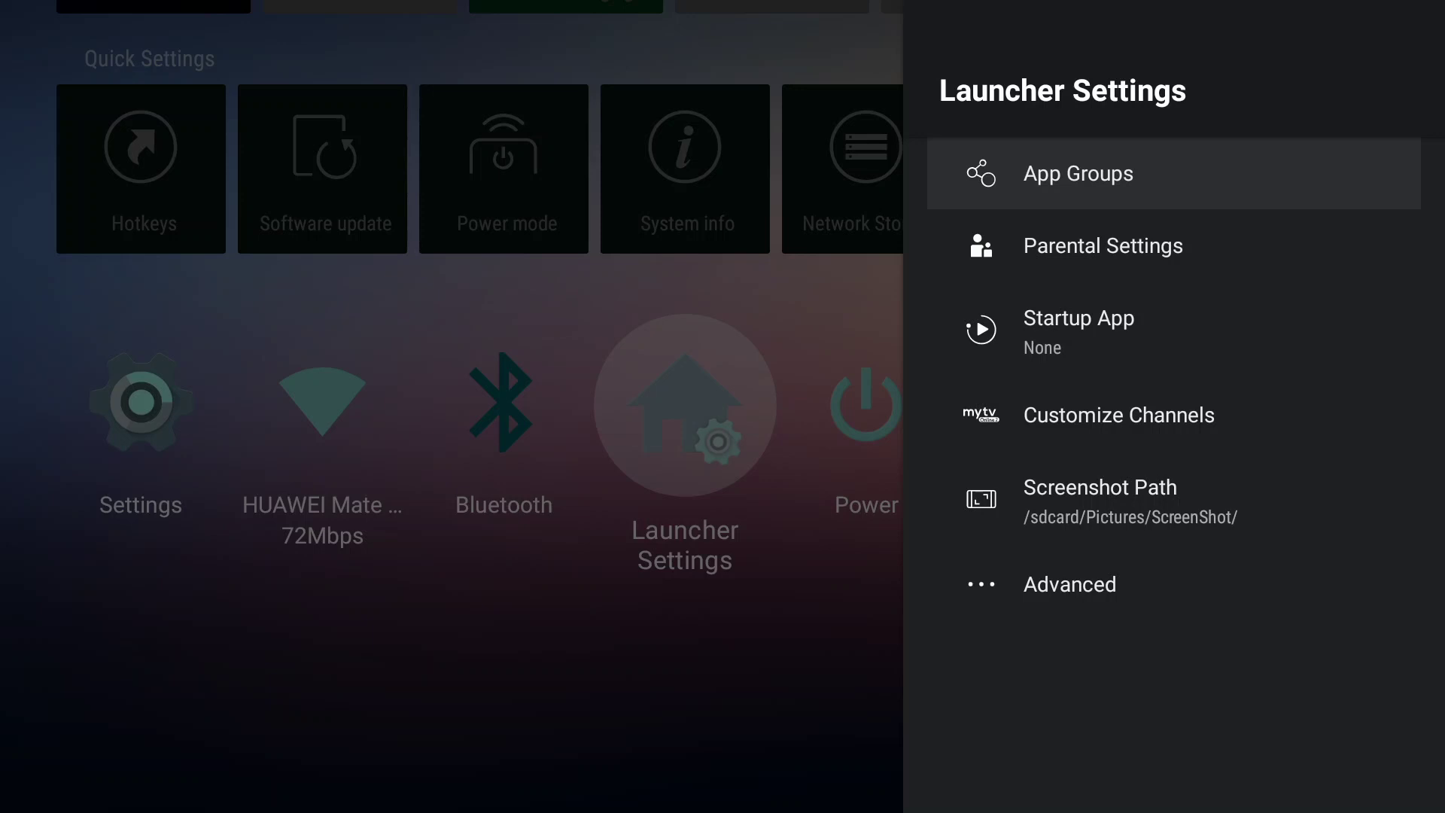
key(Return)
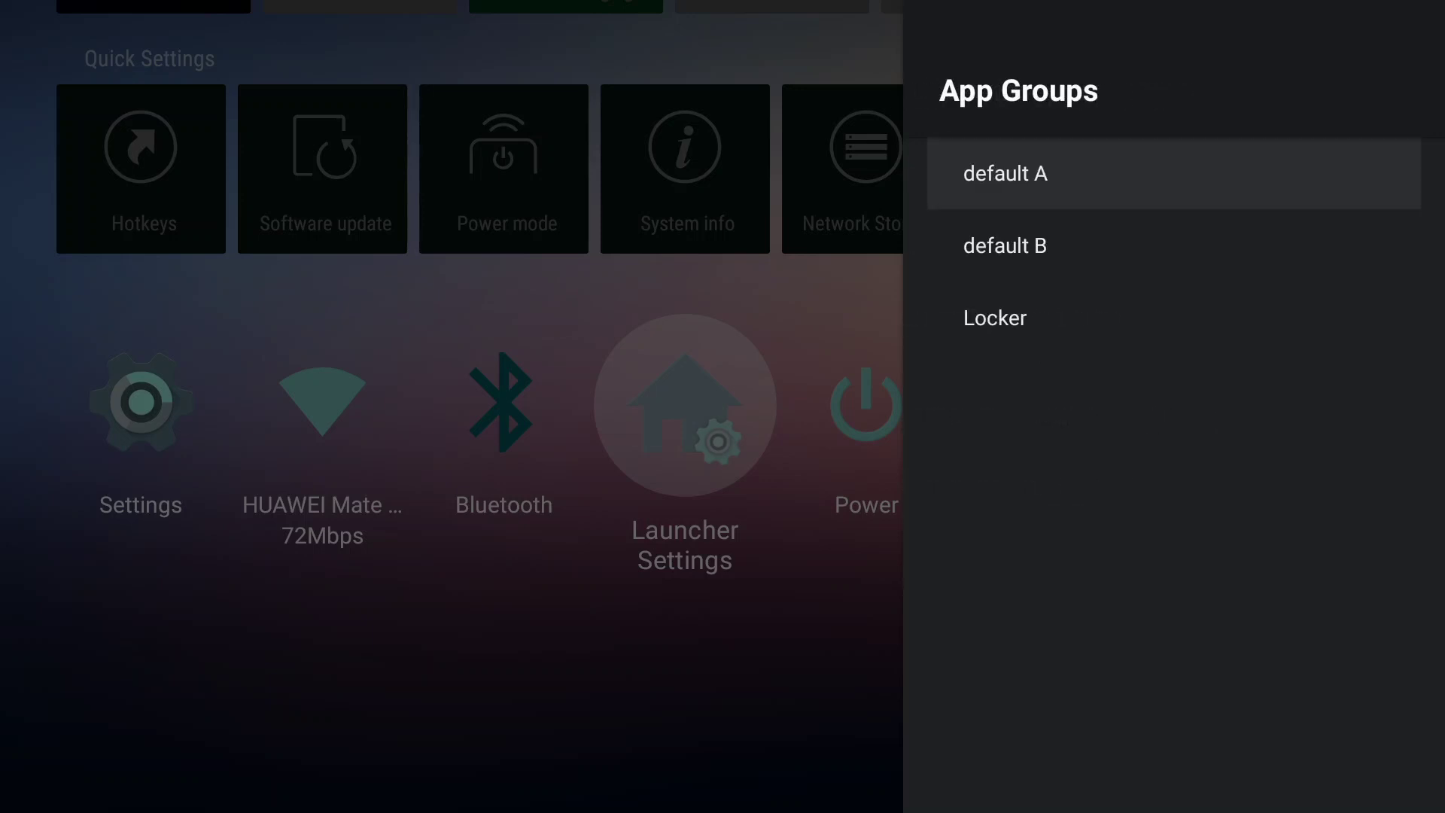
key(Escape)
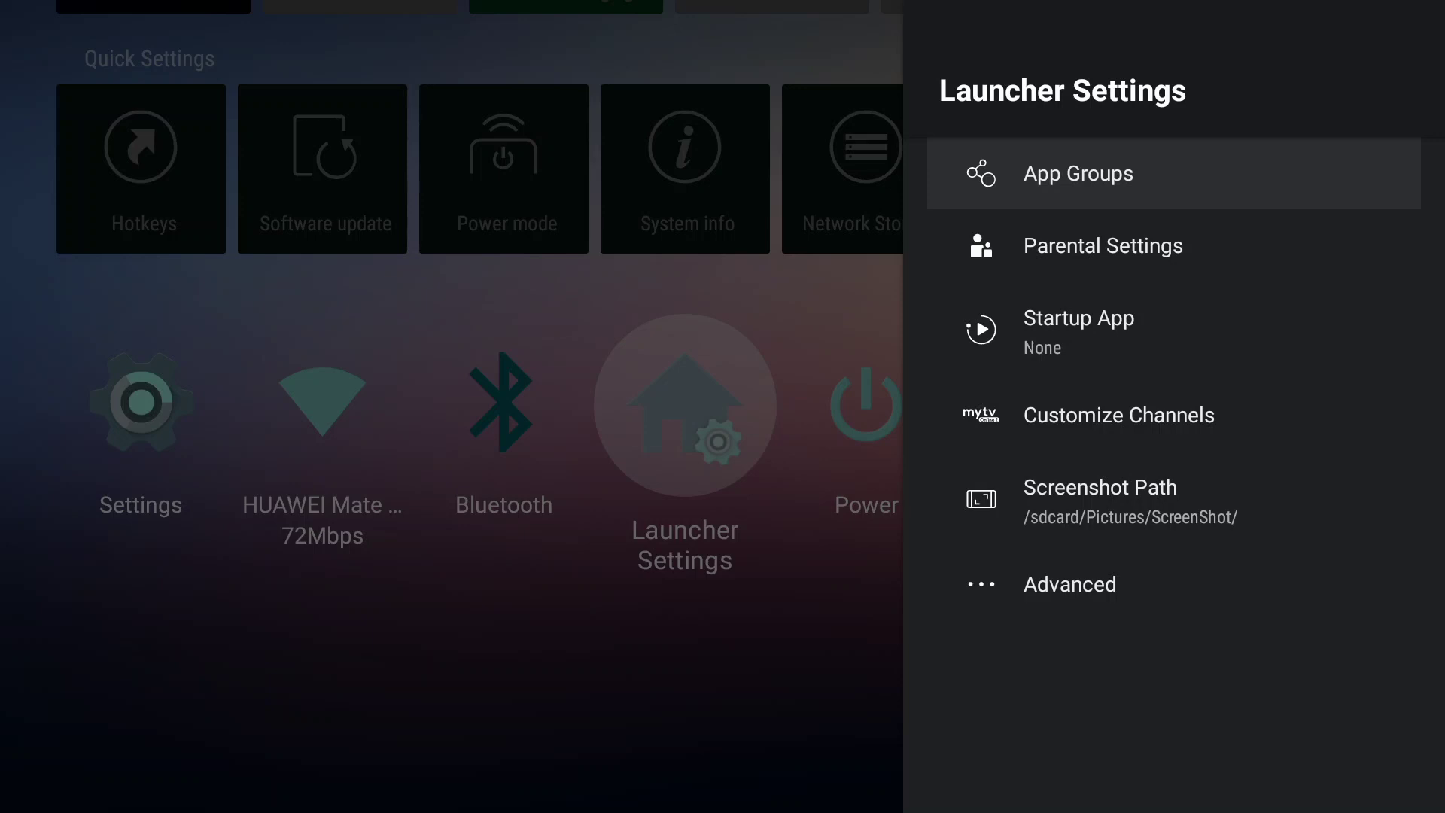
key(Escape)
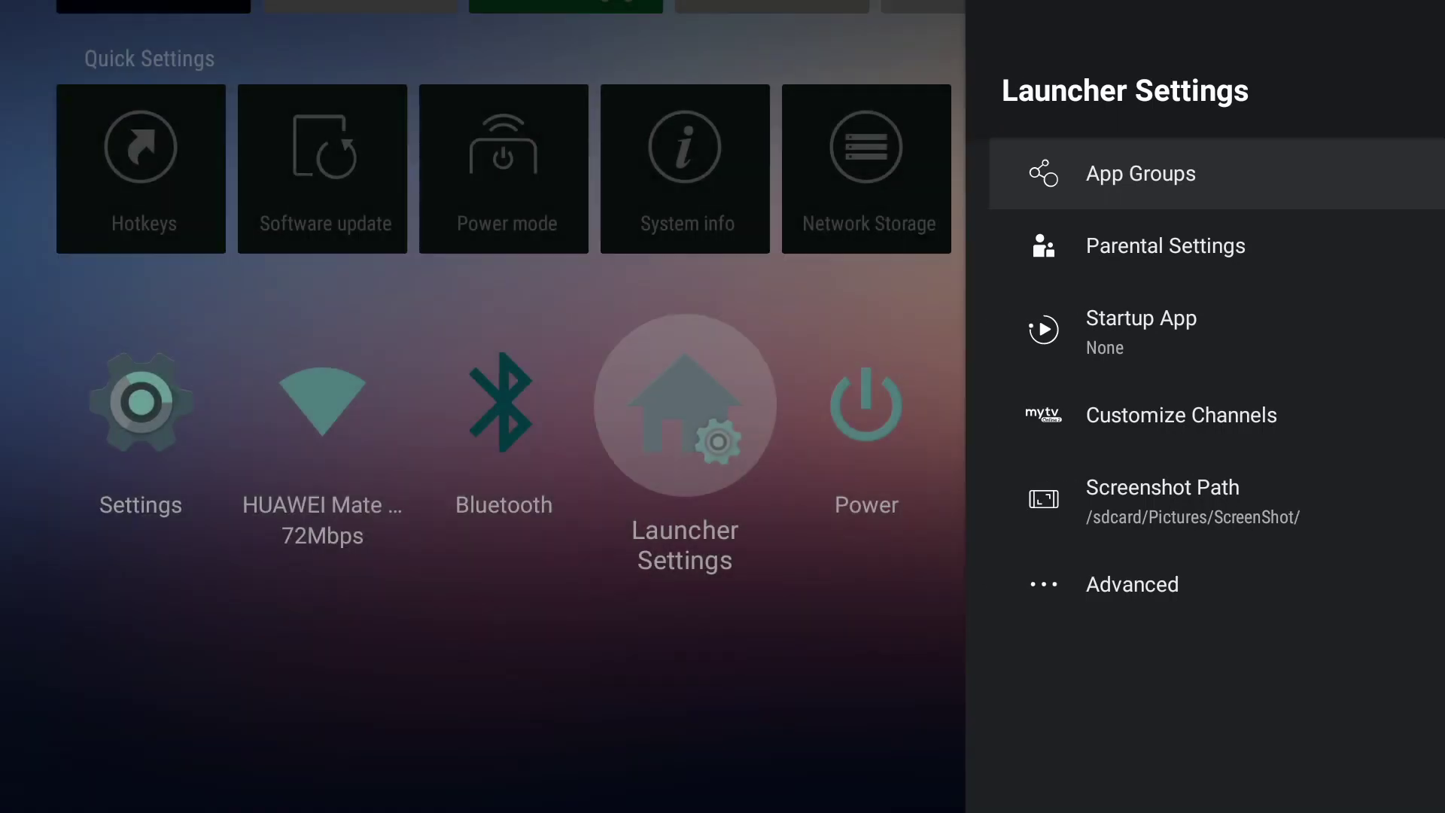
key(Return)
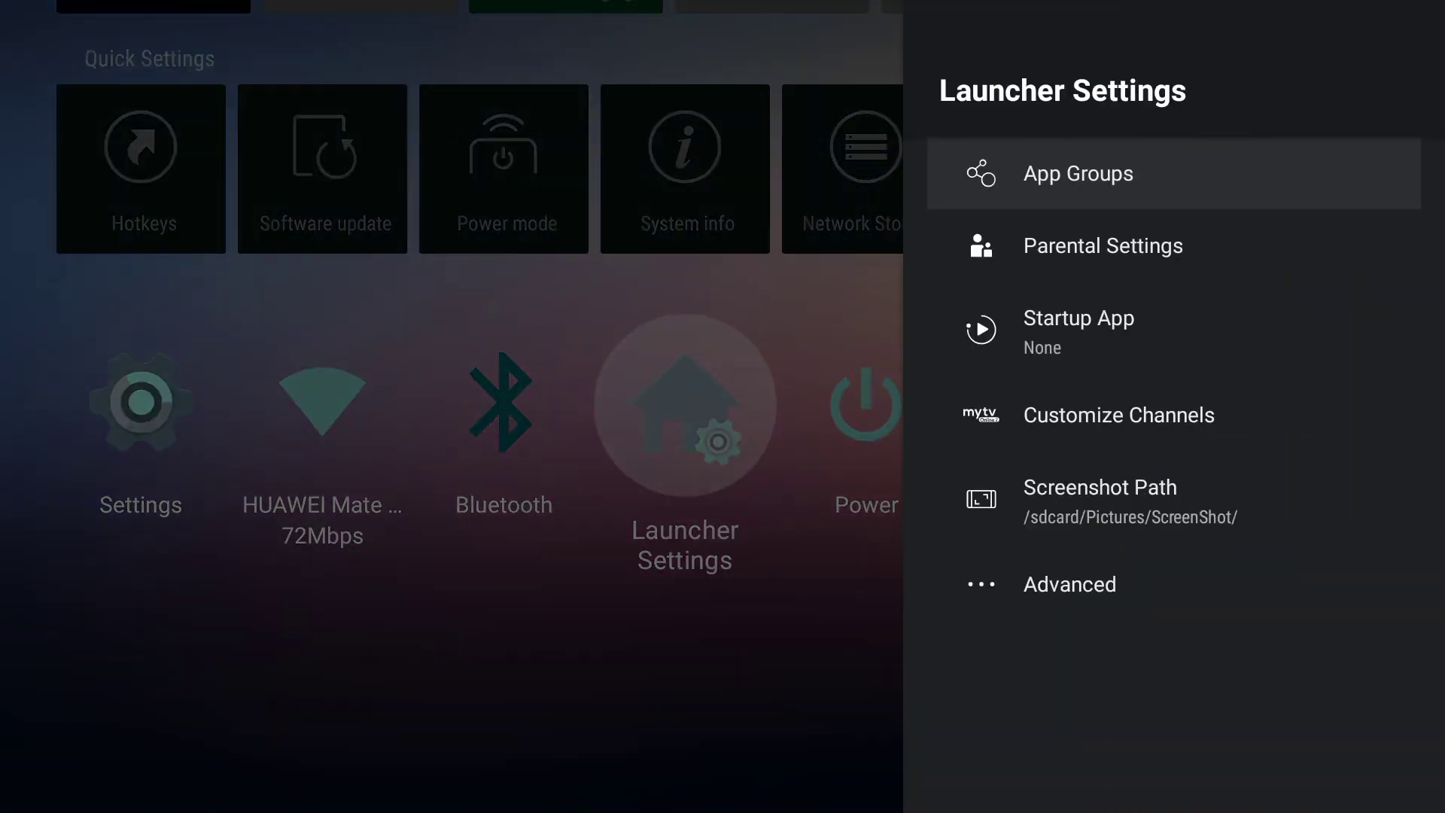
Step: View the Startup App options in Launcher Settings and return to the Launcher Settings list
key(Down)
key(Down)
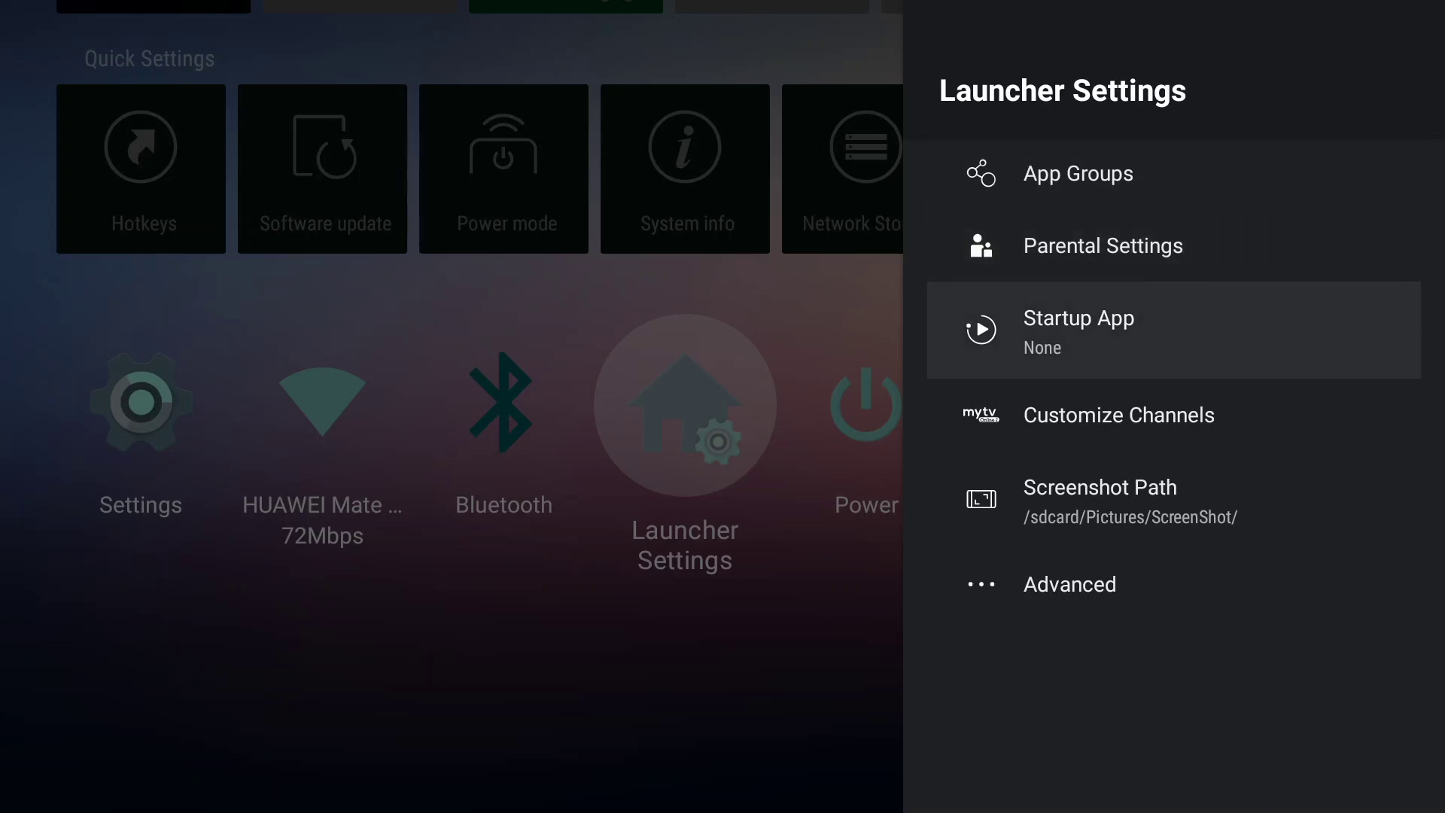
key(Return)
key(Escape)
Step: Open the Advanced section of Launcher Settings to view its options, then close Launcher Settings and return to the home screen
key(Down)
key(Down)
key(Down)
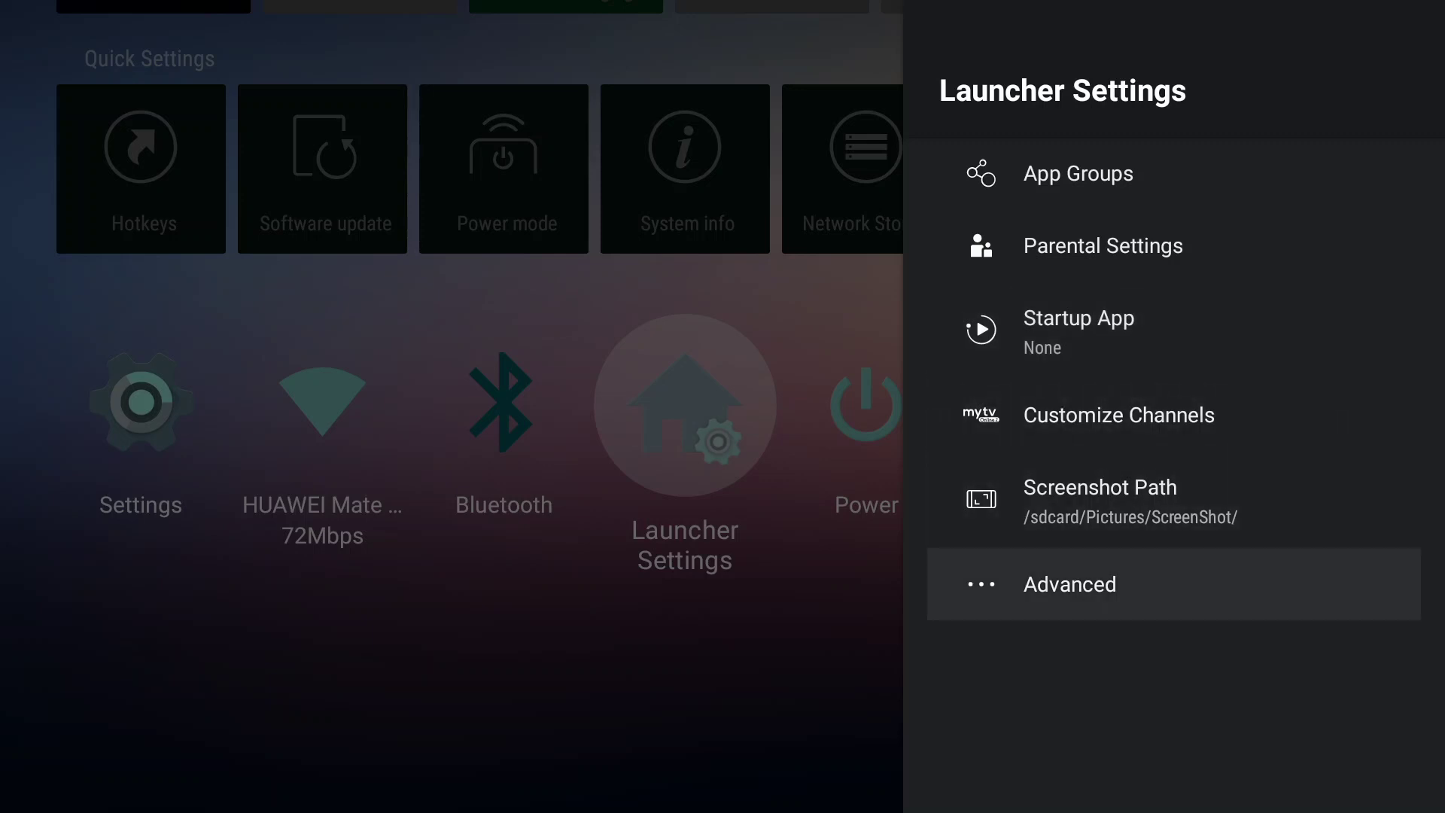
key(Return)
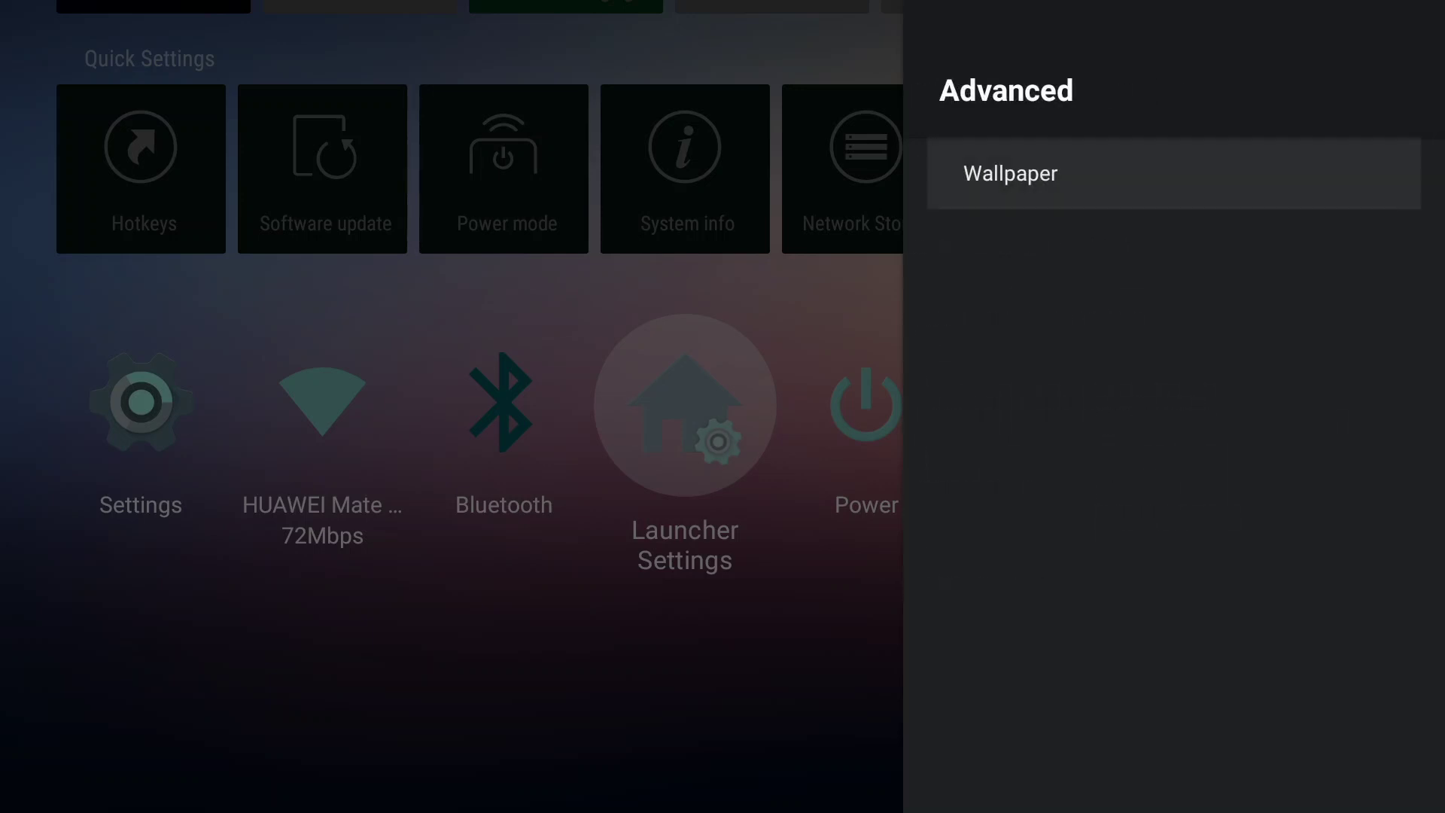
key(Escape)
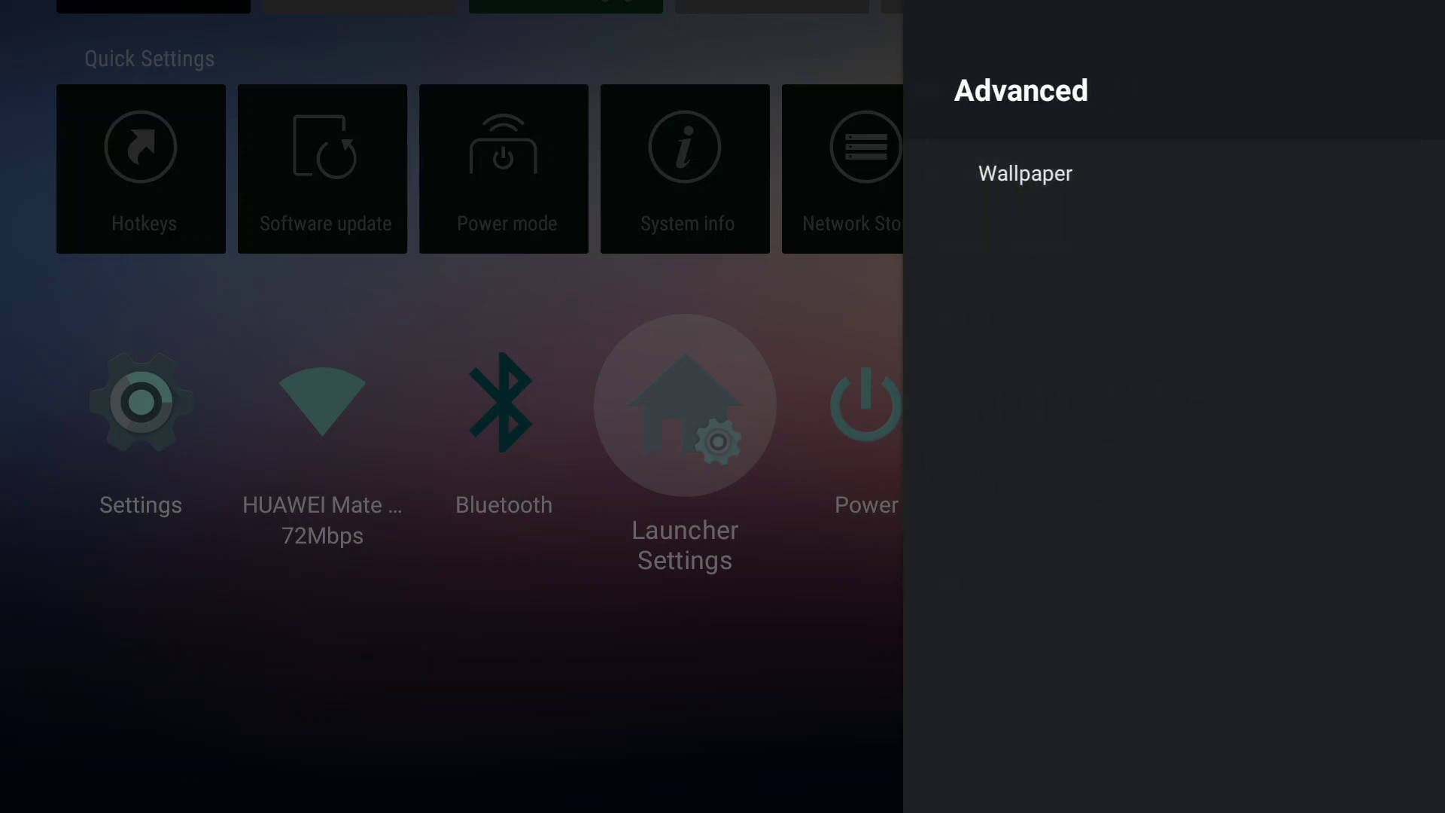
key(Escape)
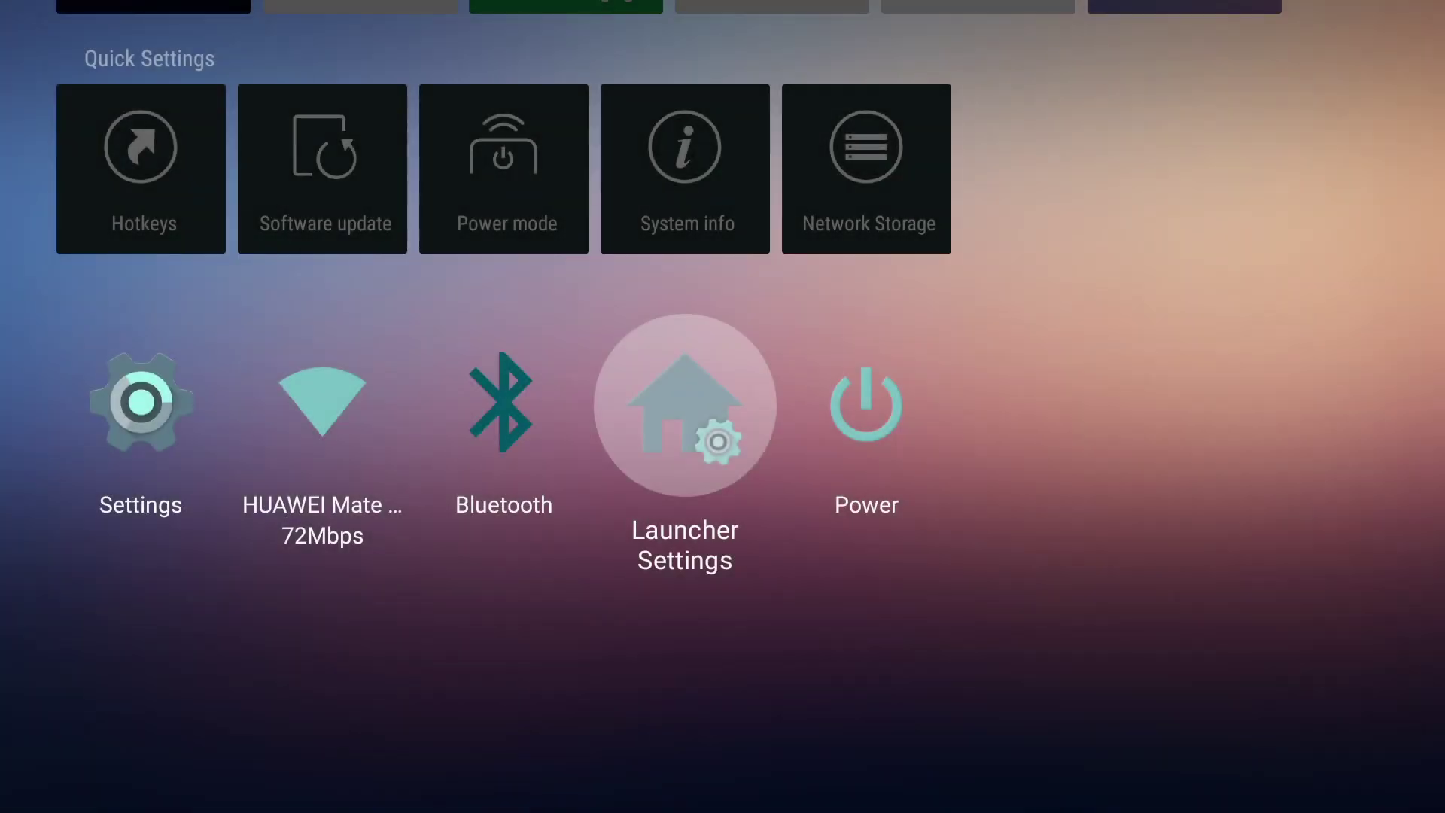
key(Up)
key(Up)
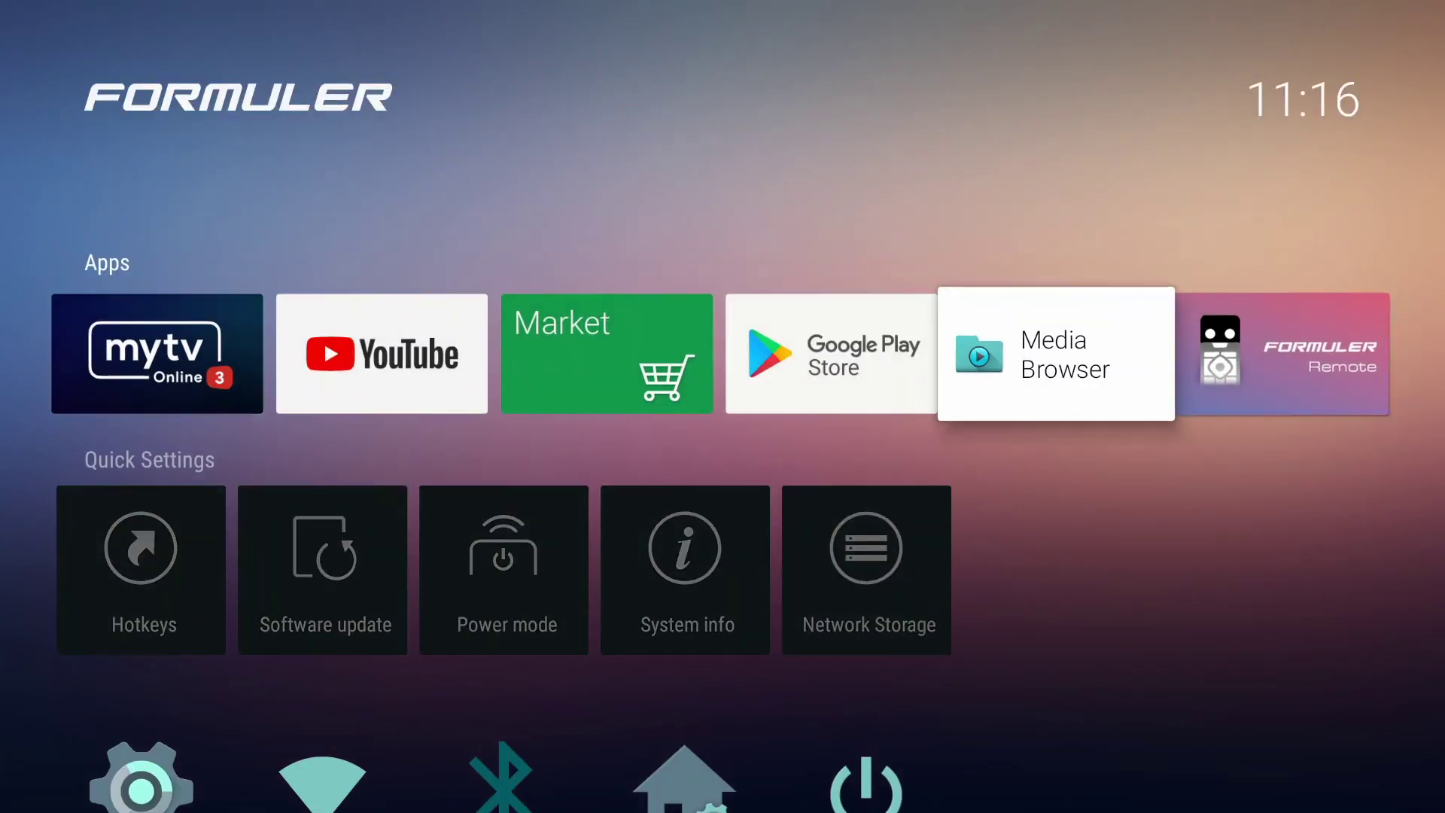
key(Escape)
key(Down)
key(Down)
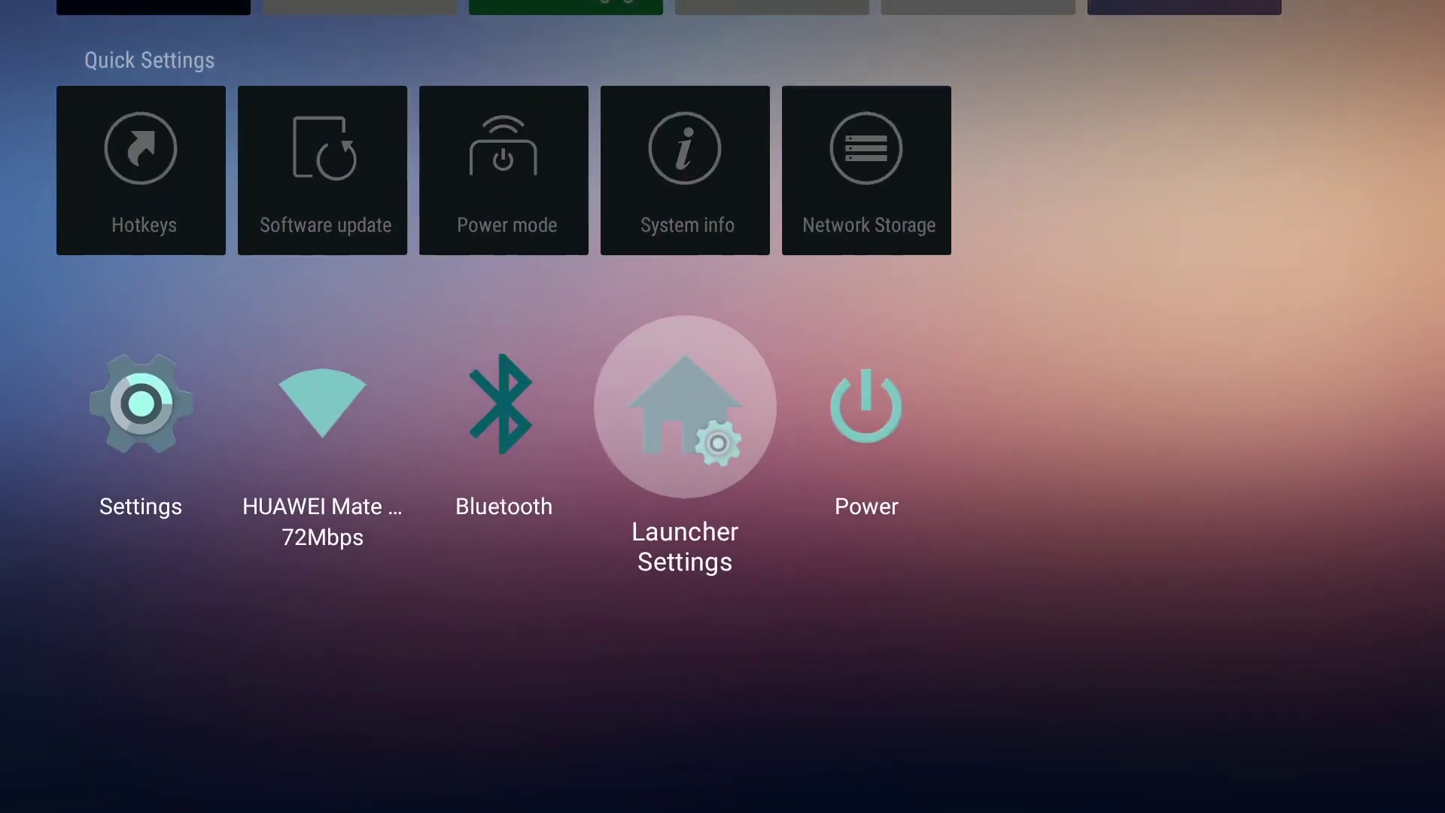
key(Right)
key(Left)
key(Left)
key(Left)
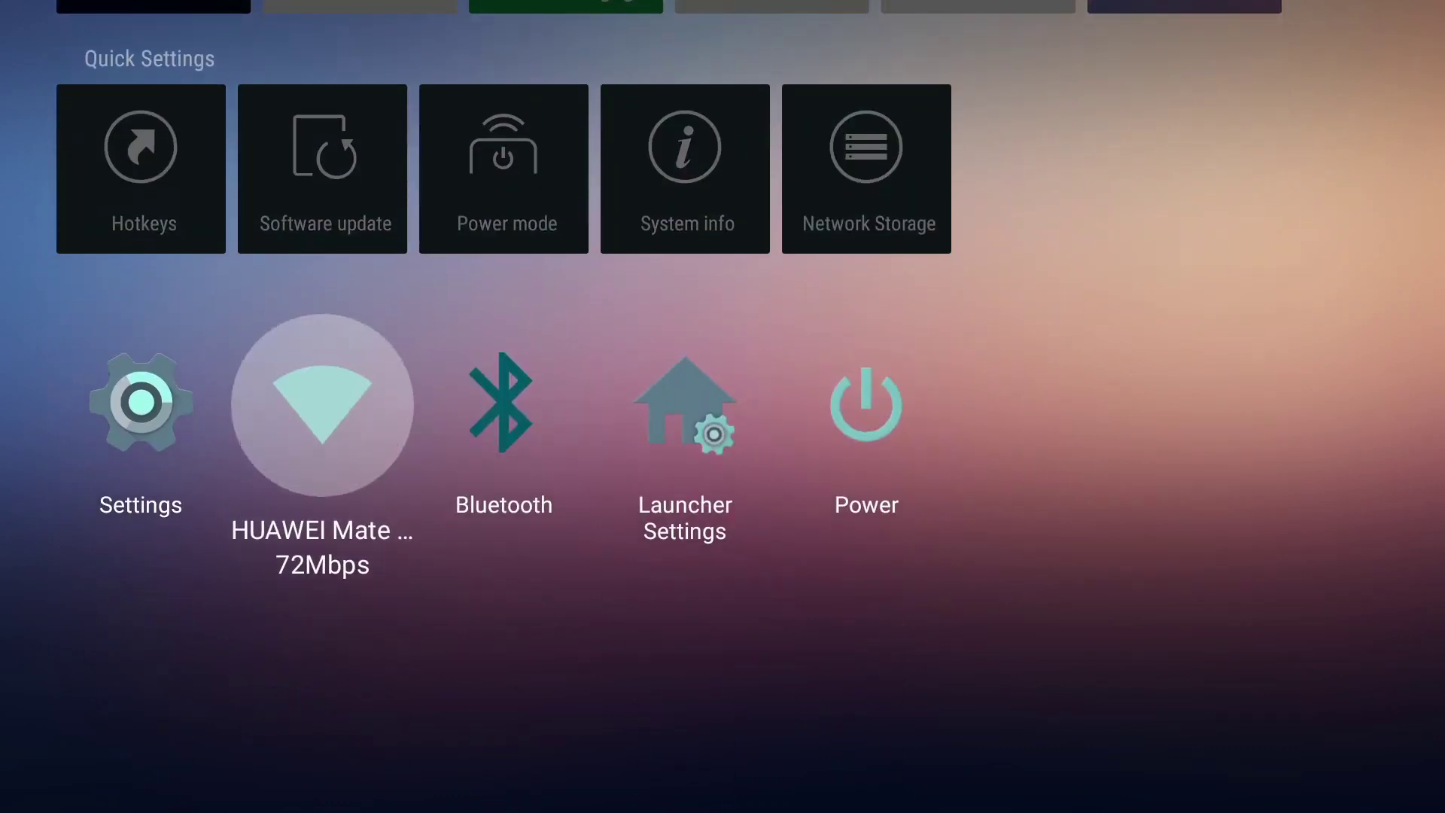